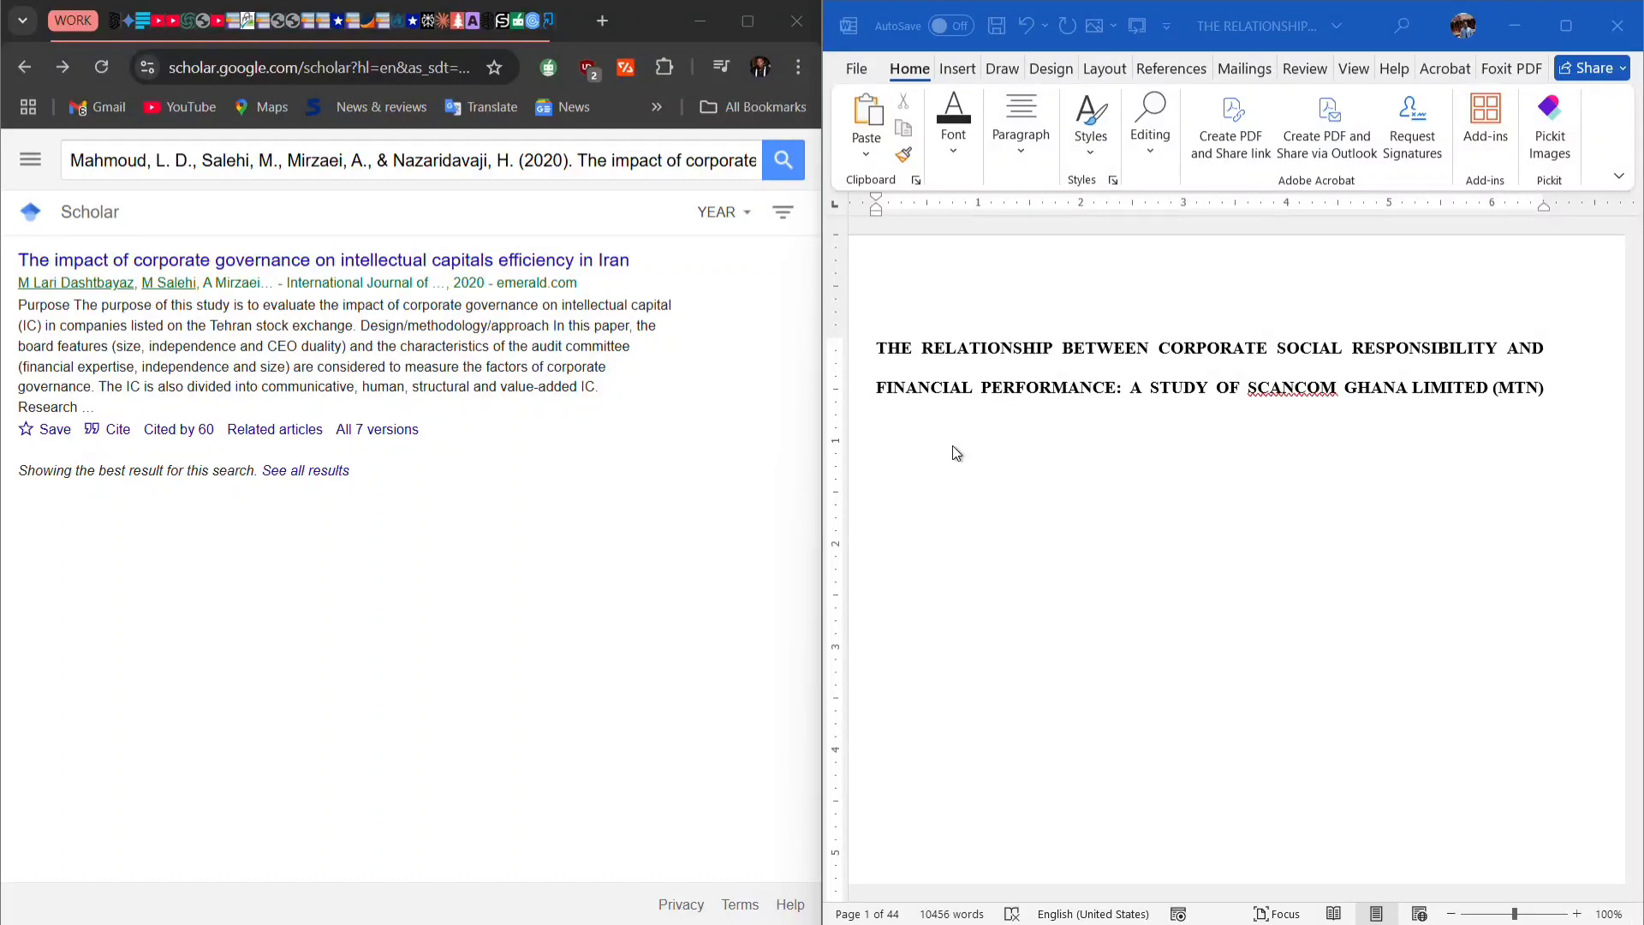
left_click(953, 456)
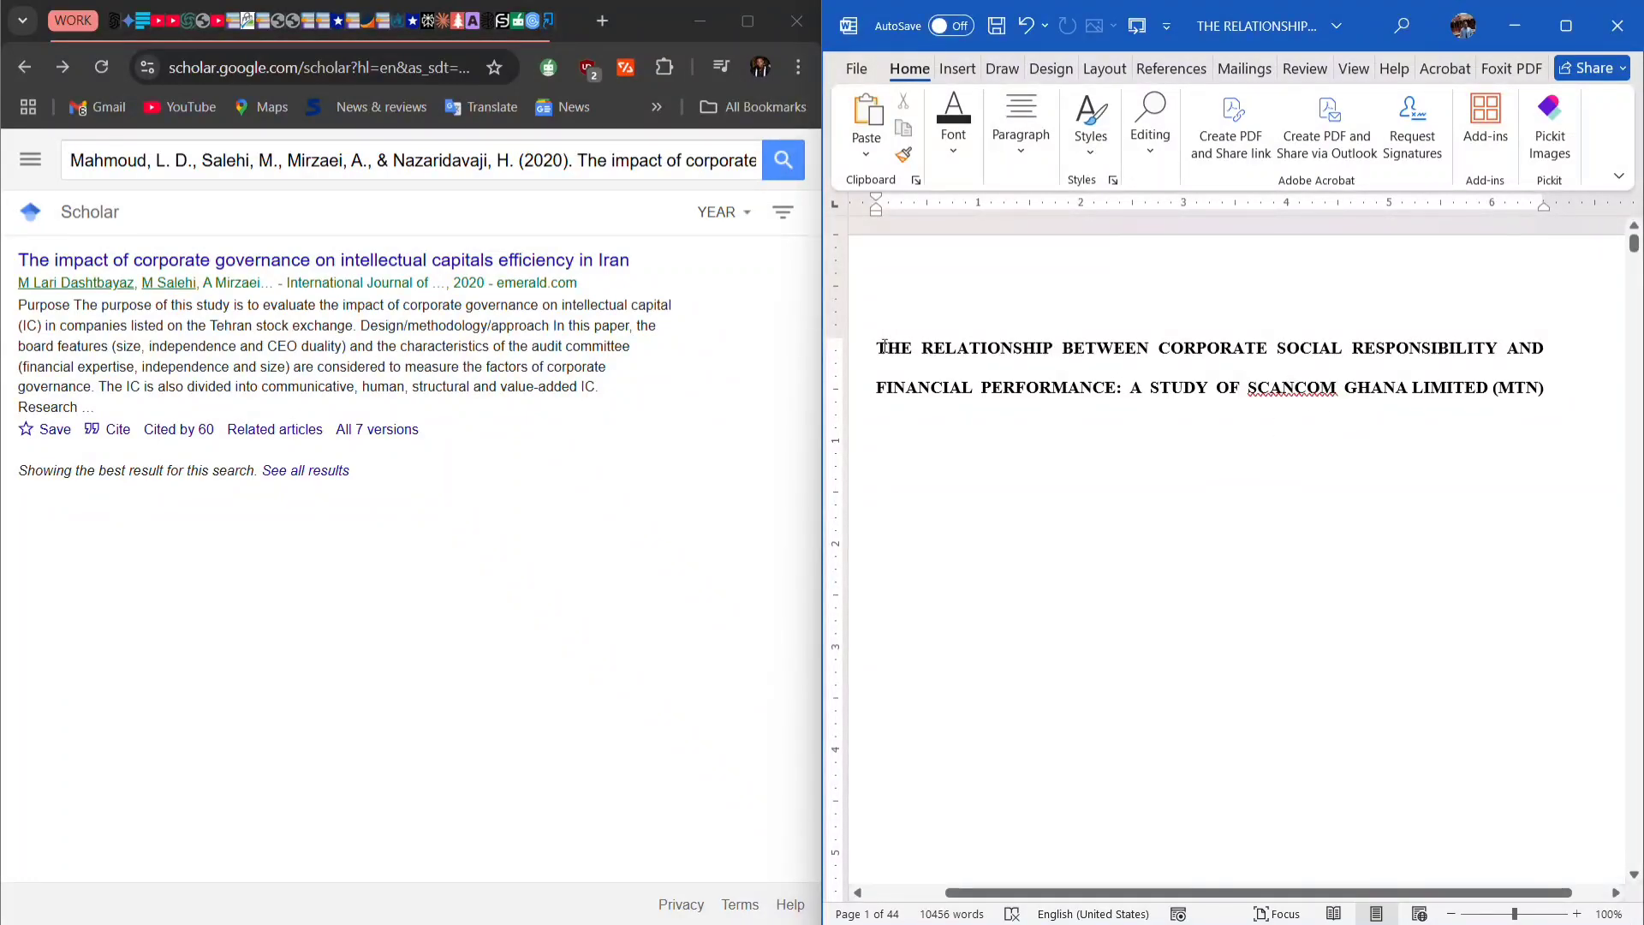
left_click_drag(885, 346, 1310, 505)
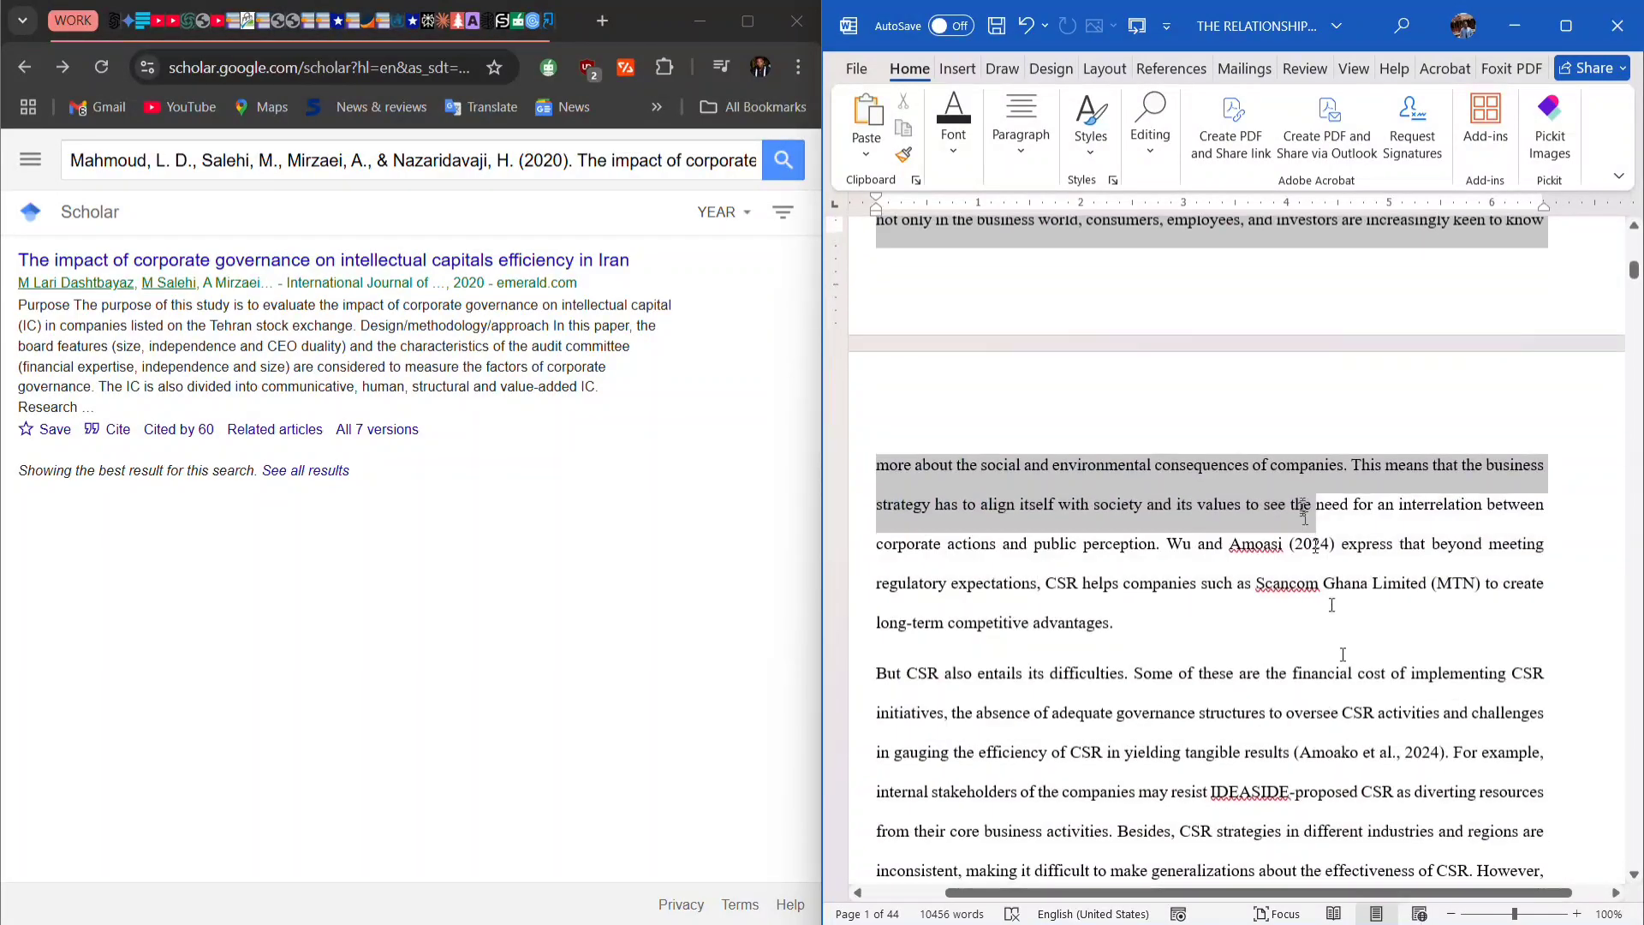
left_click(1259, 508)
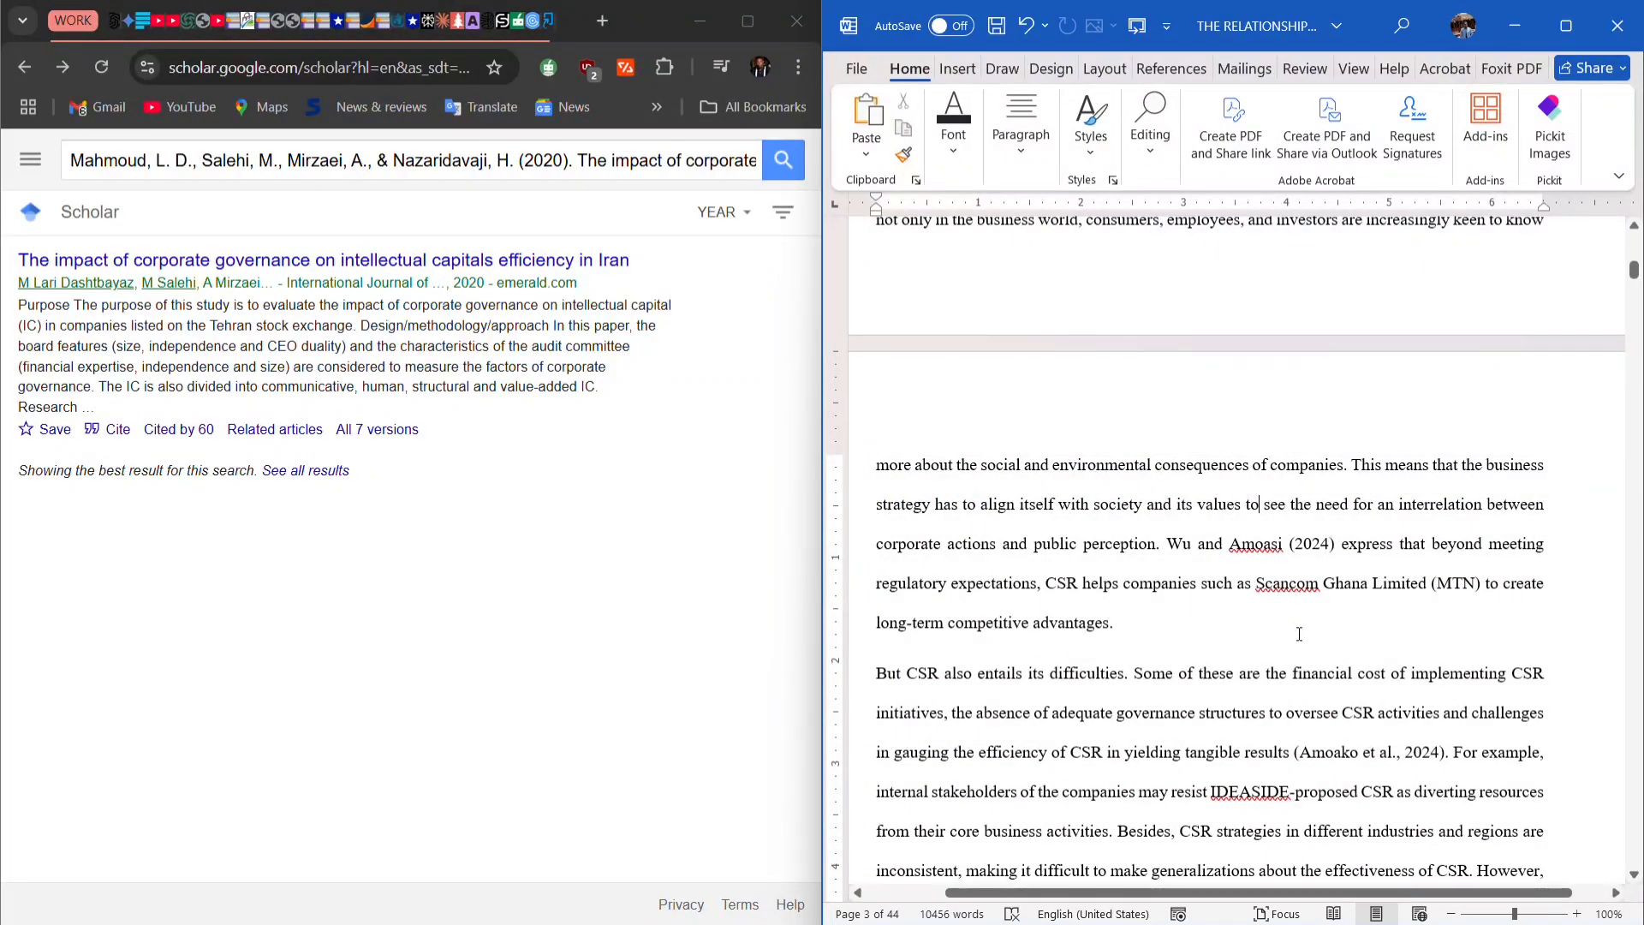
left_click_drag(1164, 548, 1302, 689)
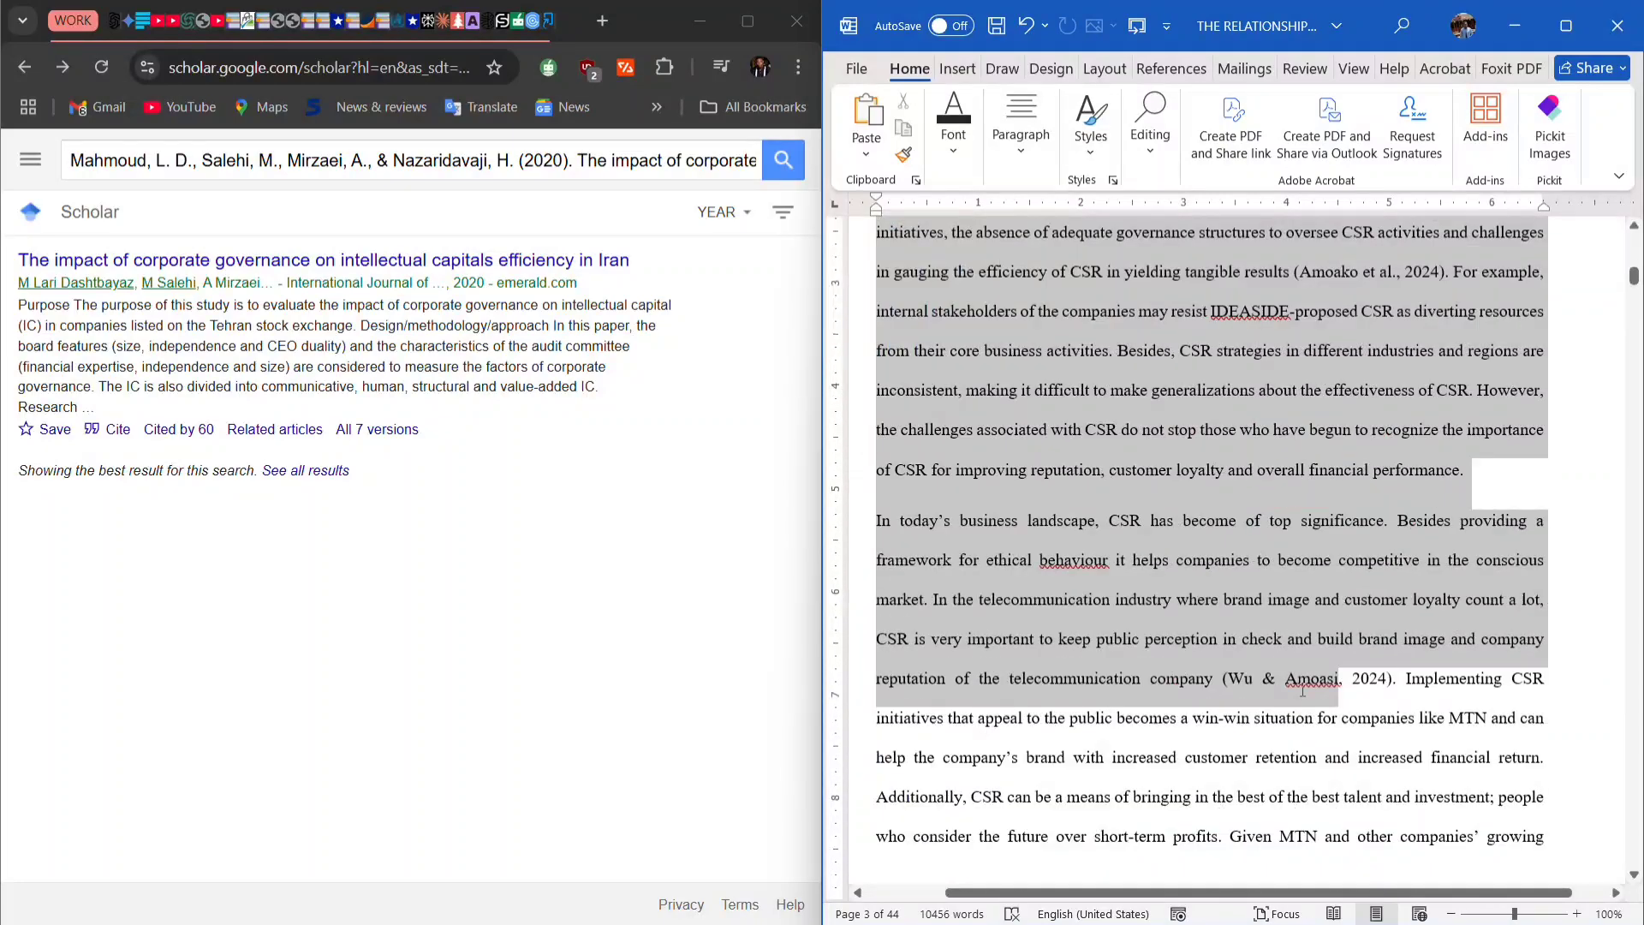
left_click(1211, 578)
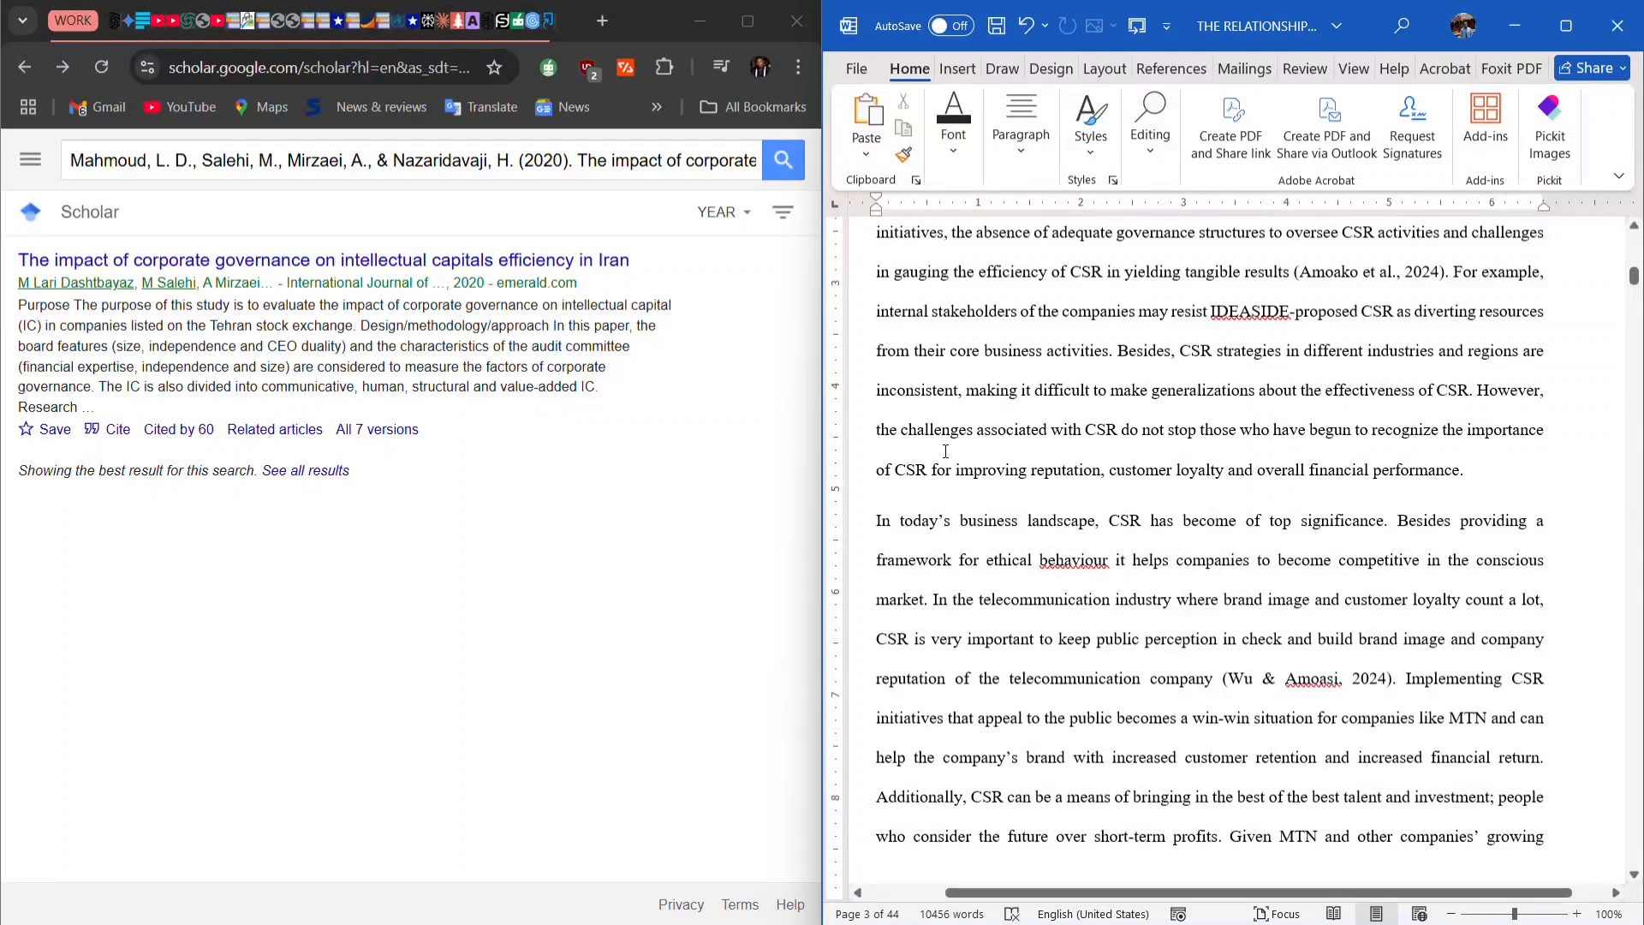
key("ctrl+a")
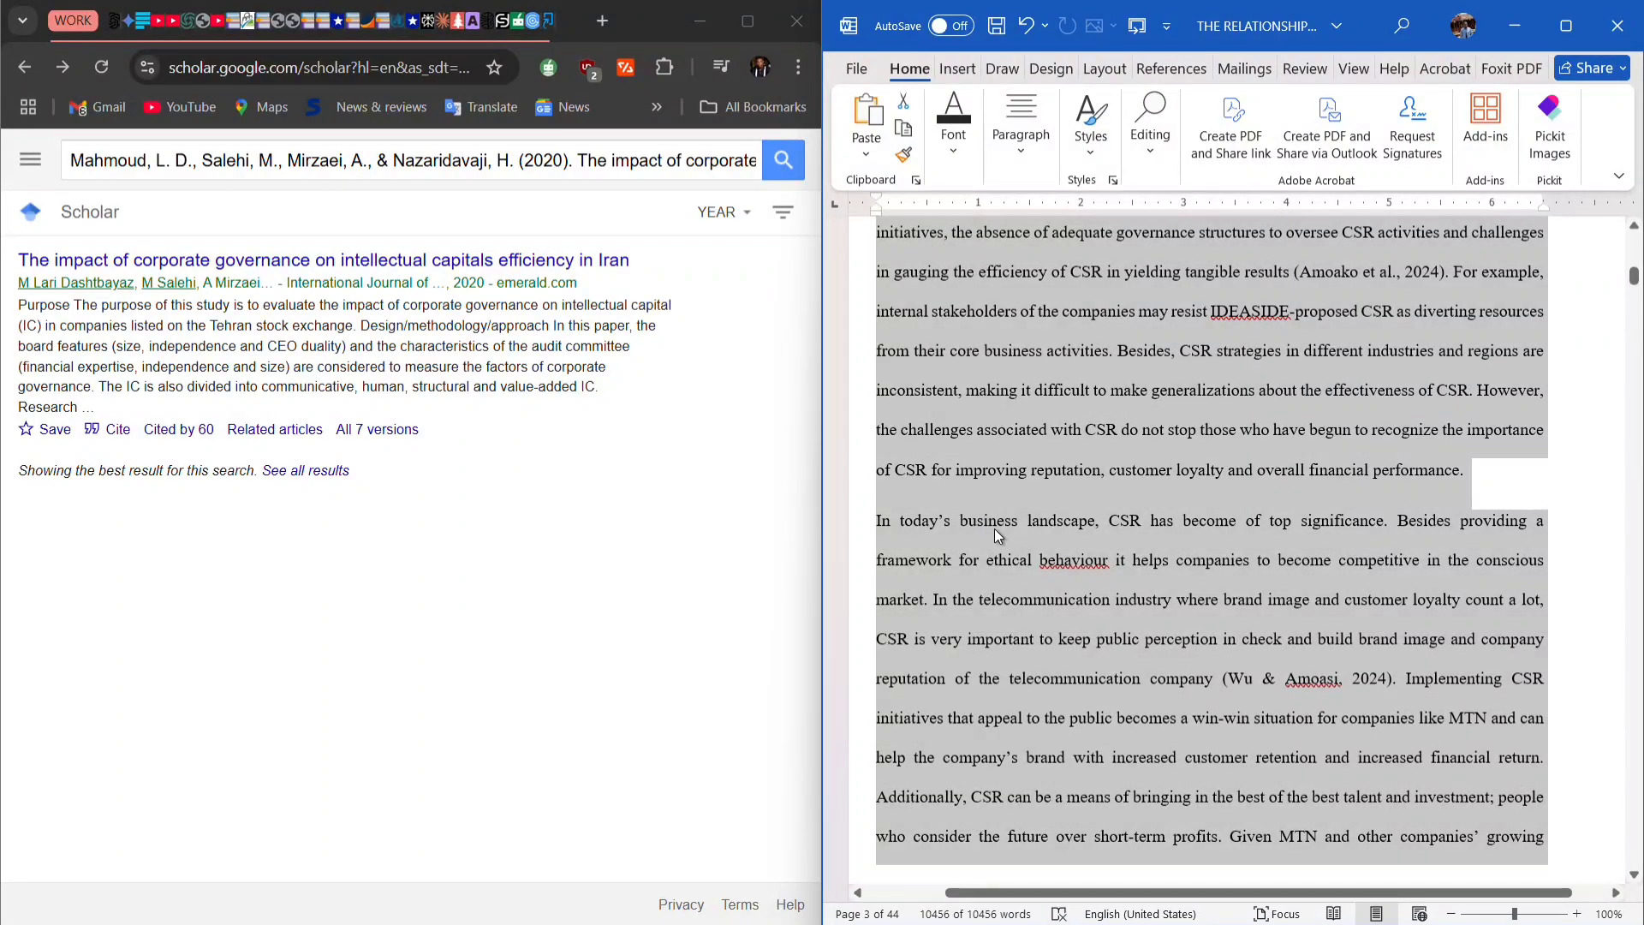
Go to the References section and select the whole first entry, "Branding and Retailing in the Telecommunications Industry of Ghana".
key("ctrl+End")
left_click_drag(1064, 477, 924, 805)
left_click(921, 798)
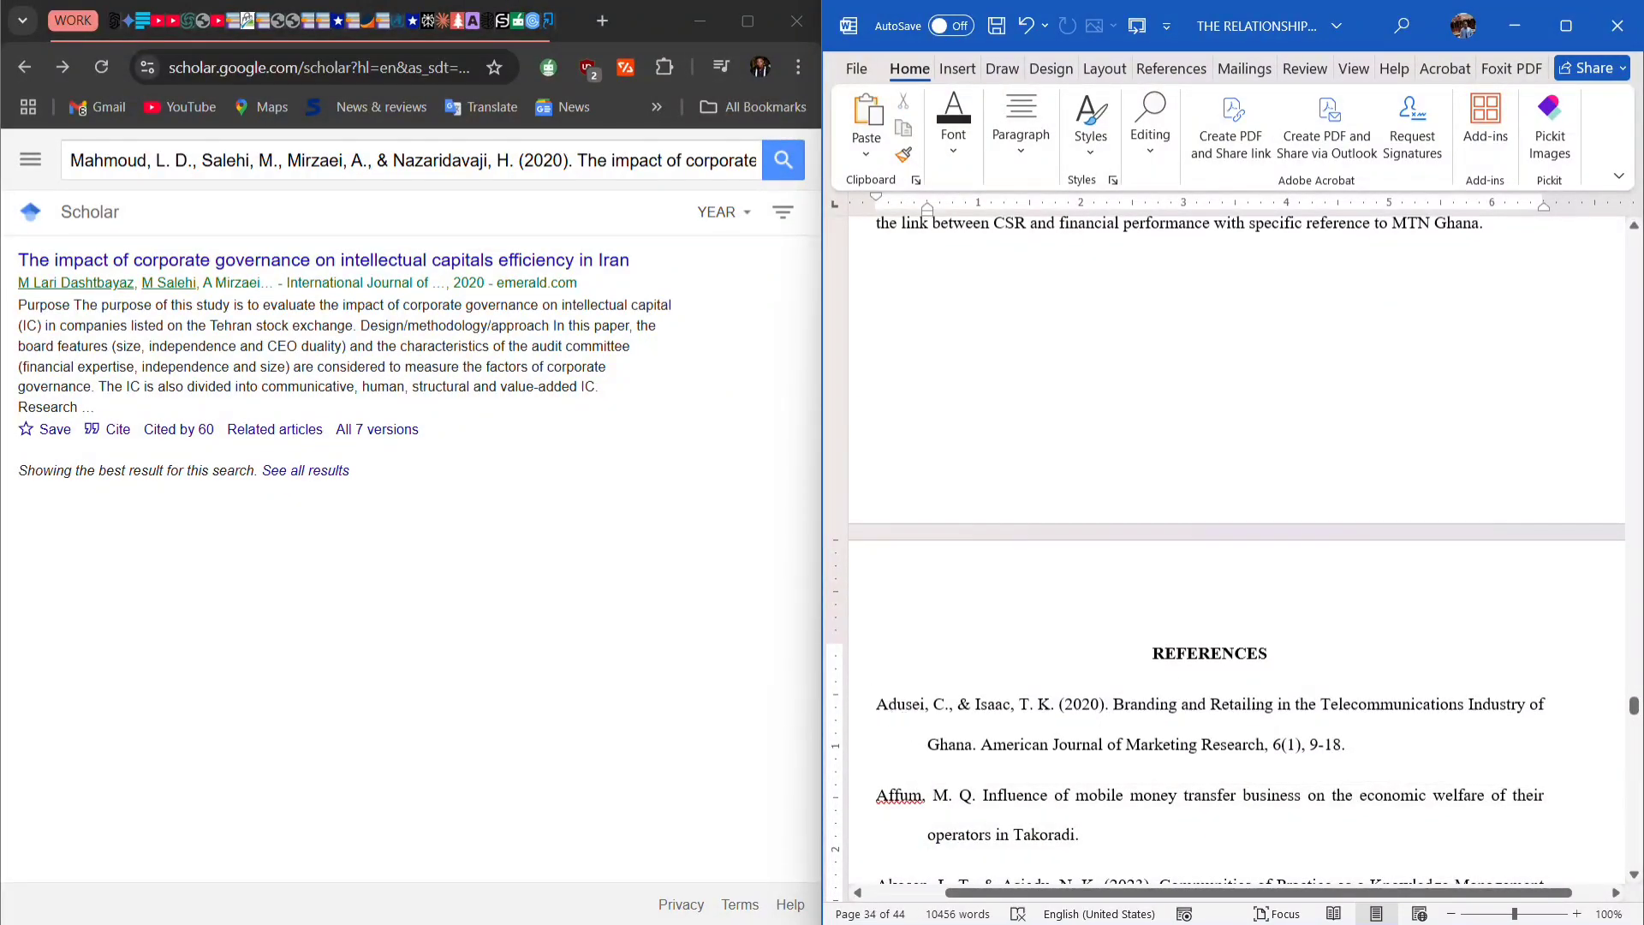
left_click_drag(877, 701, 1167, 709)
left_click(1155, 735)
left_click_drag(876, 702, 1346, 765)
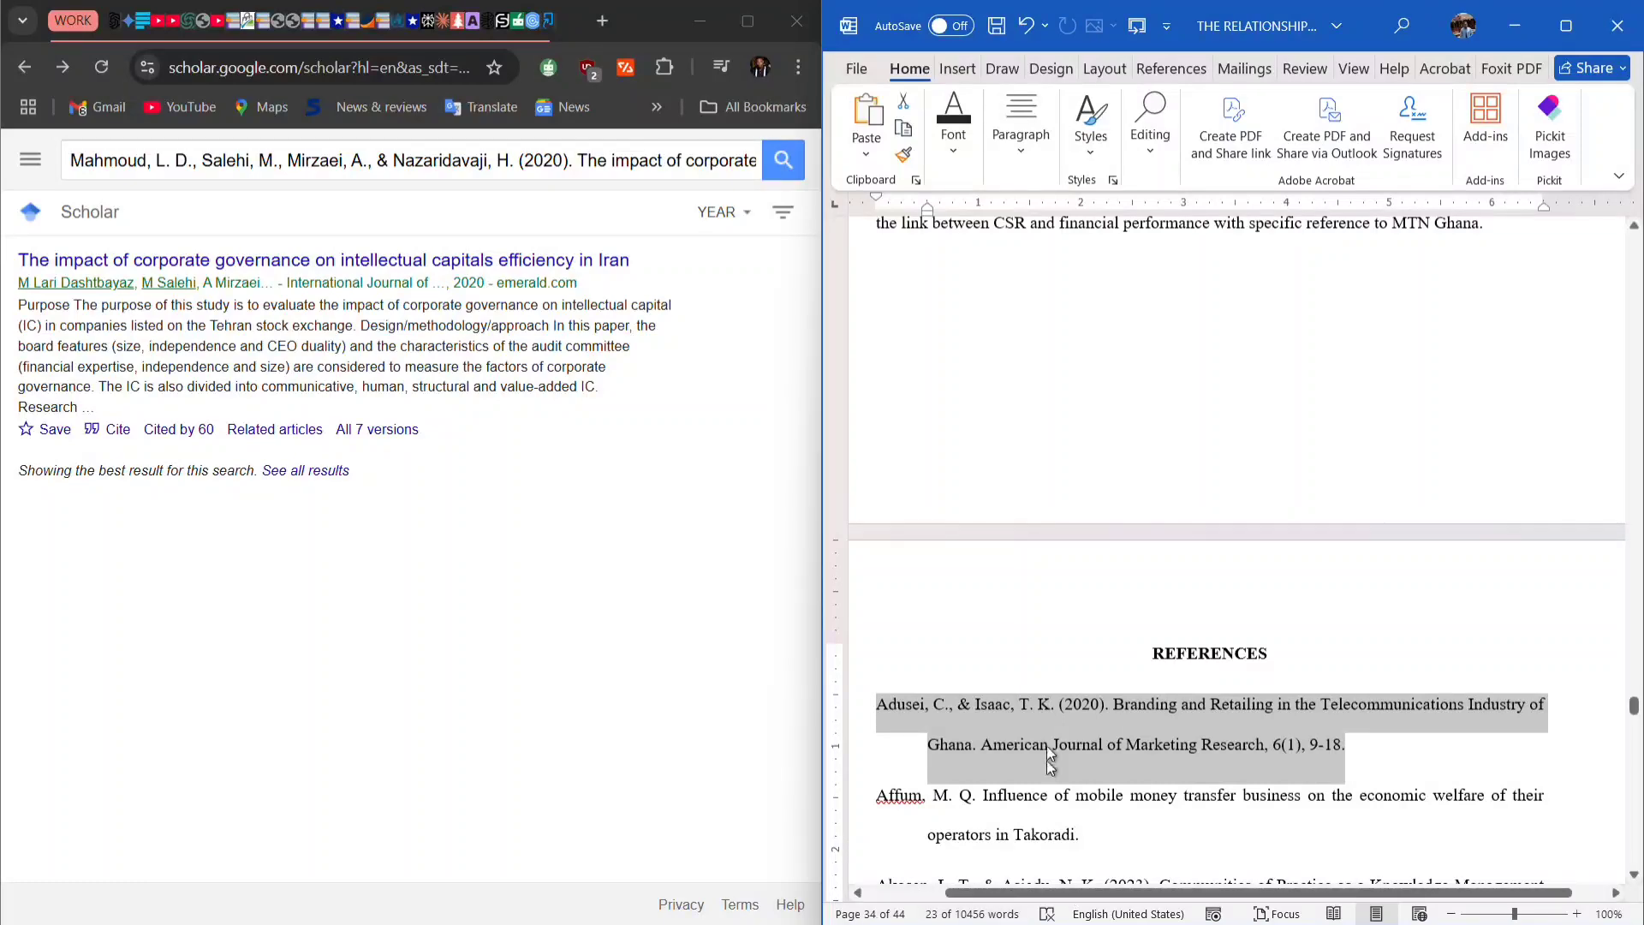
Switch to the browser, search the web for "google scholar" and open the Google Scholar home page.
left_click(206, 65)
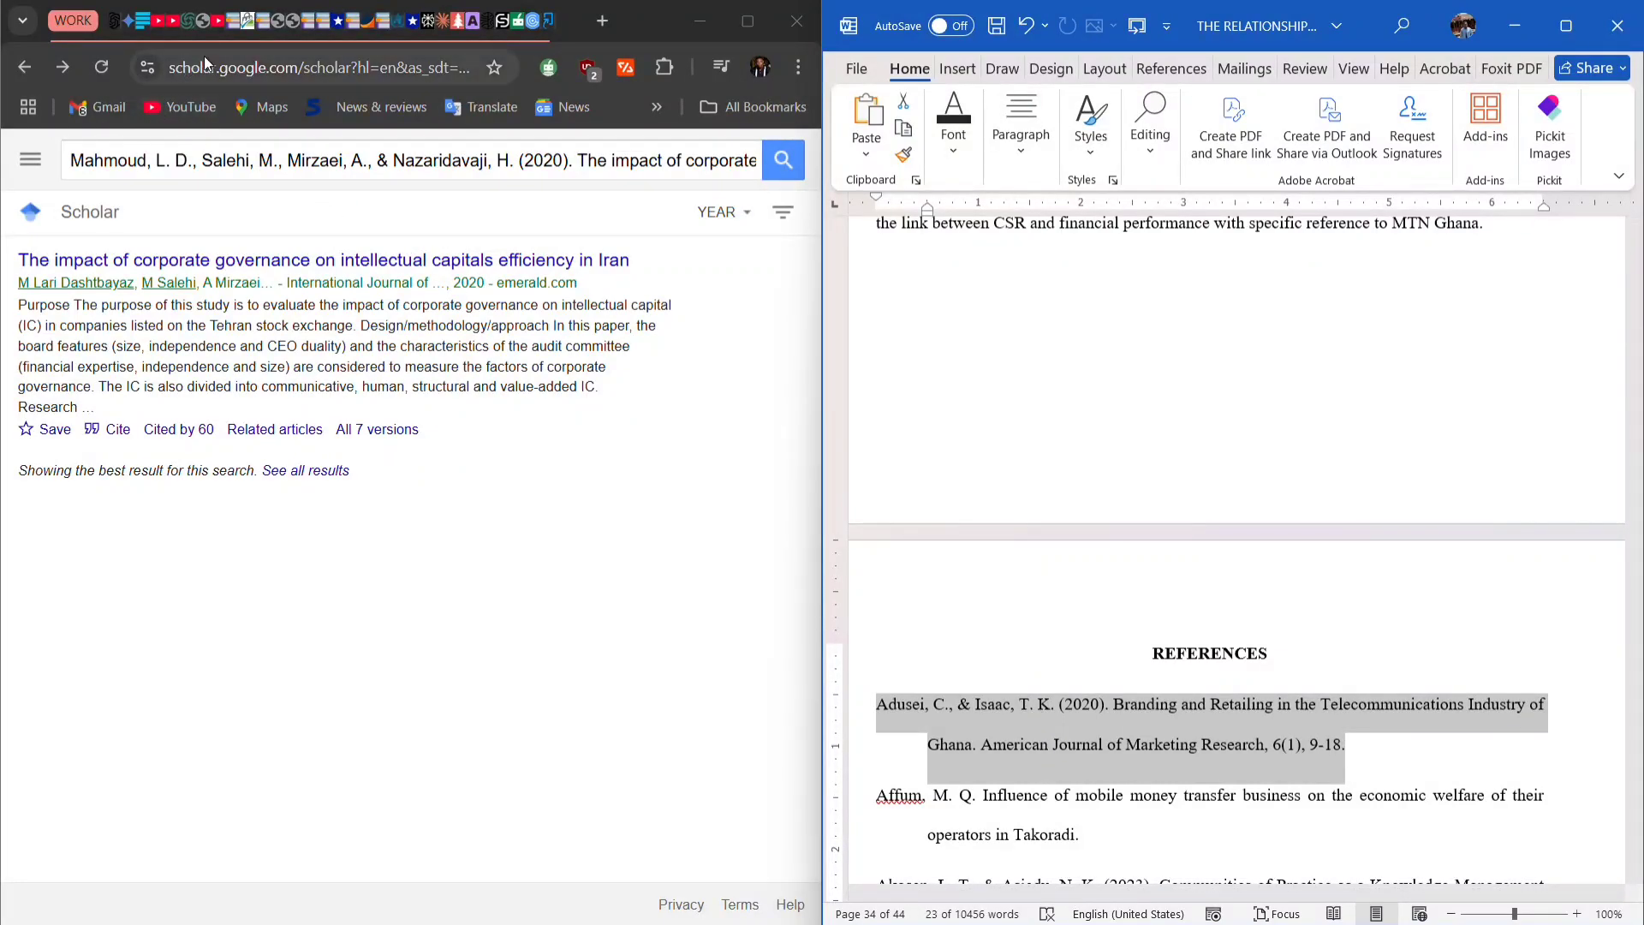
type("good")
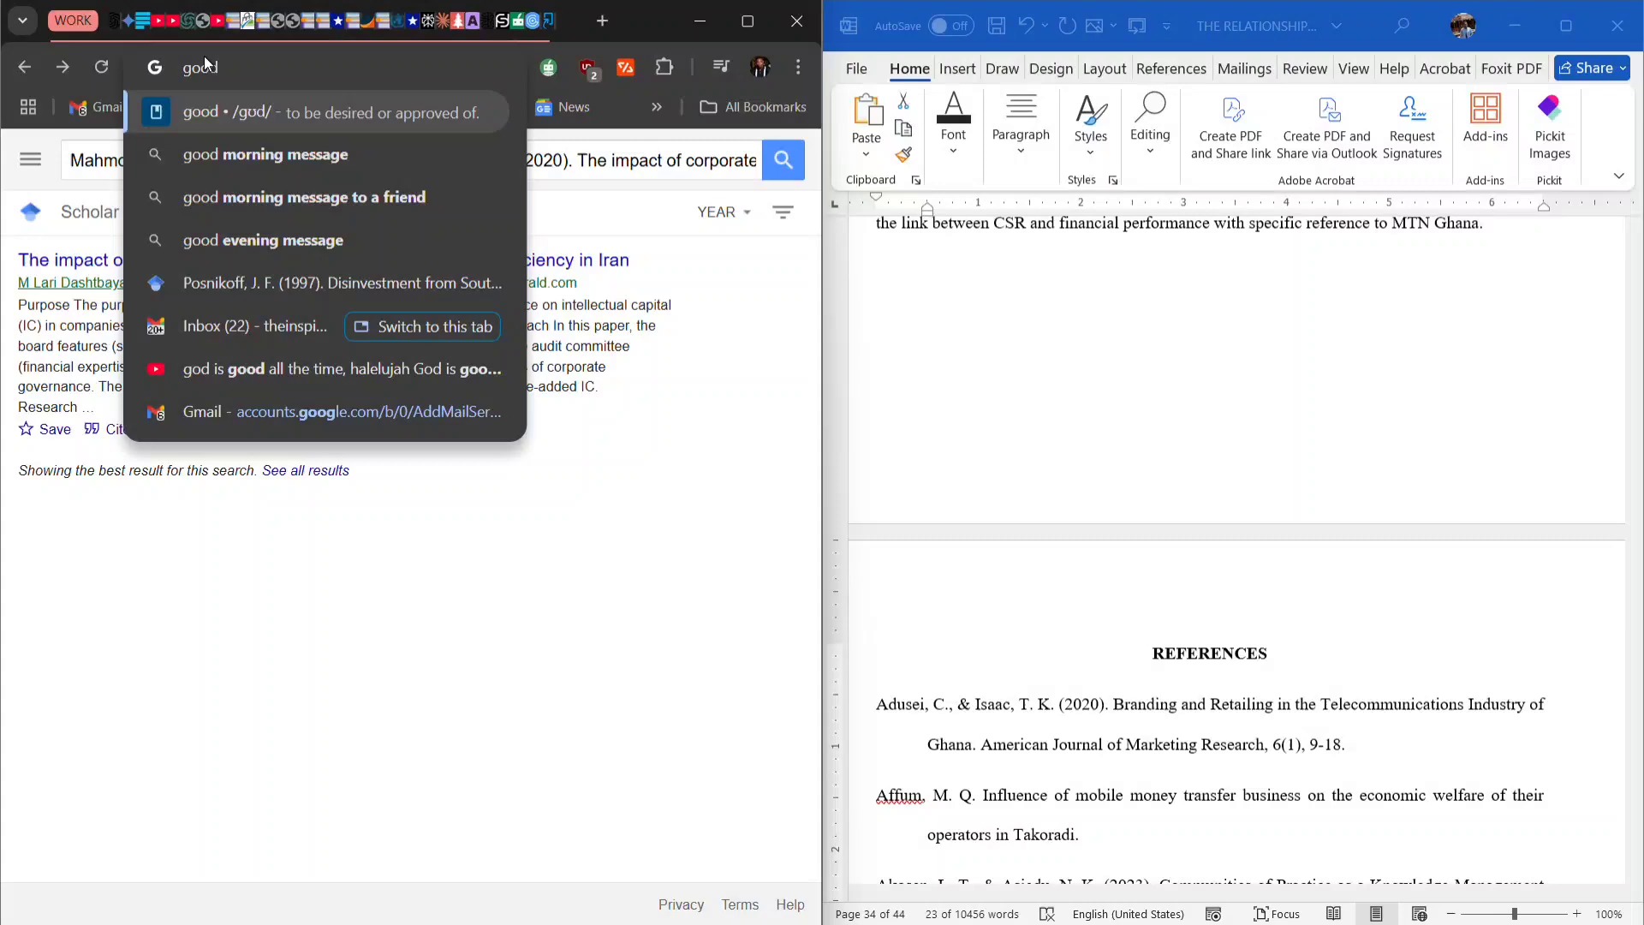
key("BackSpace")
type("gle s")
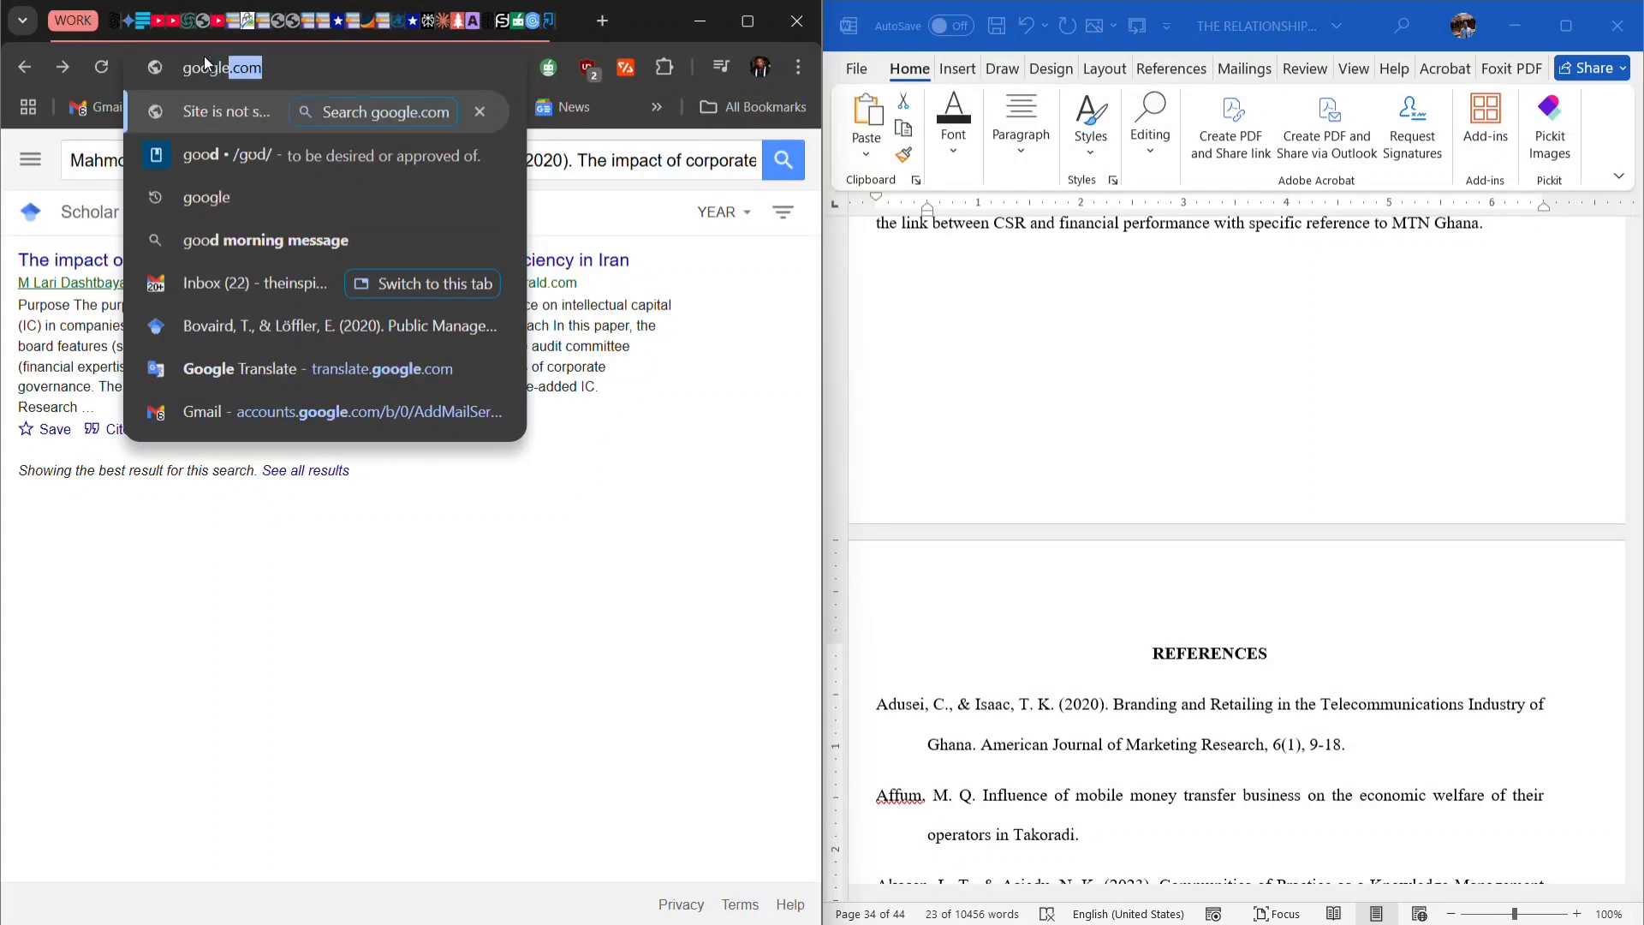
key("BackSpace")
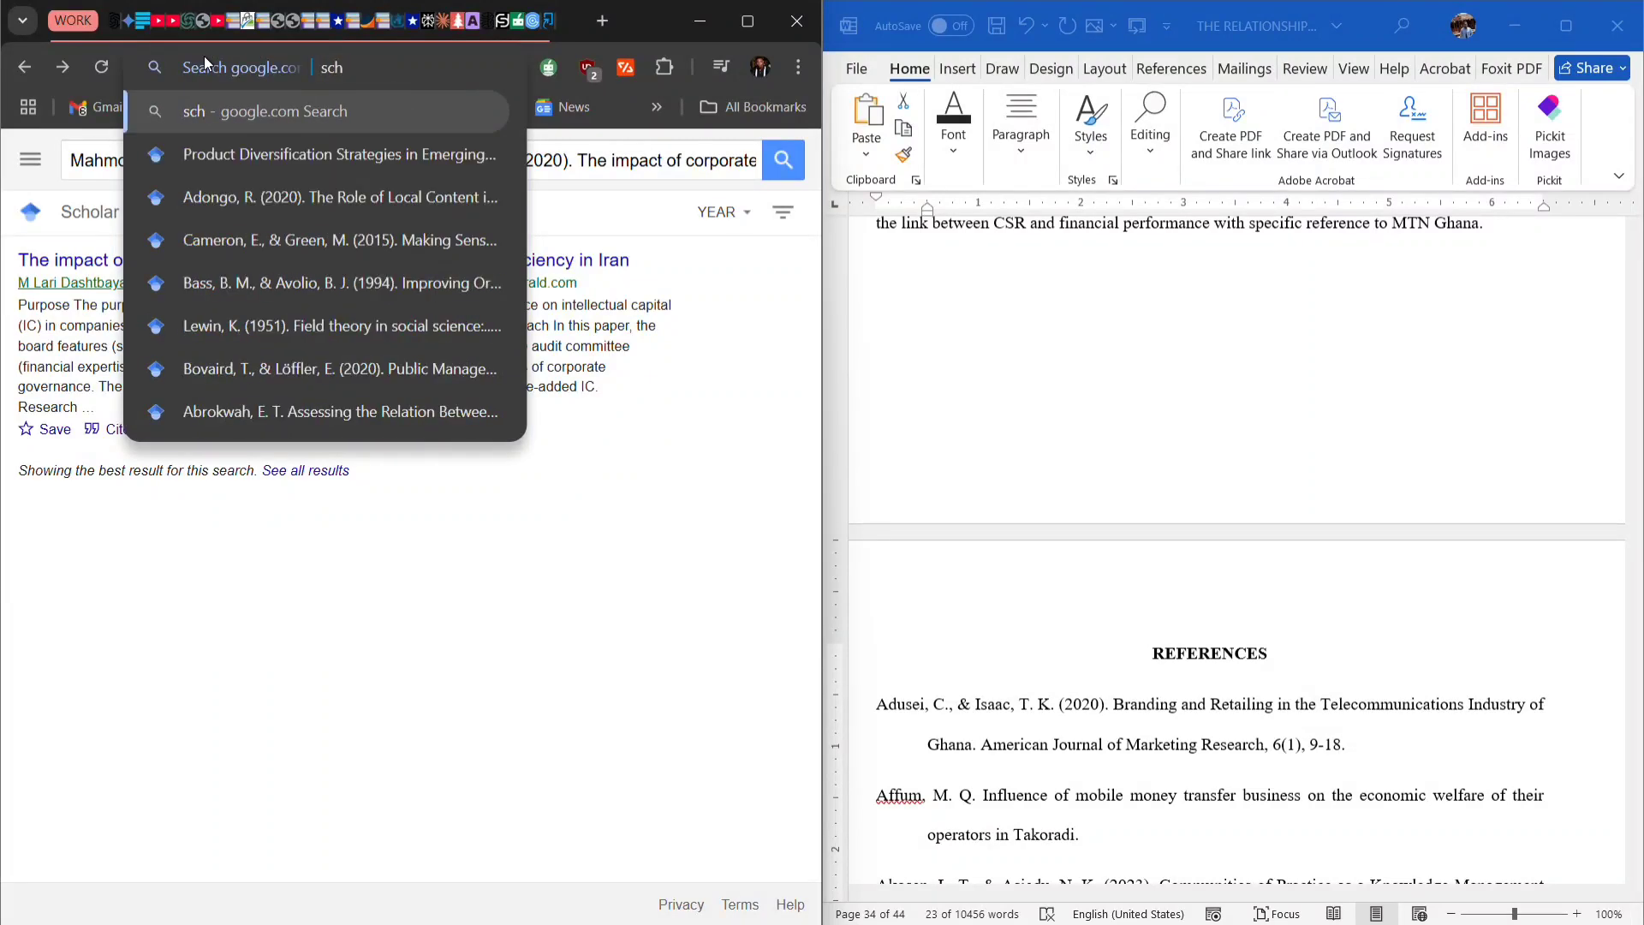
key("BackSpace")
key("BackSpace")
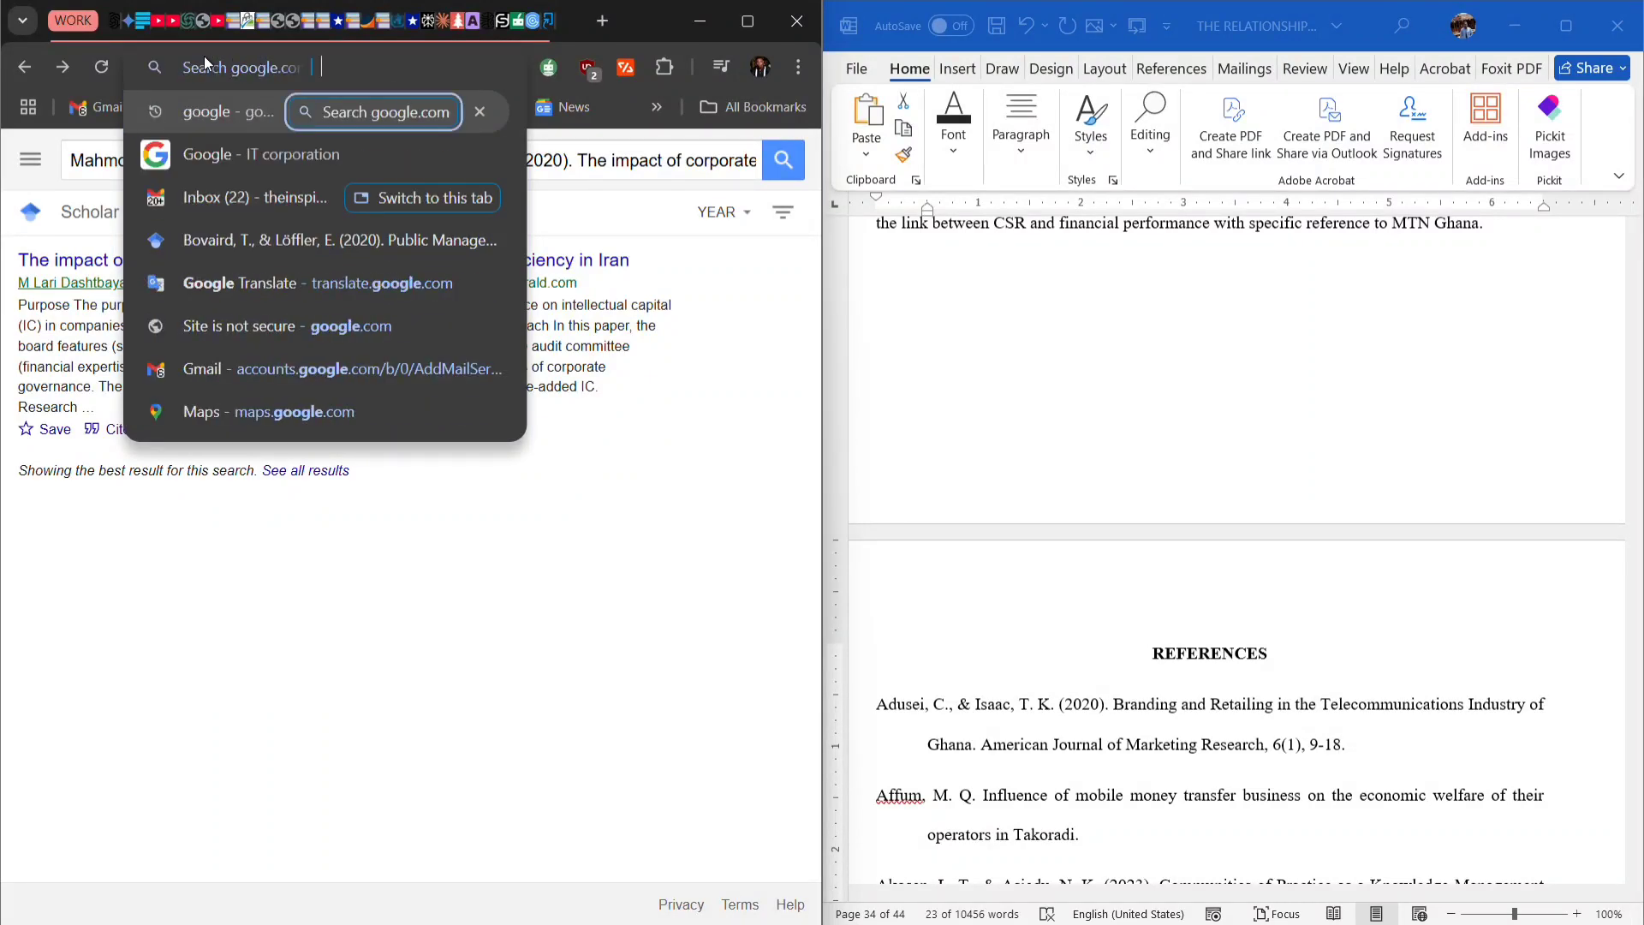
key("BackSpace")
type("scholar")
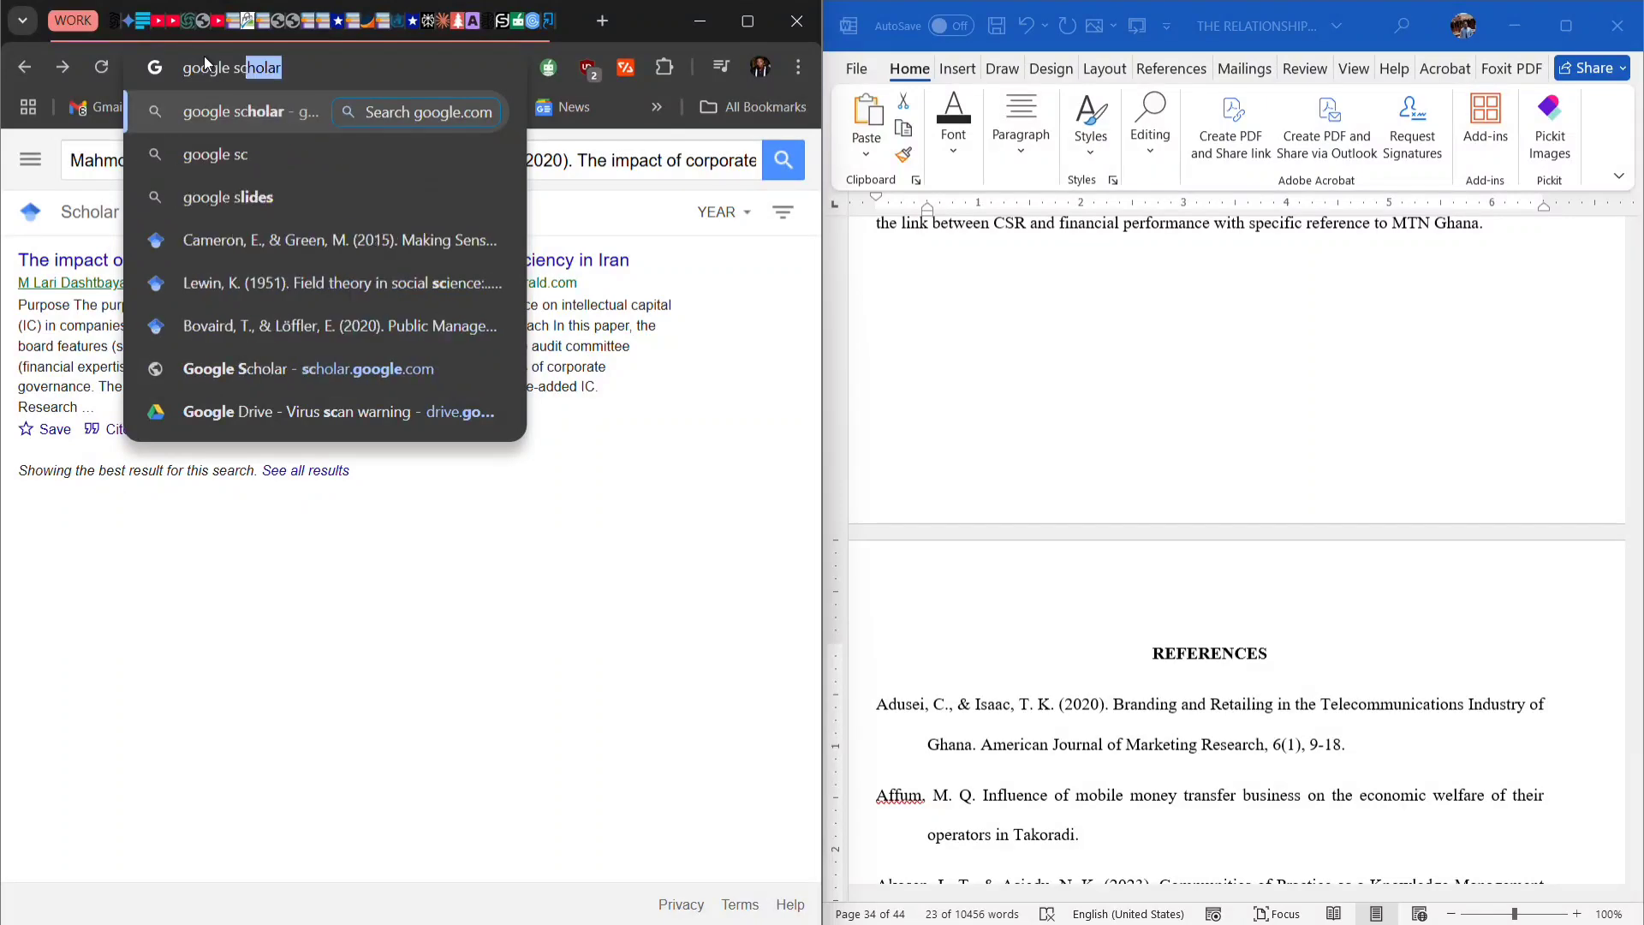
key("Return")
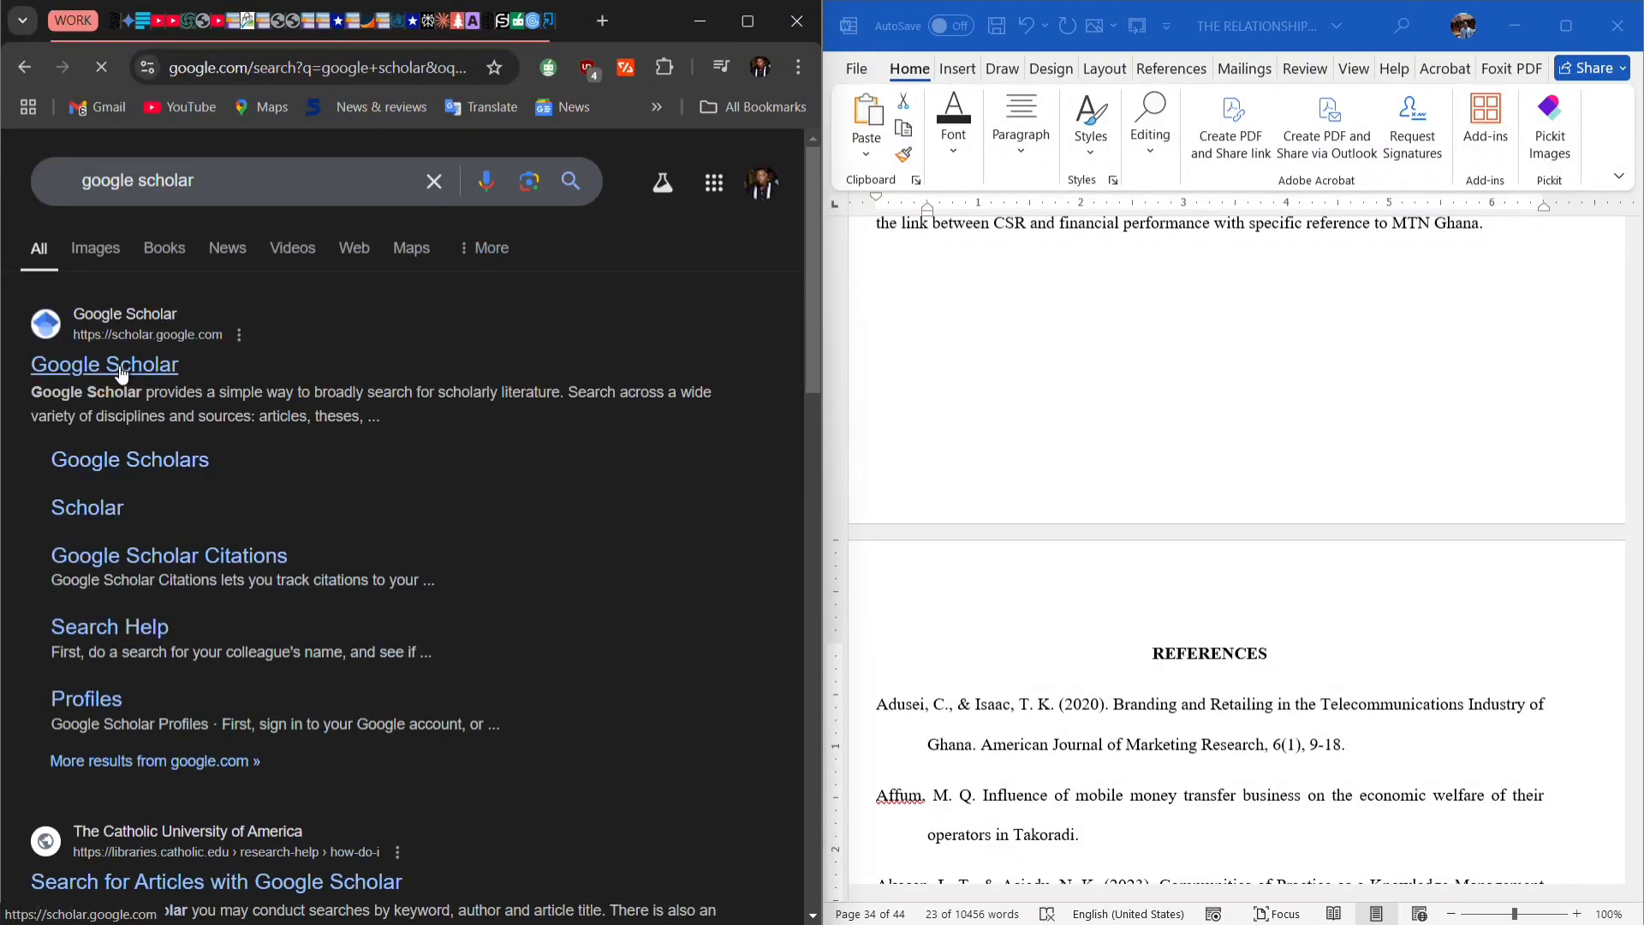
left_click(118, 374)
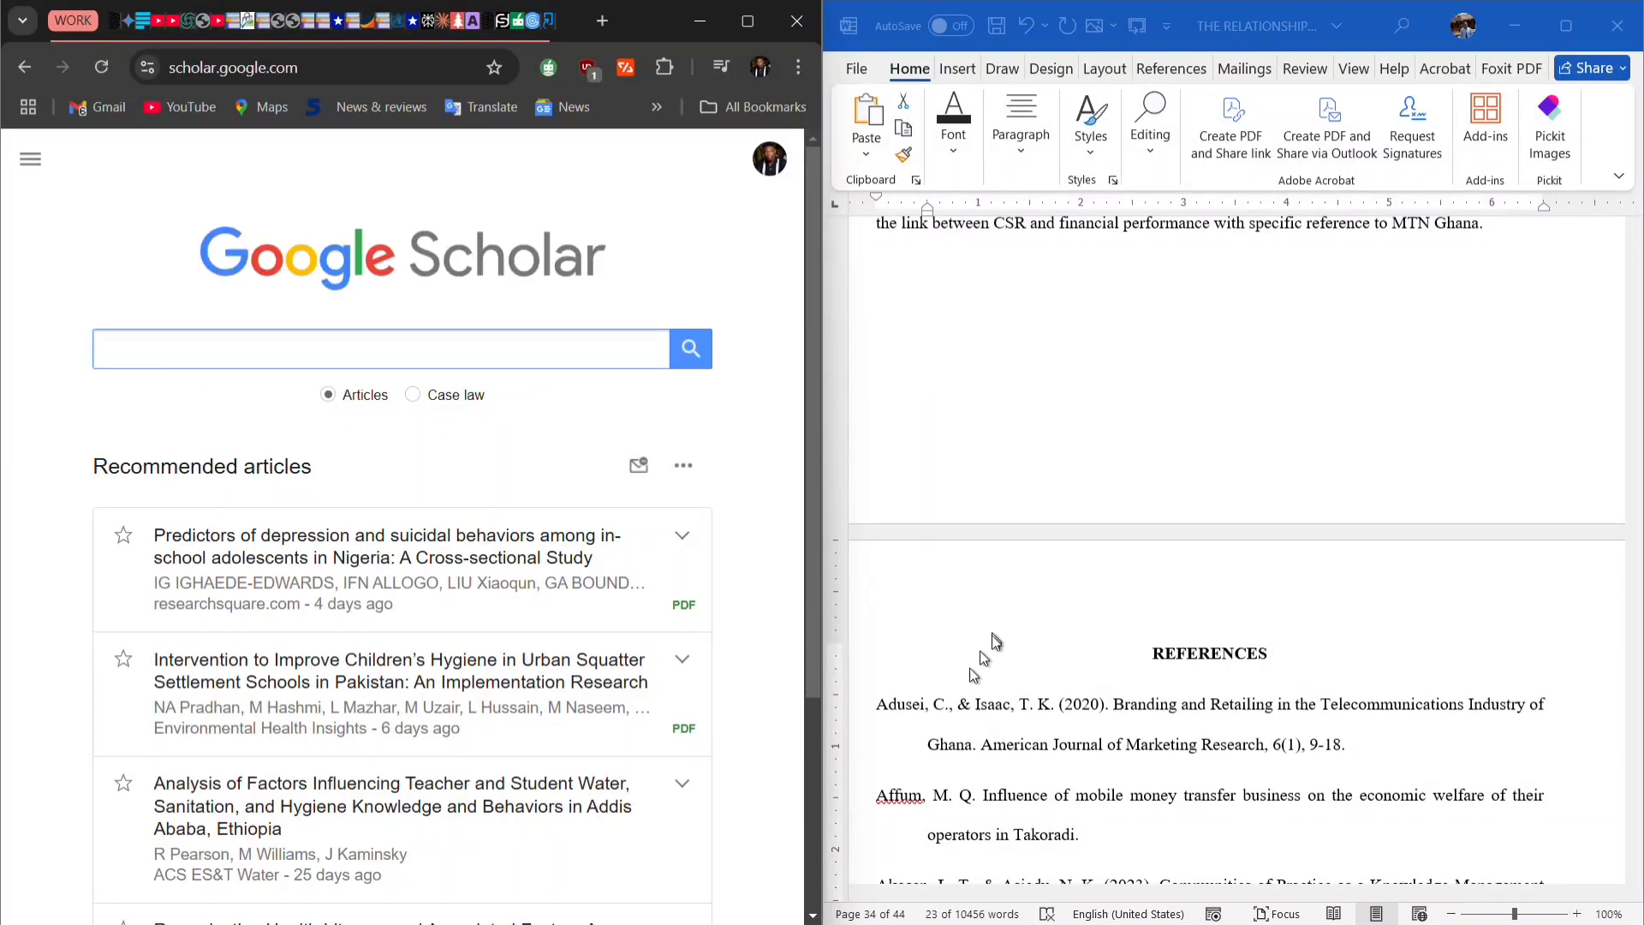
Copy the first reference from the Word document and search Google Scholar for it.
left_click(949, 704)
key("alt+Tab")
key("alt+Tab")
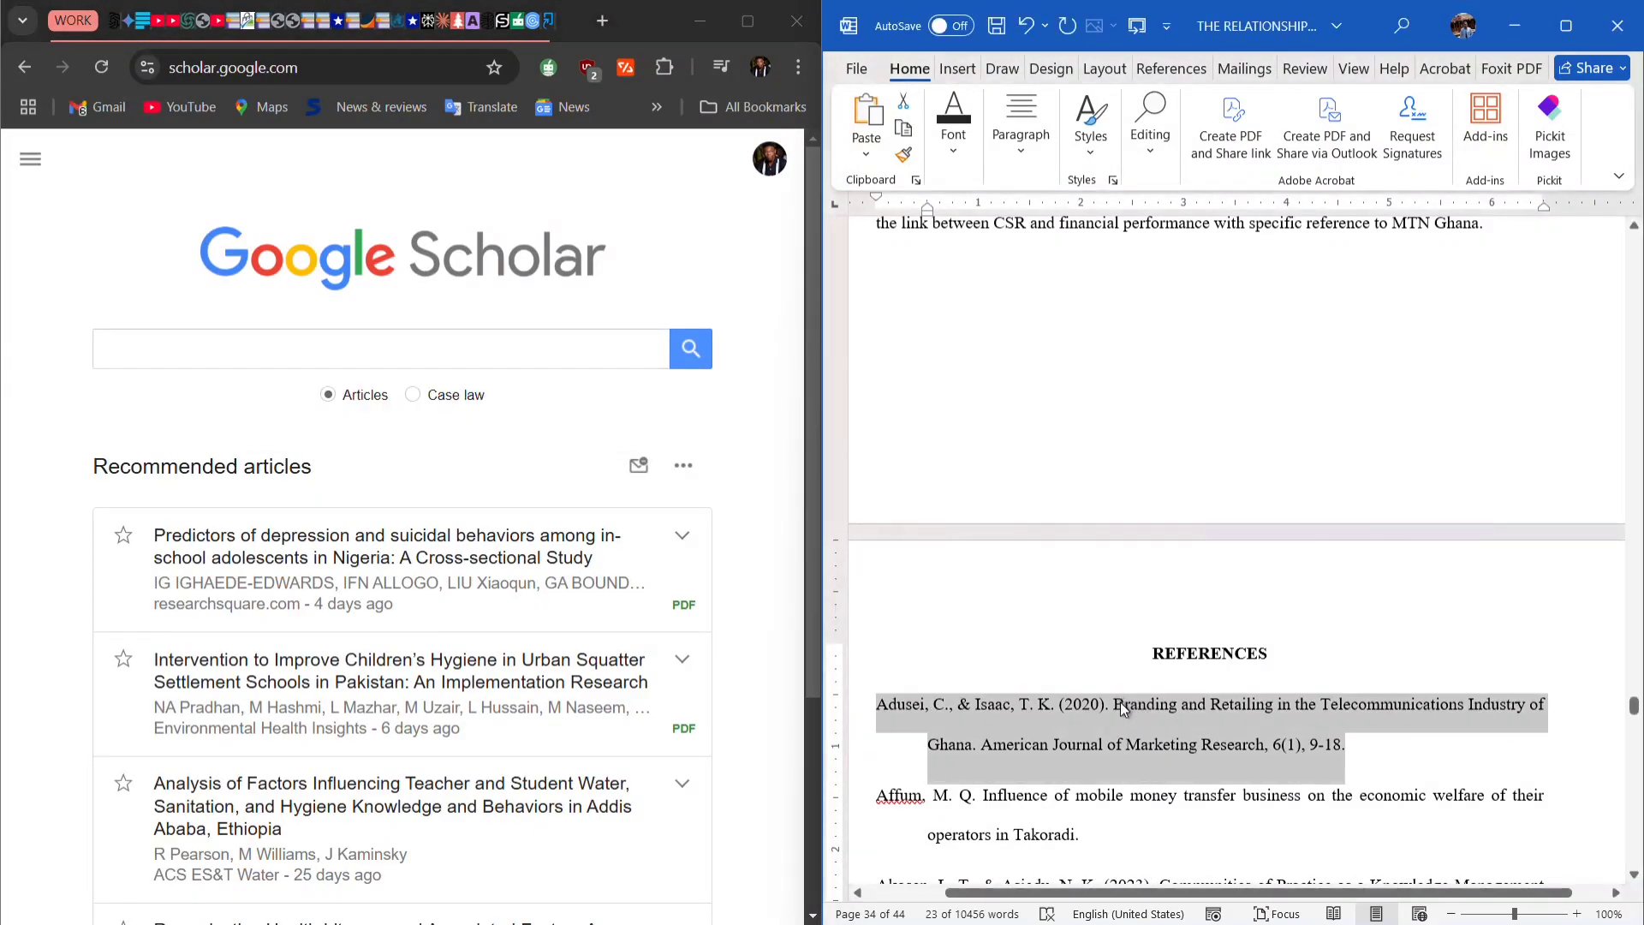
right_click(1128, 708)
left_click(1177, 333)
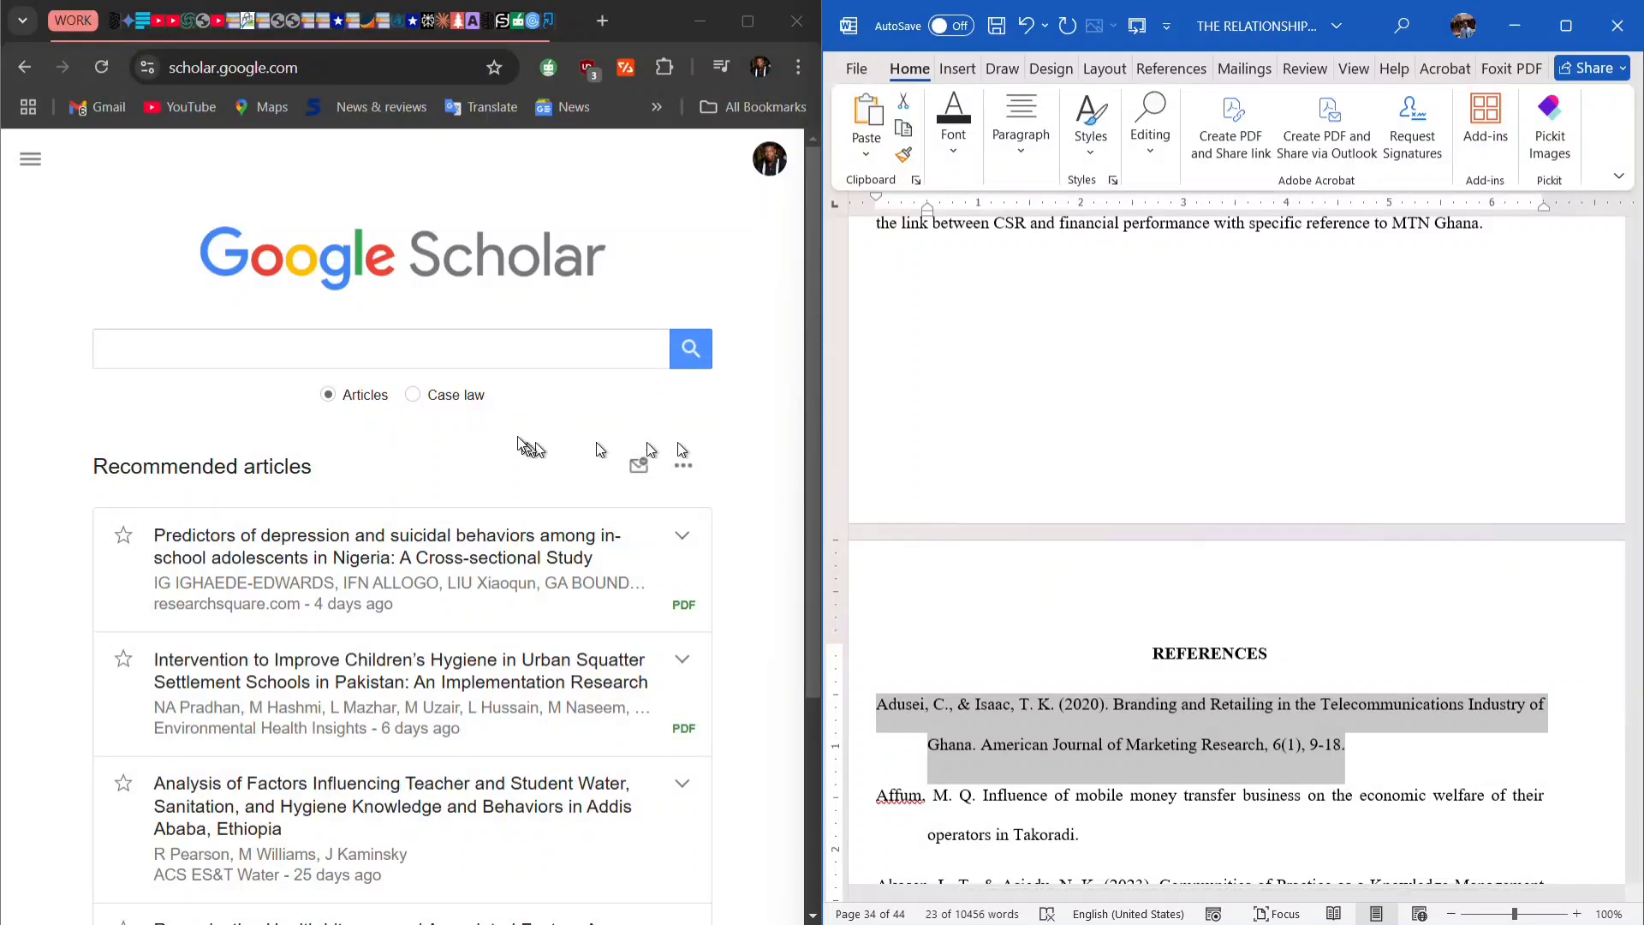
left_click(503, 349)
key("ctrl+v")
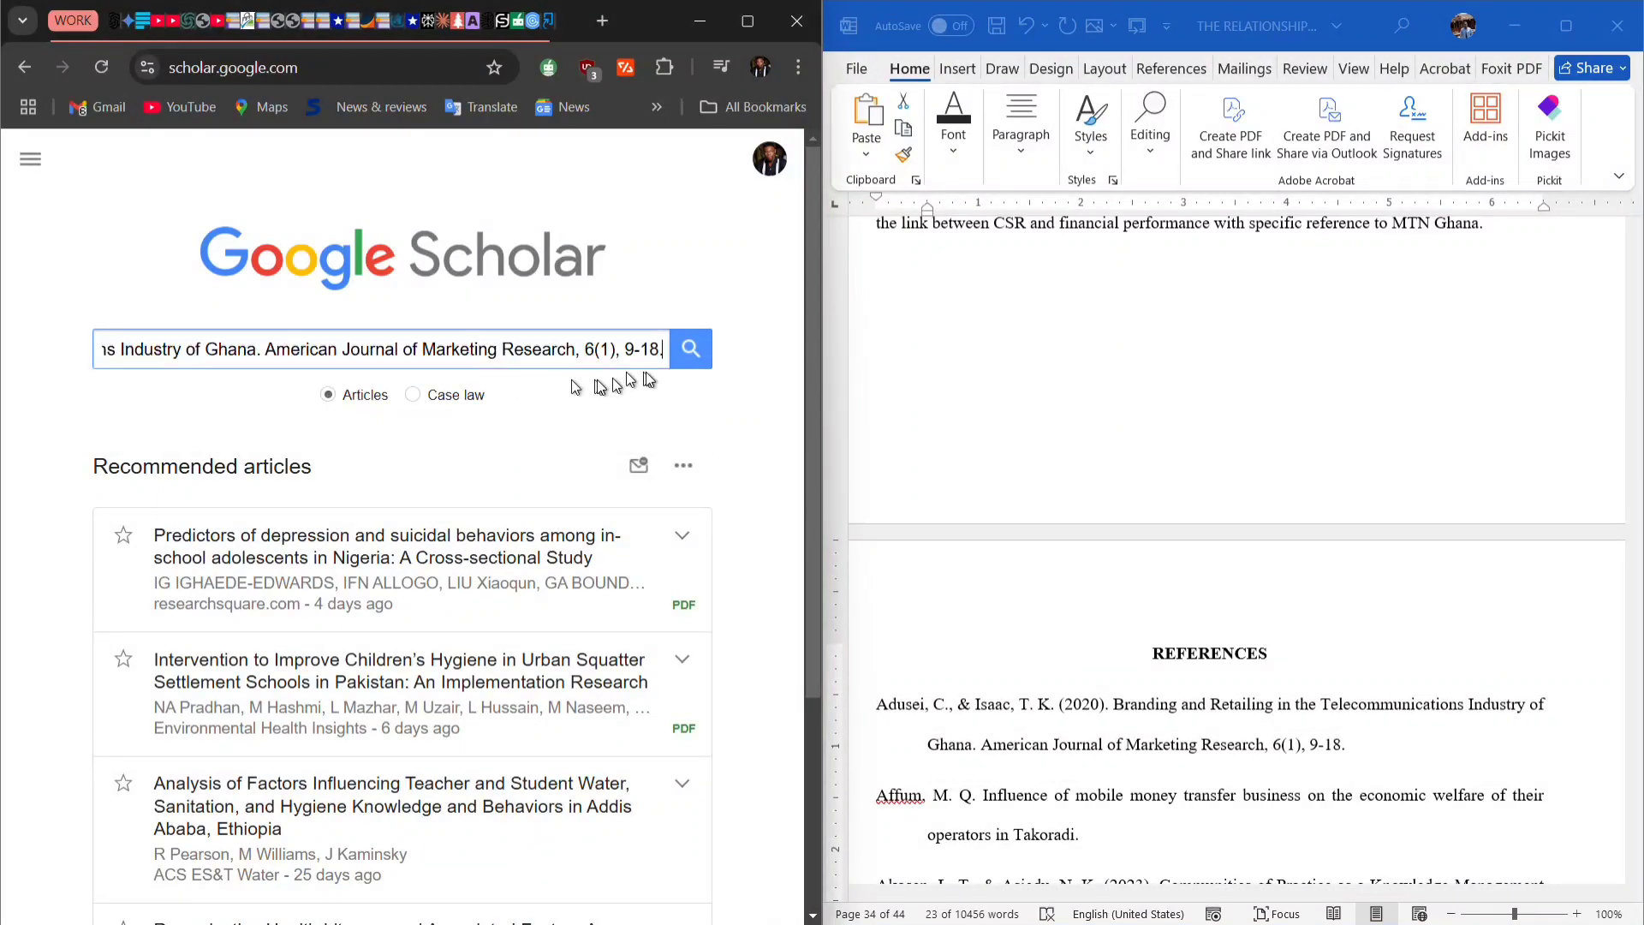
left_click(690, 349)
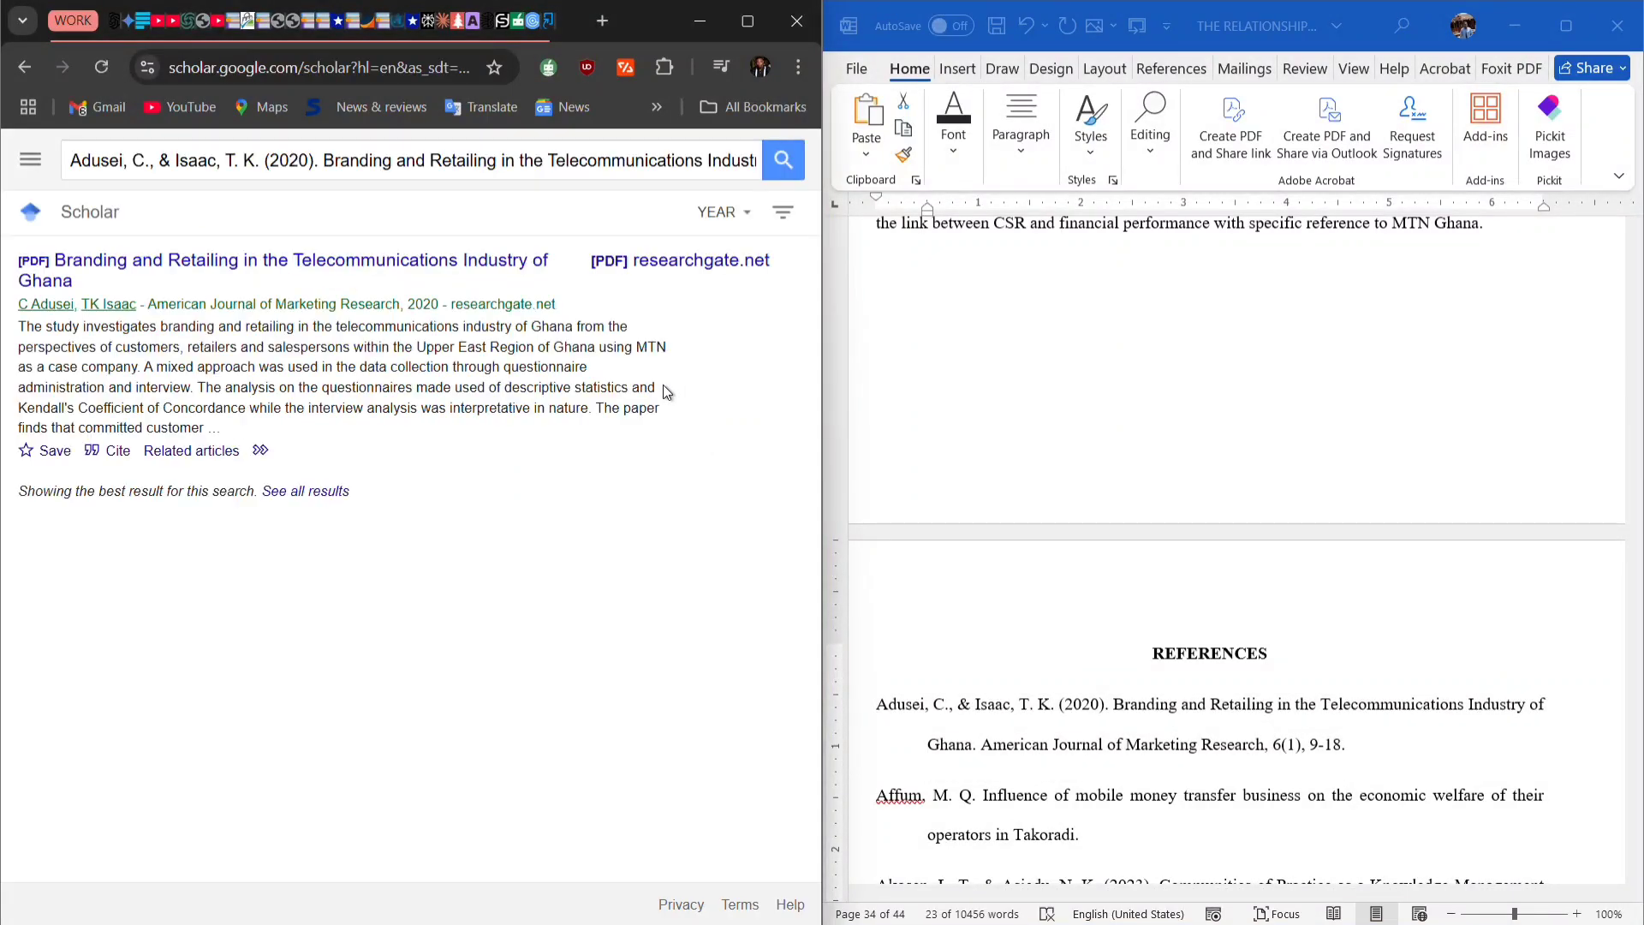
Show the citation formats of the found article and copy its APA citation.
left_click(118, 452)
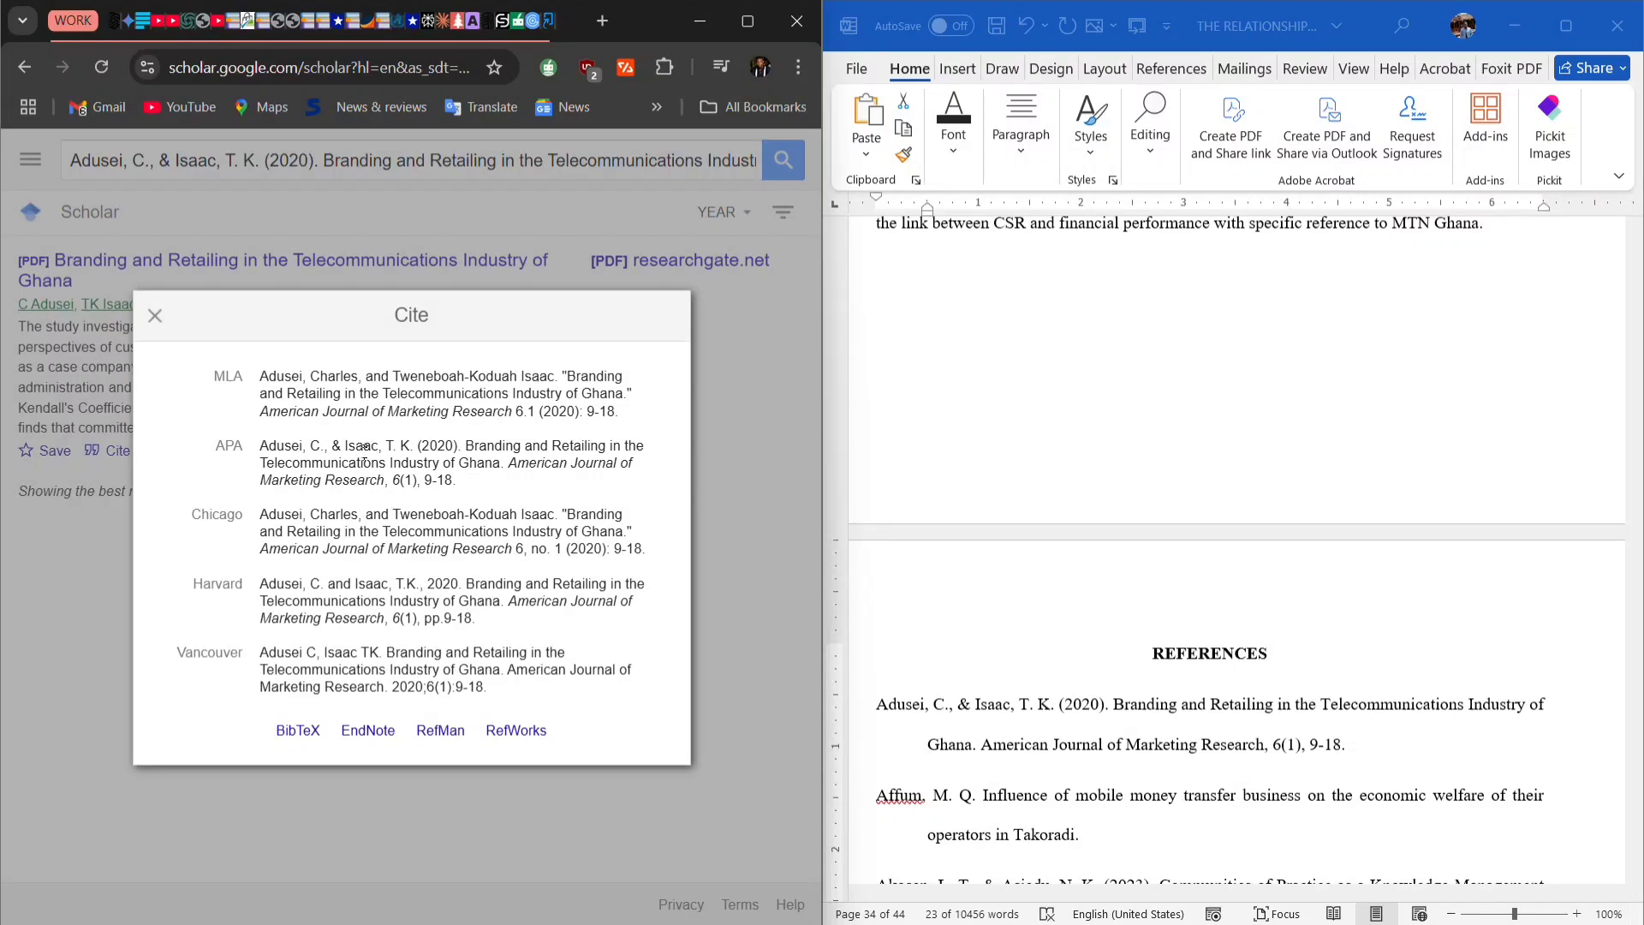
triple_click(364, 452)
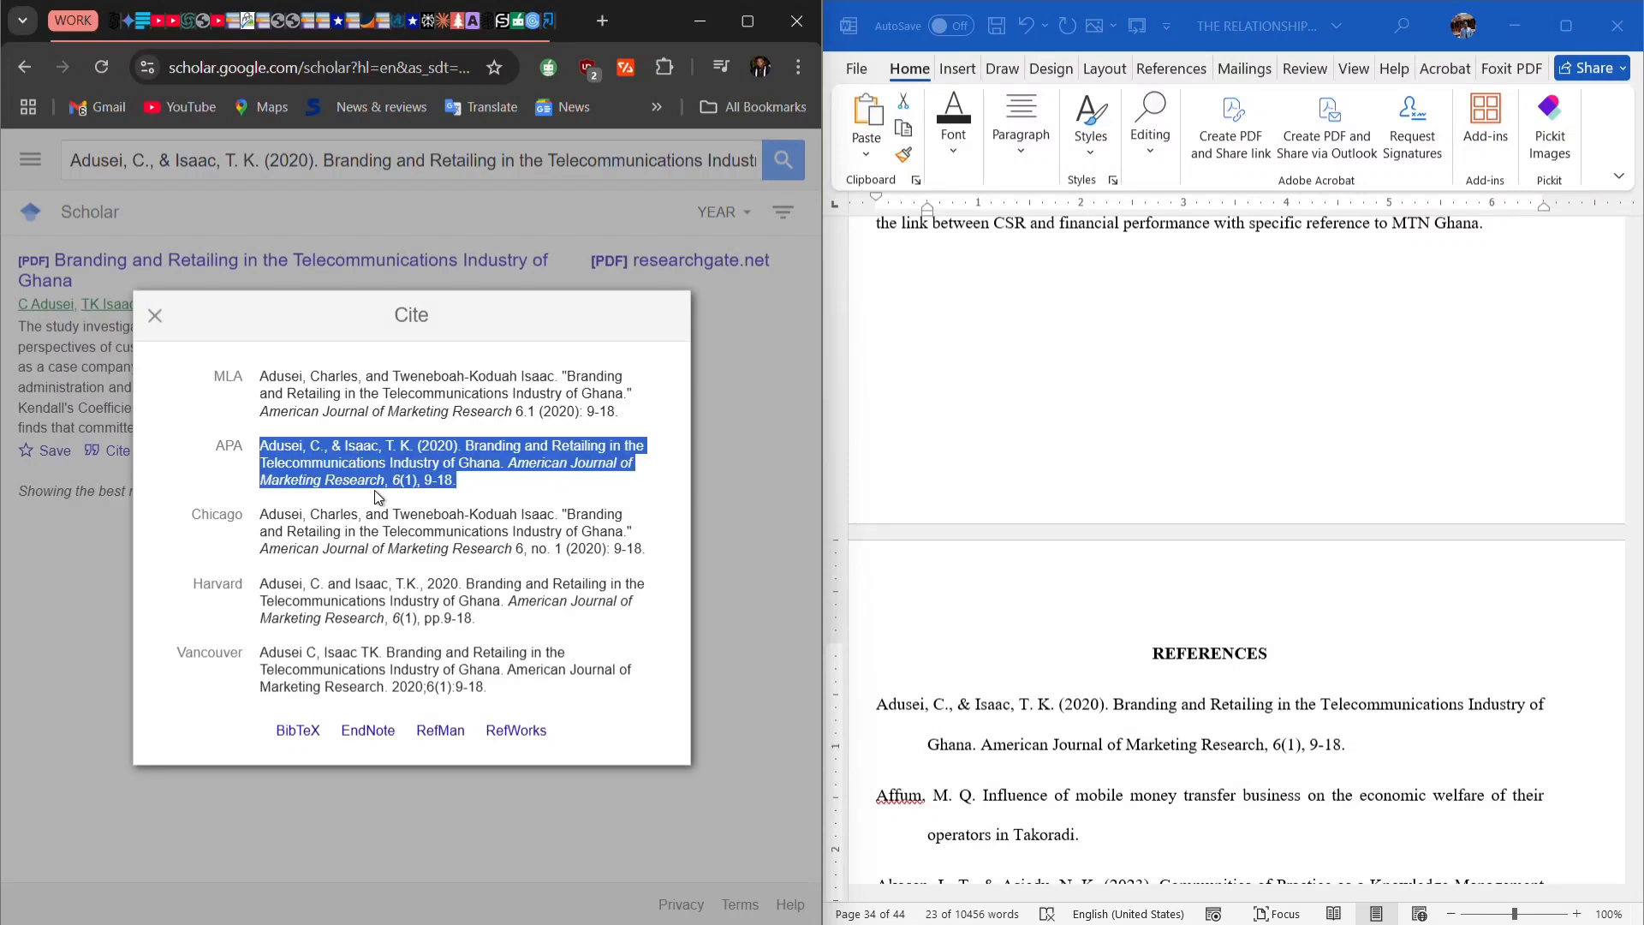
right_click(395, 460)
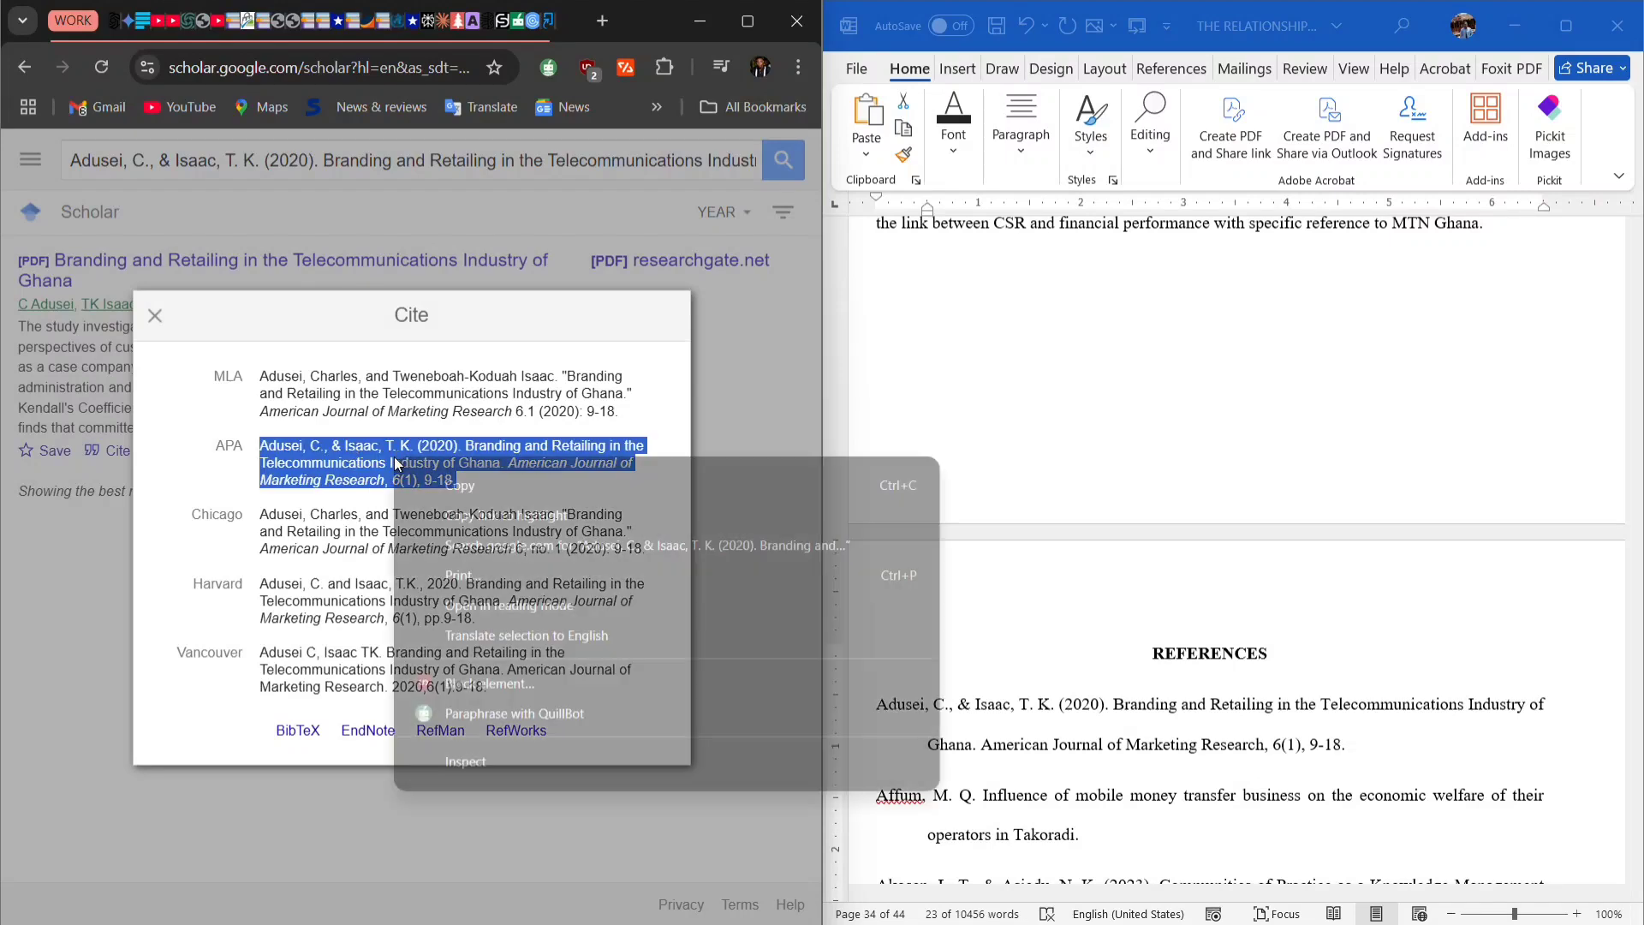
left_click(502, 486)
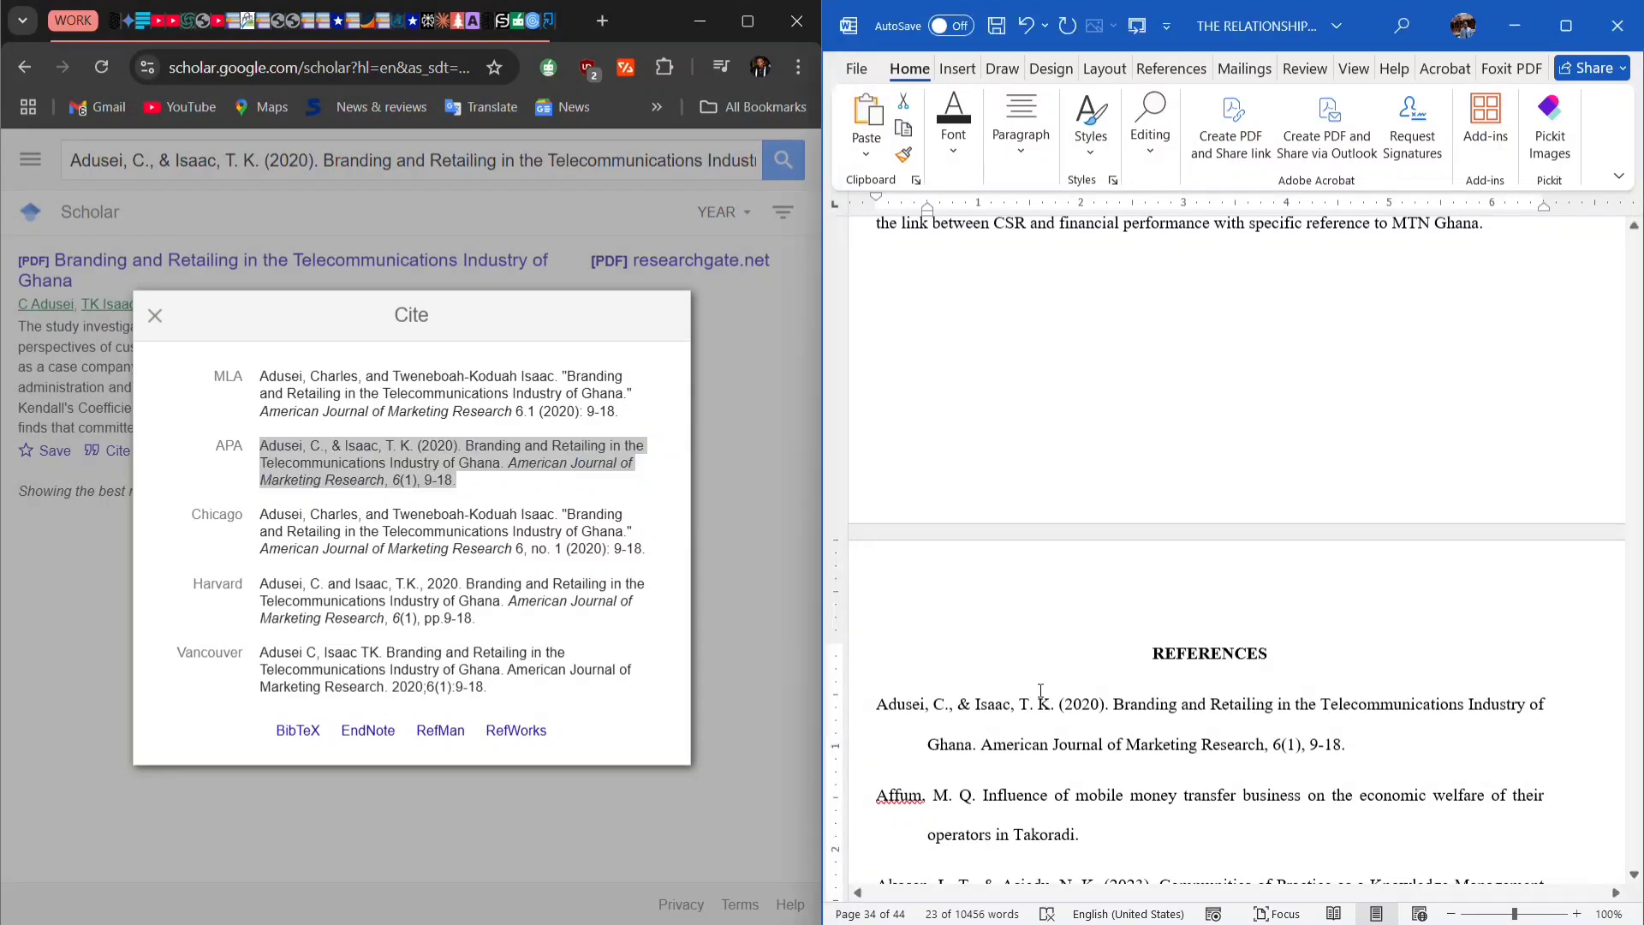
Replace the first reference in Word with the copied APA citation using Merge Formatting, and check its italic journal name and volume.
triple_click(1051, 725)
right_click(1050, 724)
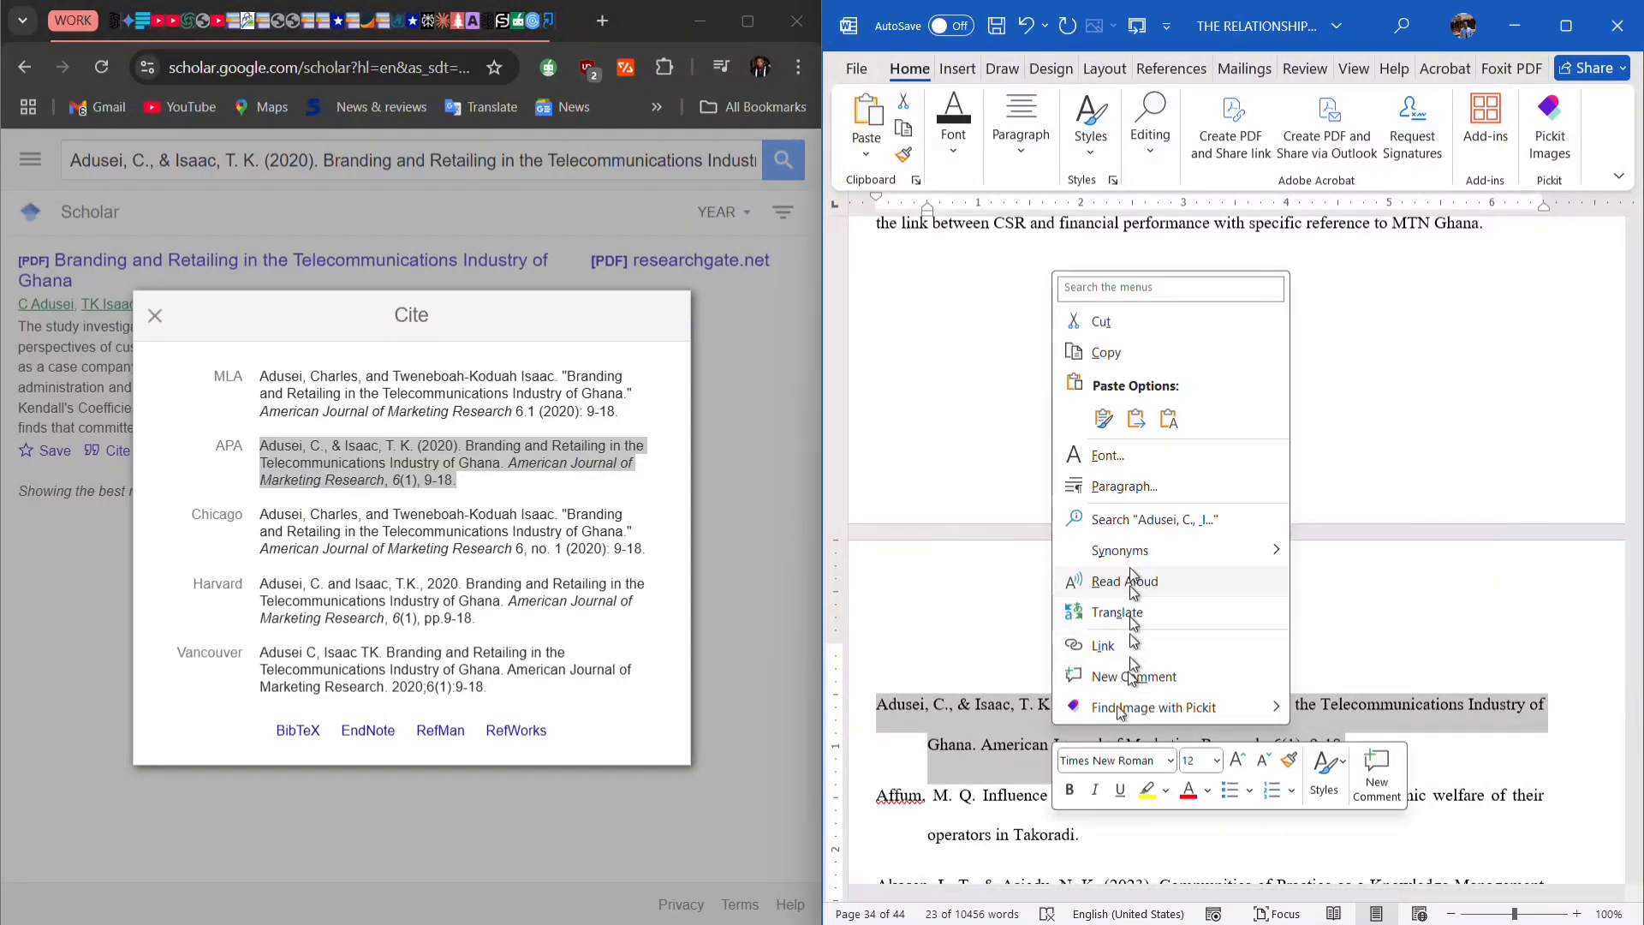
left_click(1136, 419)
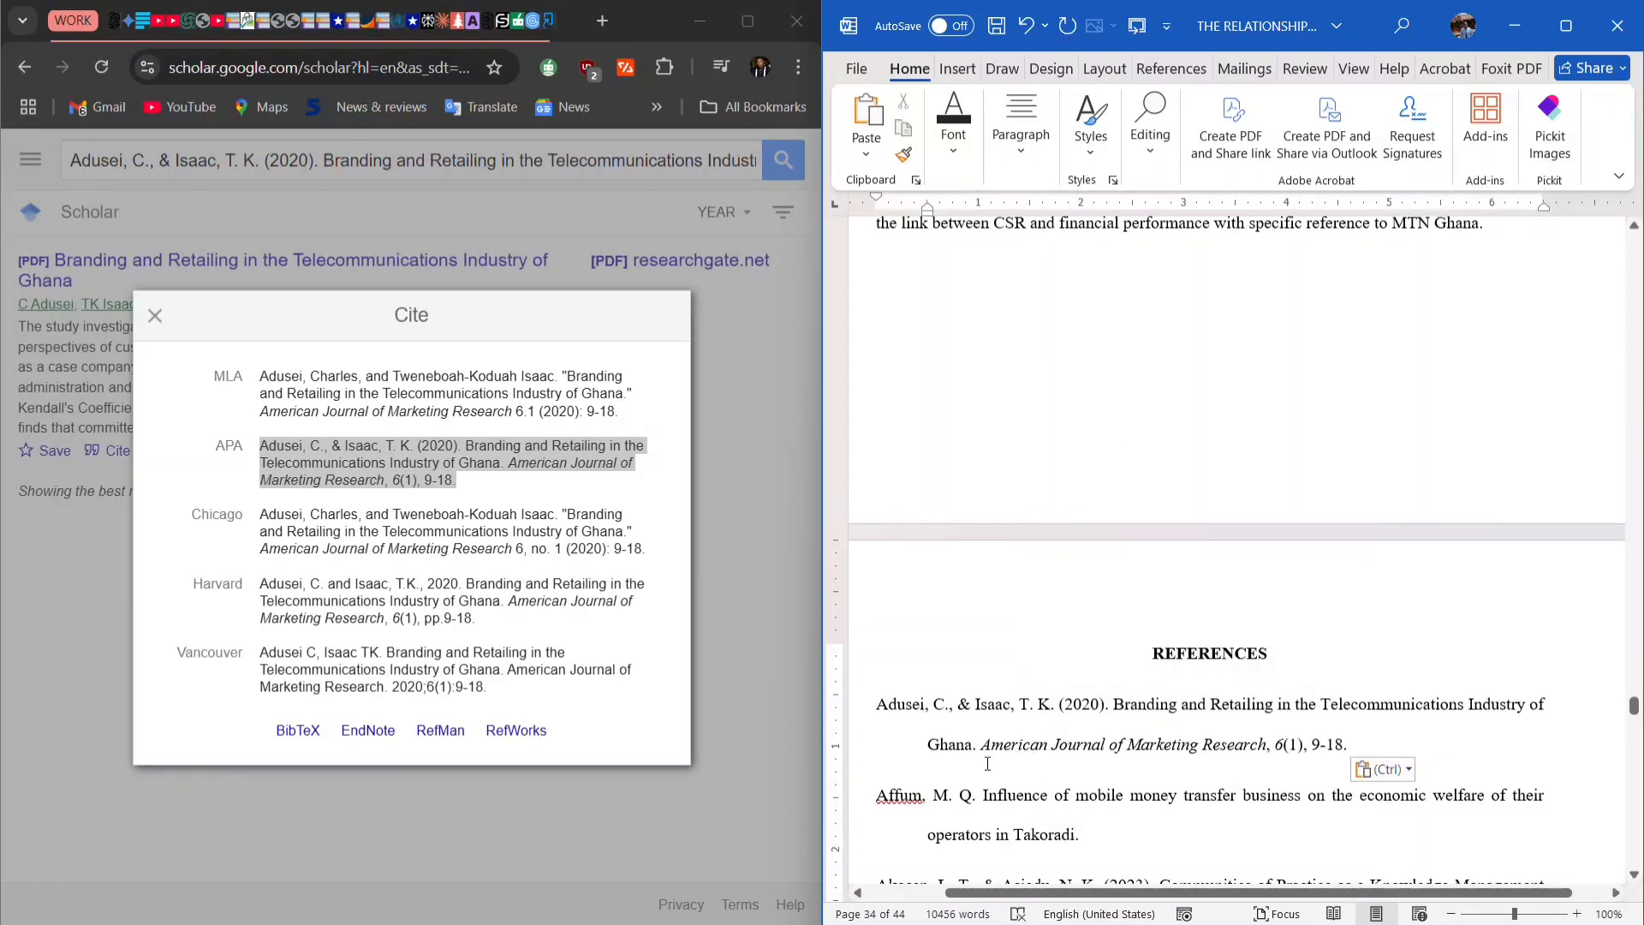
left_click_drag(980, 744, 1286, 736)
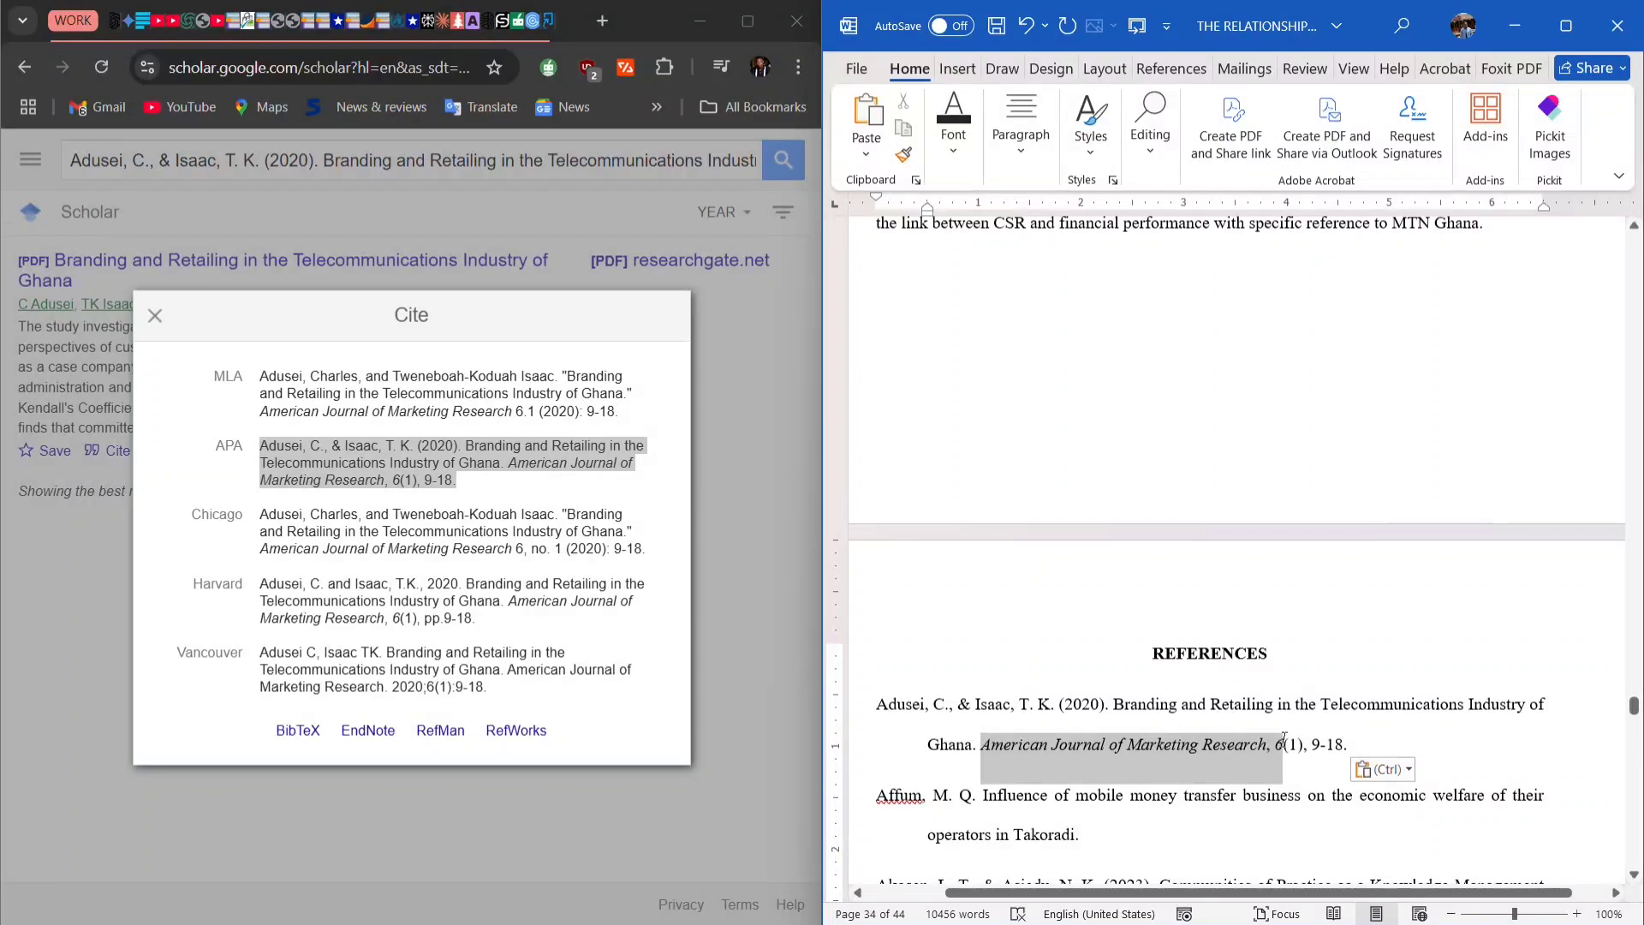
left_click_drag(1285, 738, 1284, 738)
left_click(927, 744)
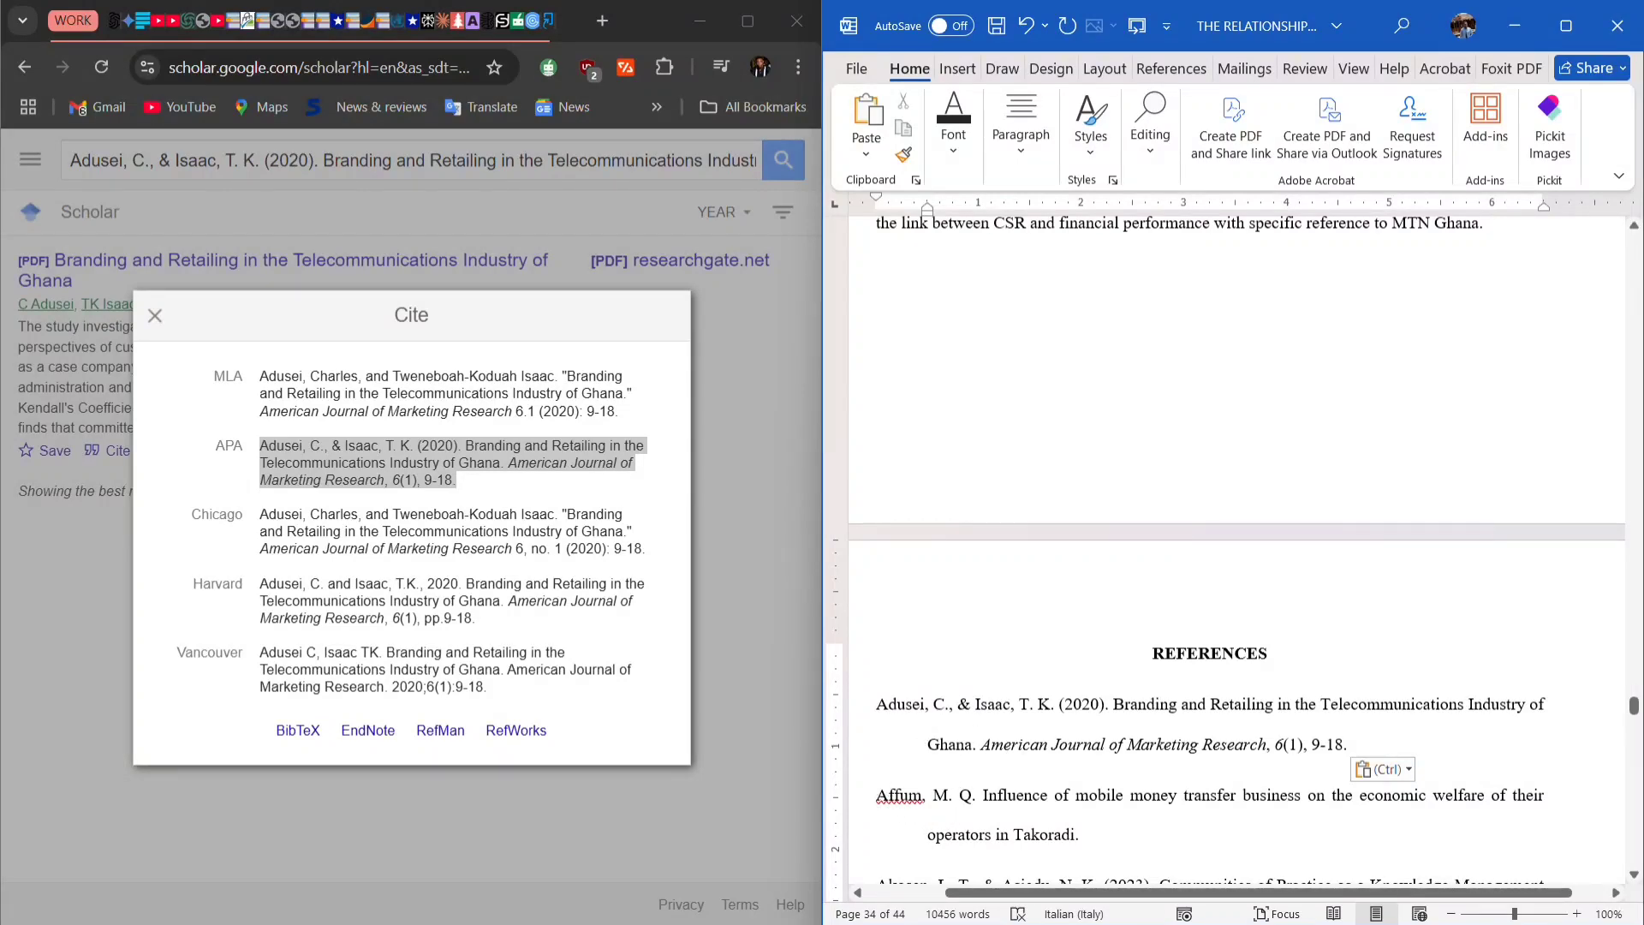
Remove the italics from the first reference, recopy the APA citation and paste it over the entry as text only.
triple_click(933, 747)
key("ctrl+space")
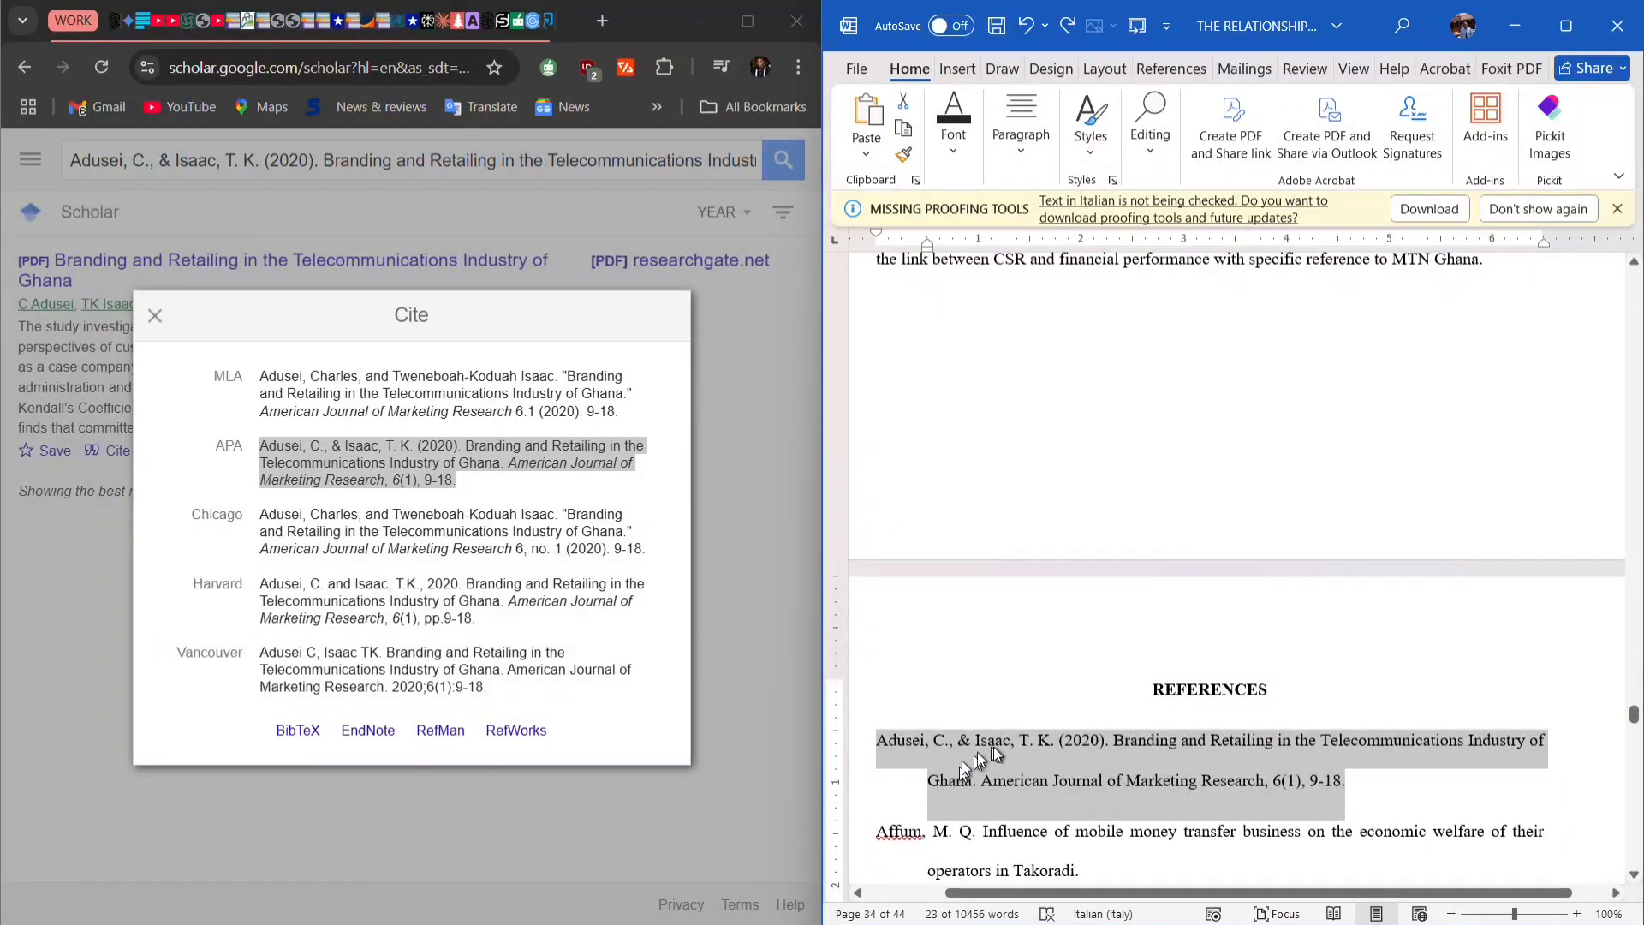
right_click(405, 454)
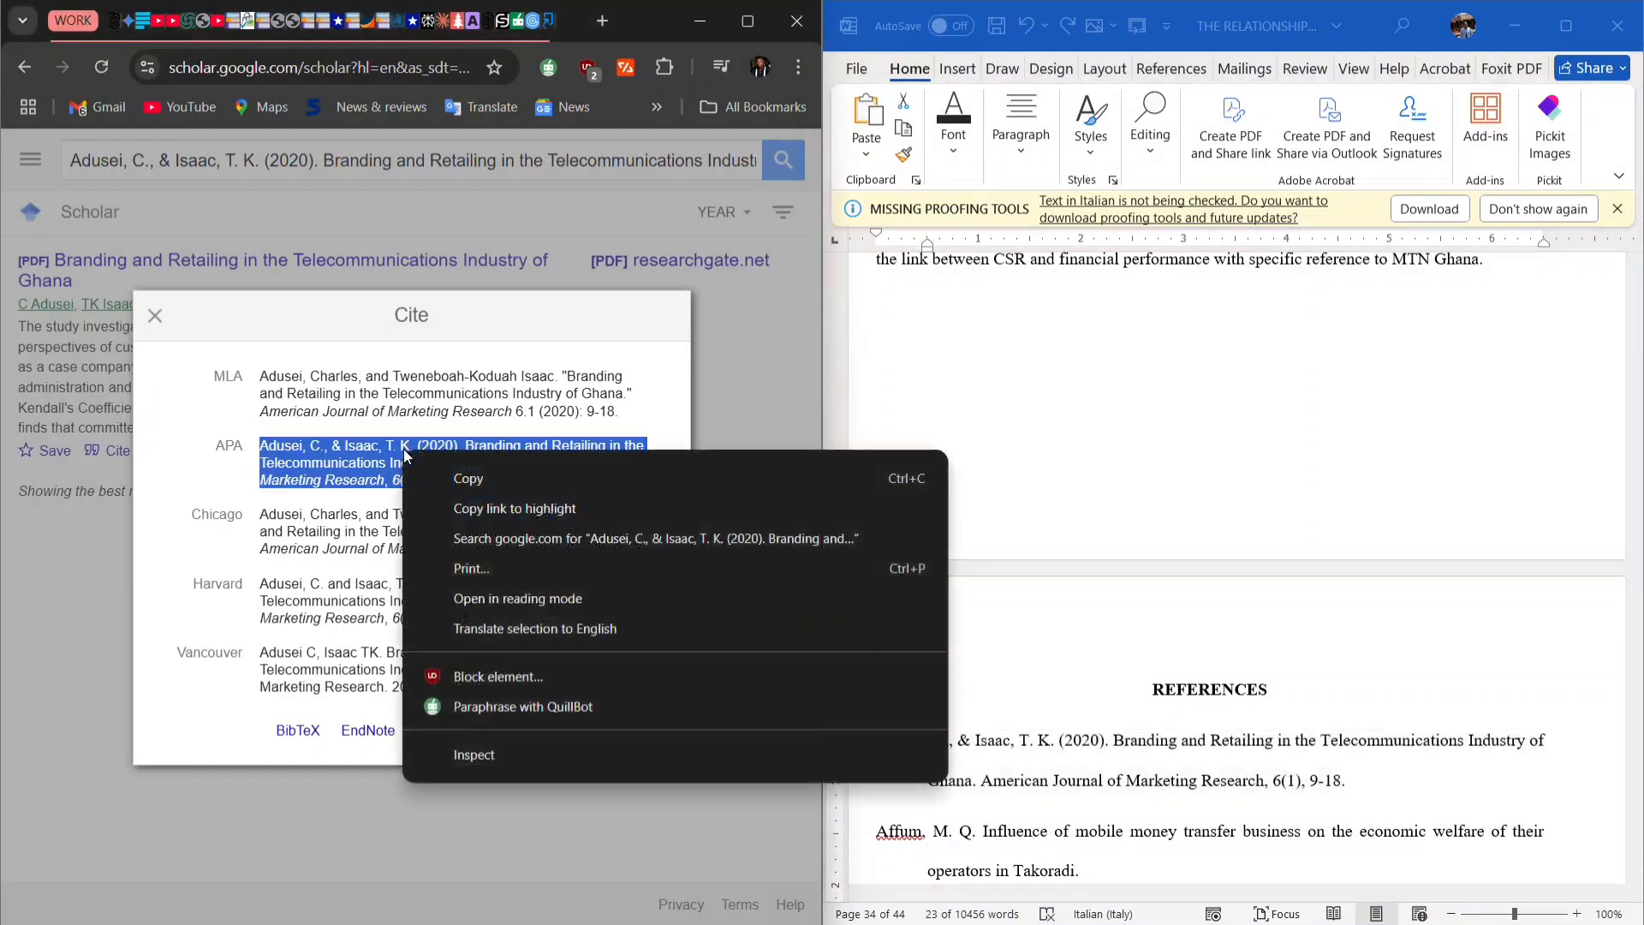
left_click(522, 478)
left_click(1243, 771)
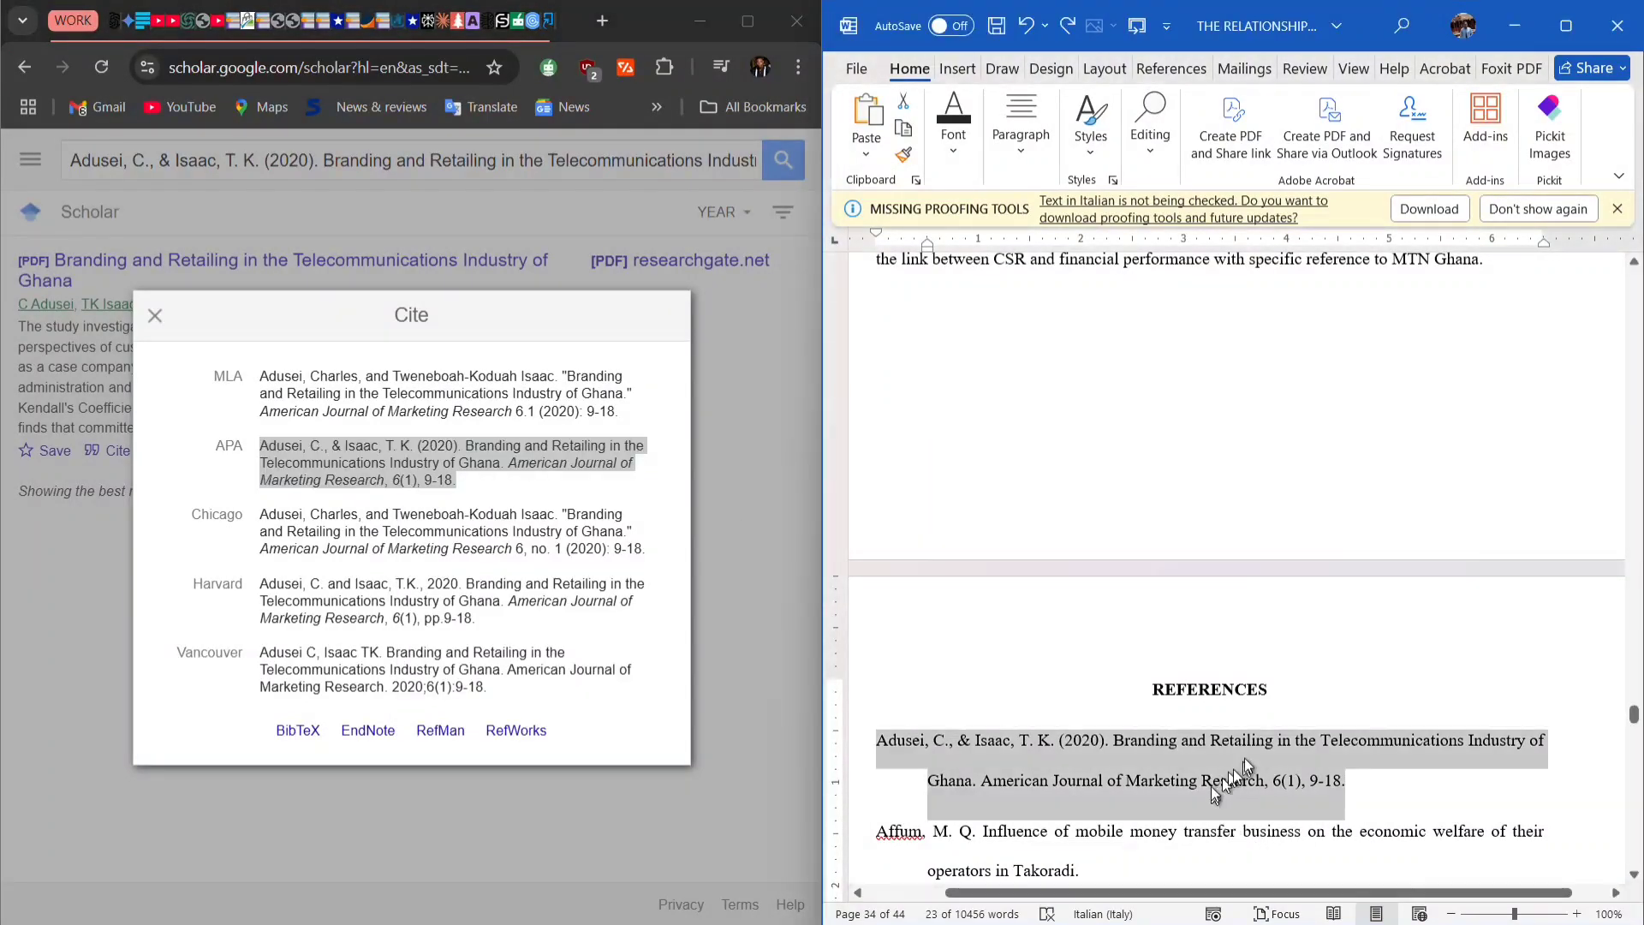
right_click(1274, 743)
left_click(1405, 432)
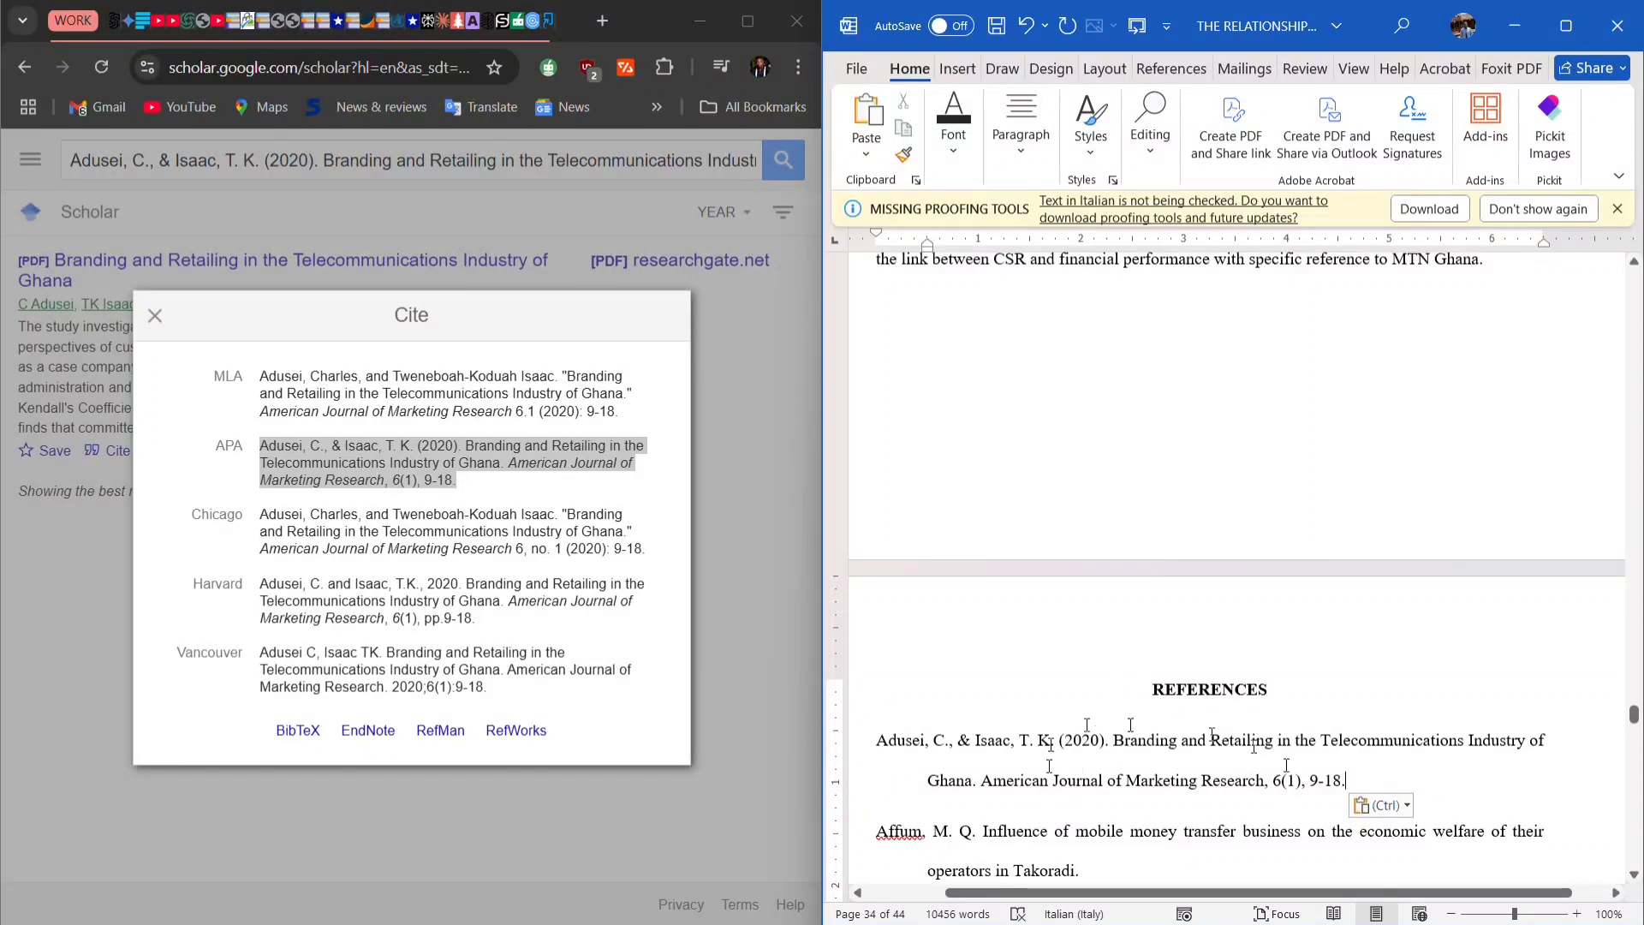
Recopy the APA citation from Google Scholar and paste it over the first reference in Word with Merge Formatting.
left_click_drag(987, 786, 1284, 794)
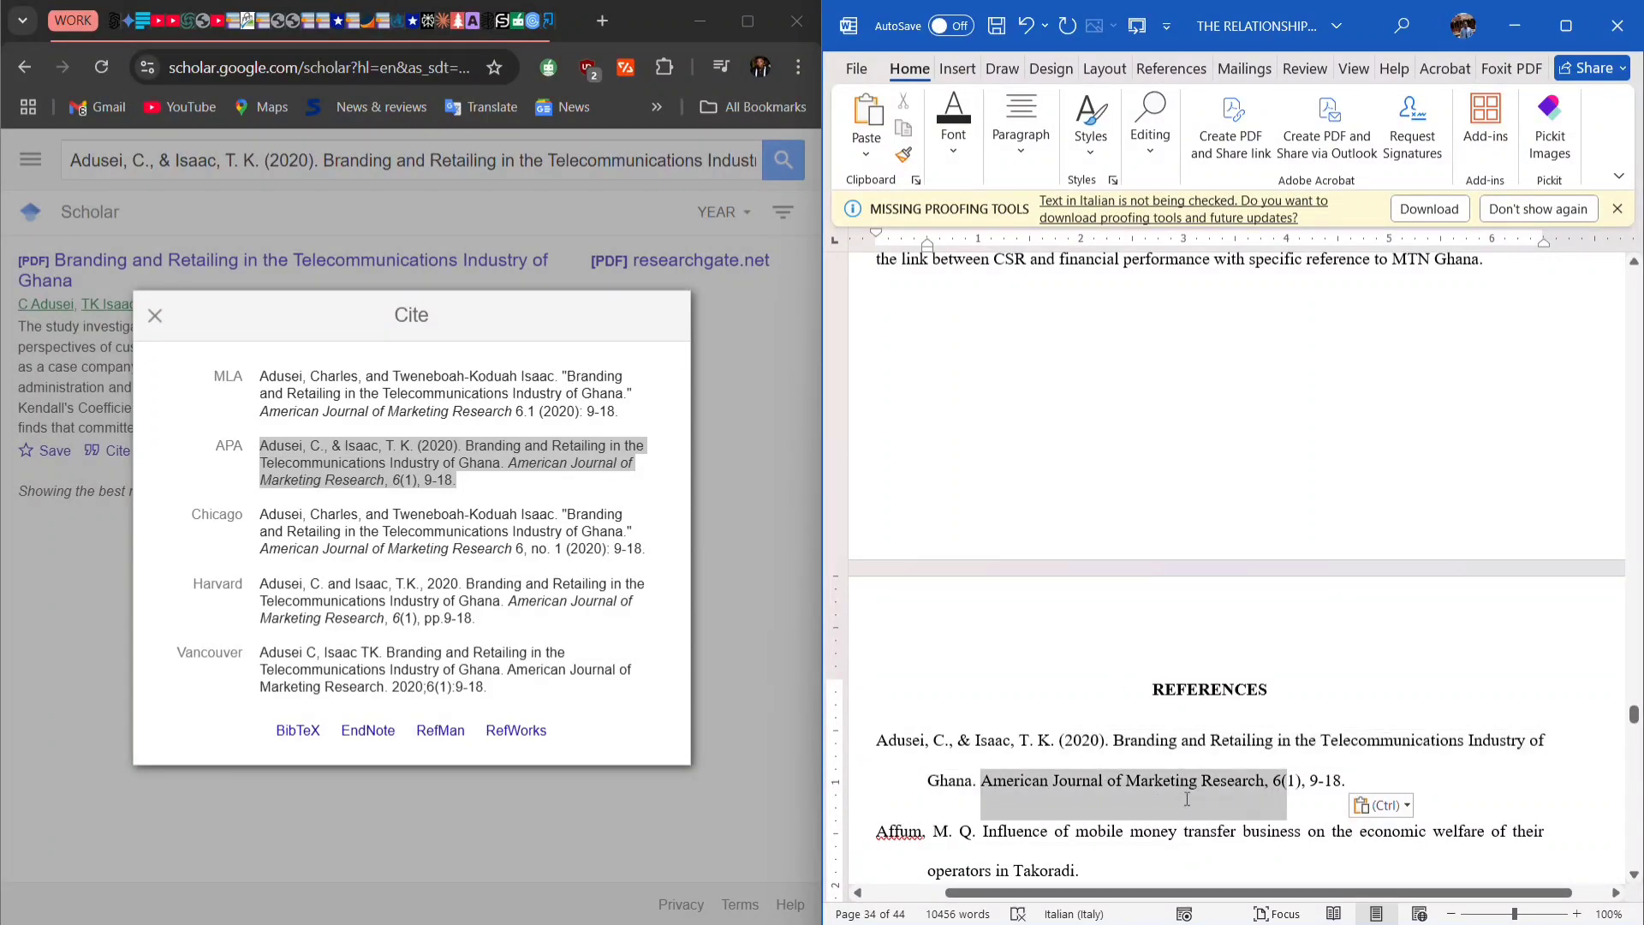
left_click(958, 759)
left_click_drag(880, 760, 1342, 784)
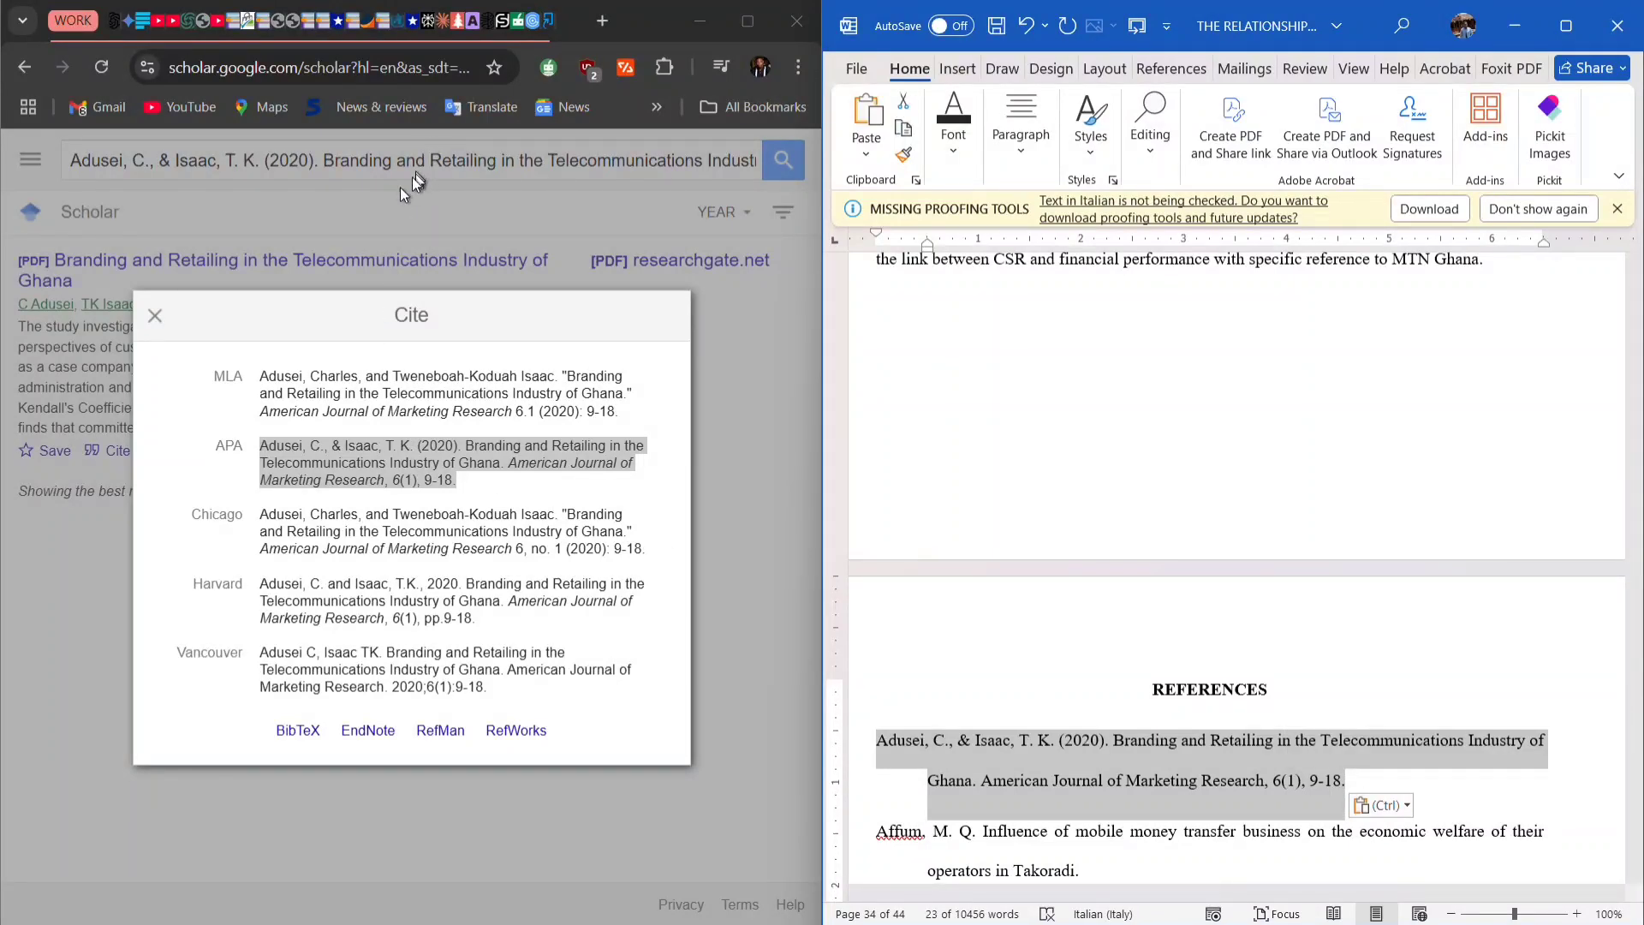
right_click(379, 464)
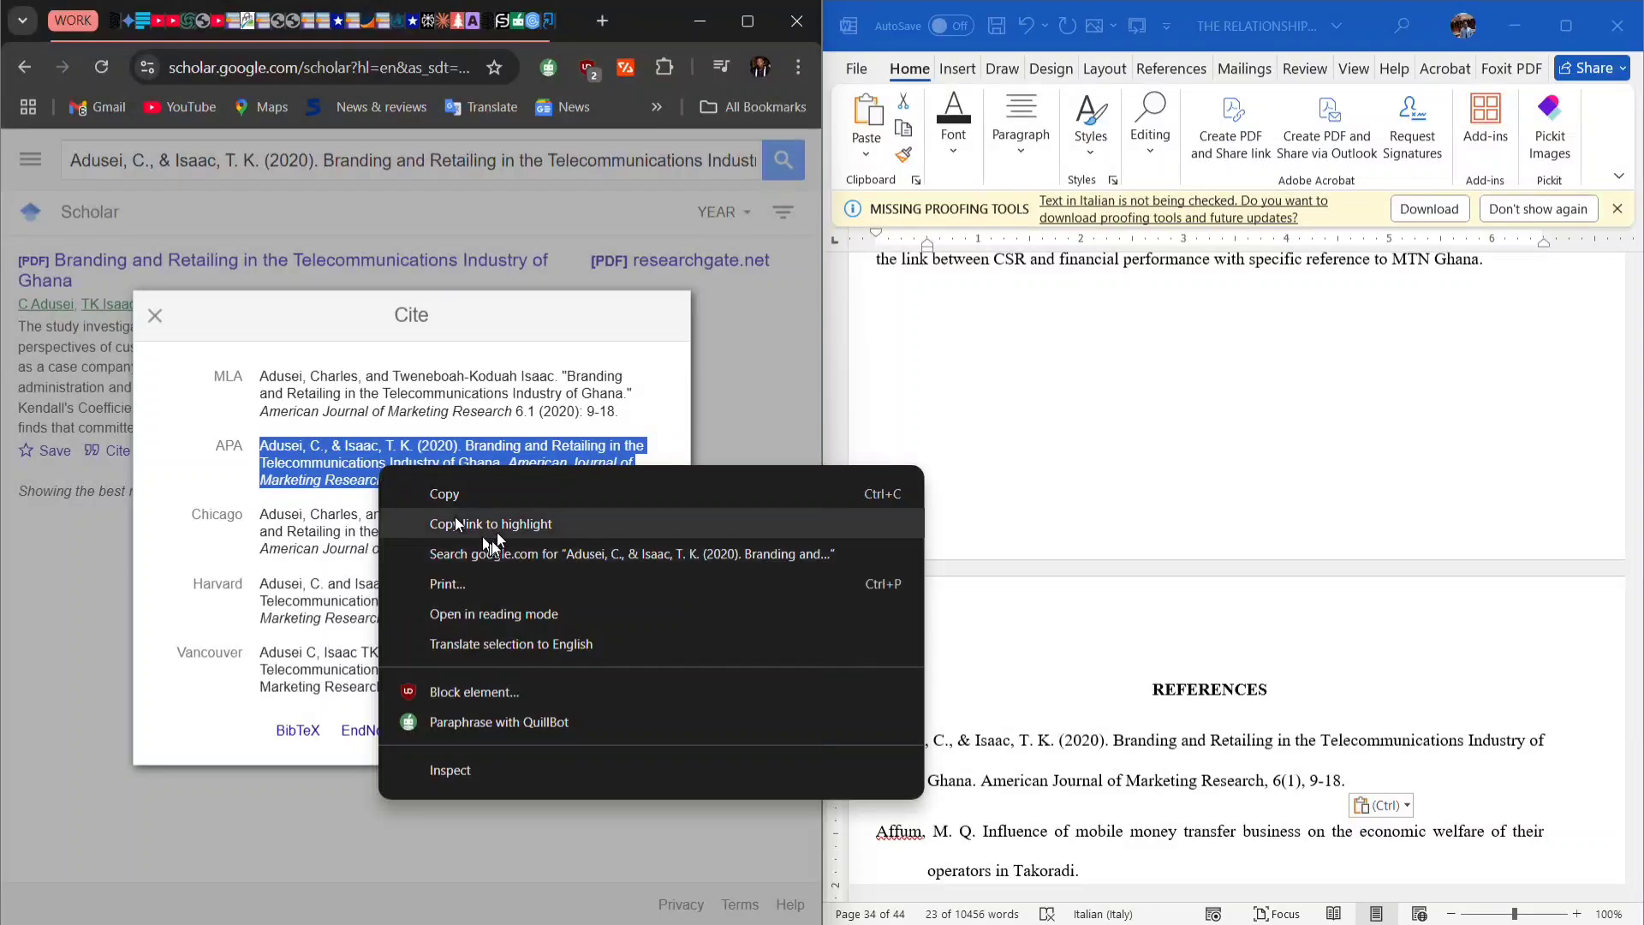
left_click(475, 495)
triple_click(1066, 777)
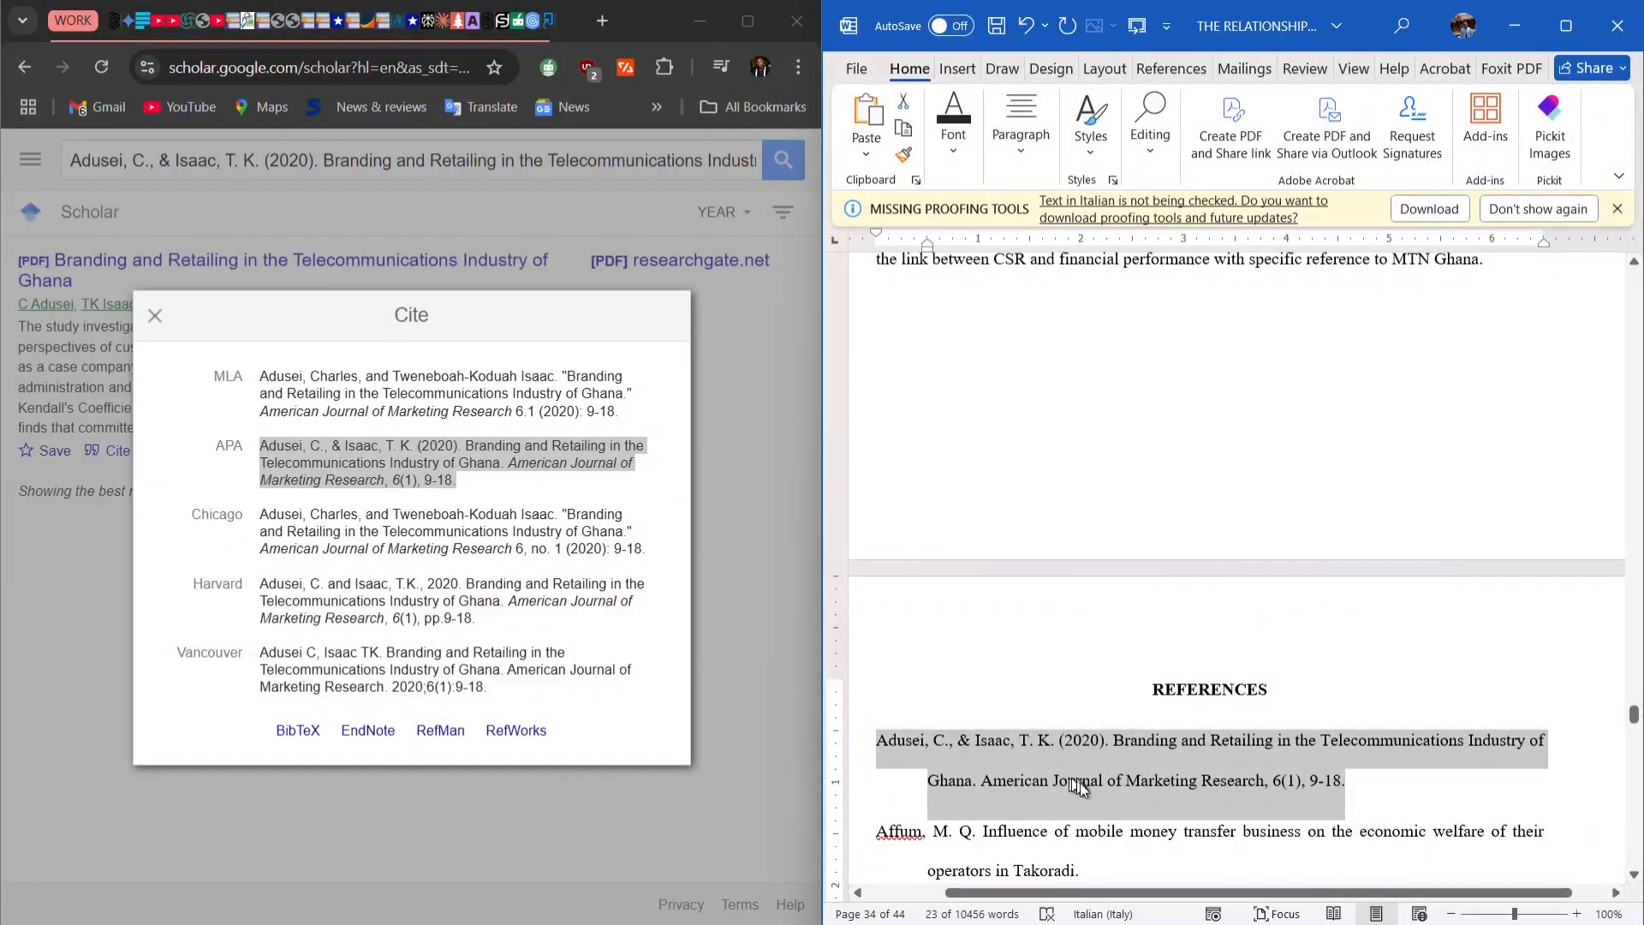
right_click(1081, 782)
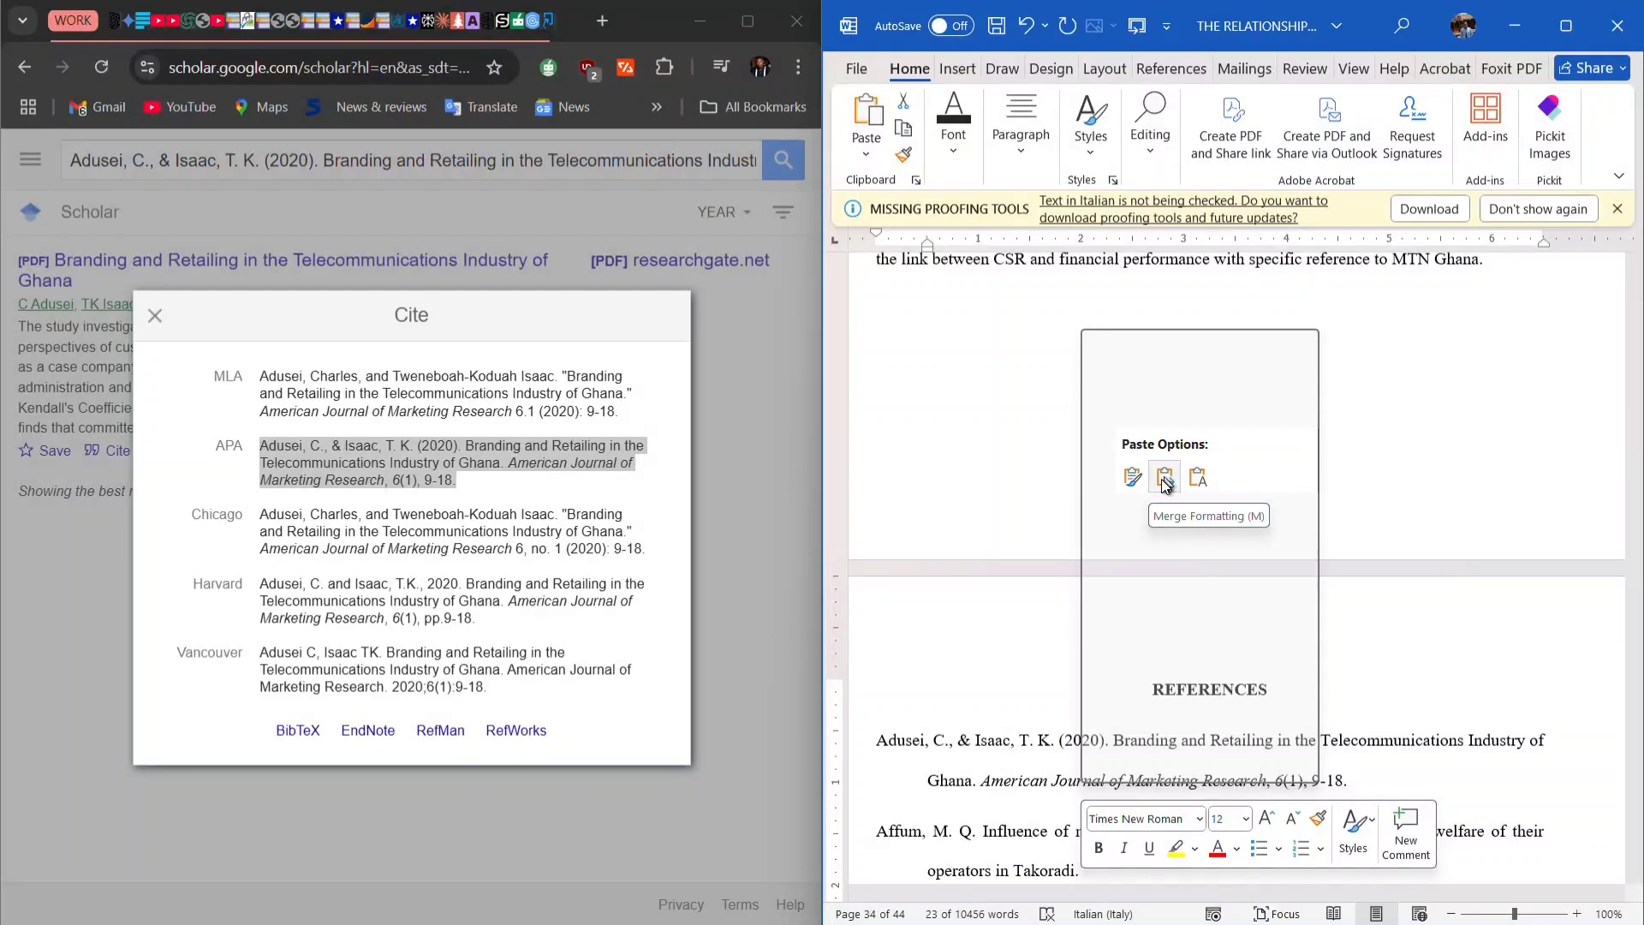
left_click(1165, 482)
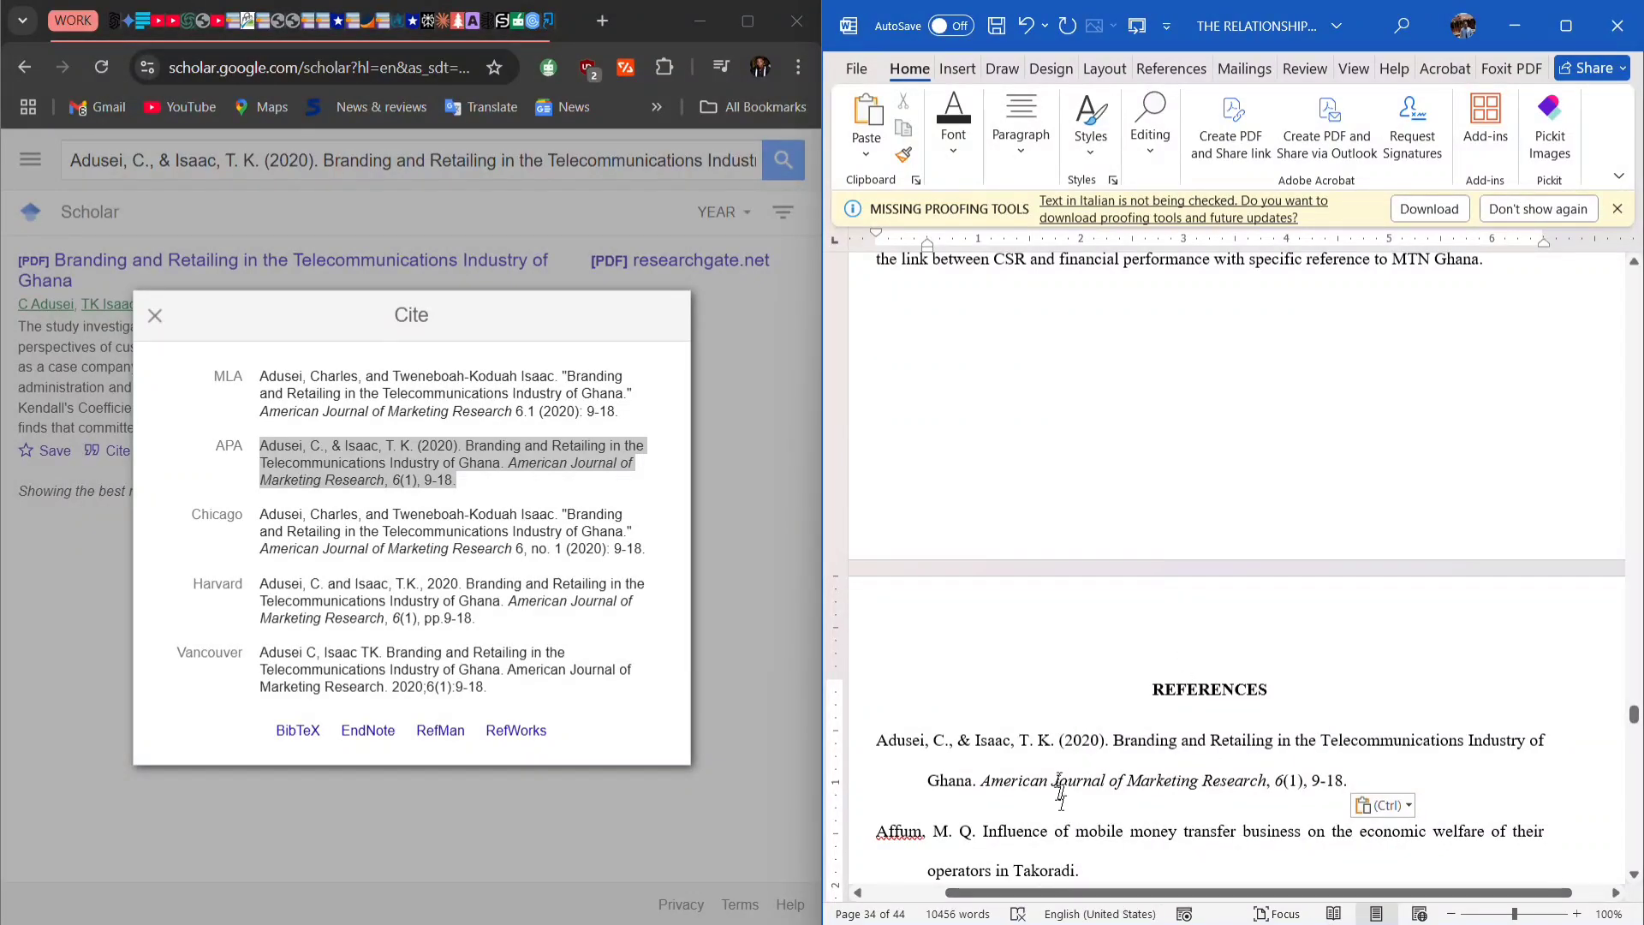
Copy the second reference, on mobile money transfer business in Takoradi, from Word and search Google Scholar for it.
scroll(1060, 788, "down", 5)
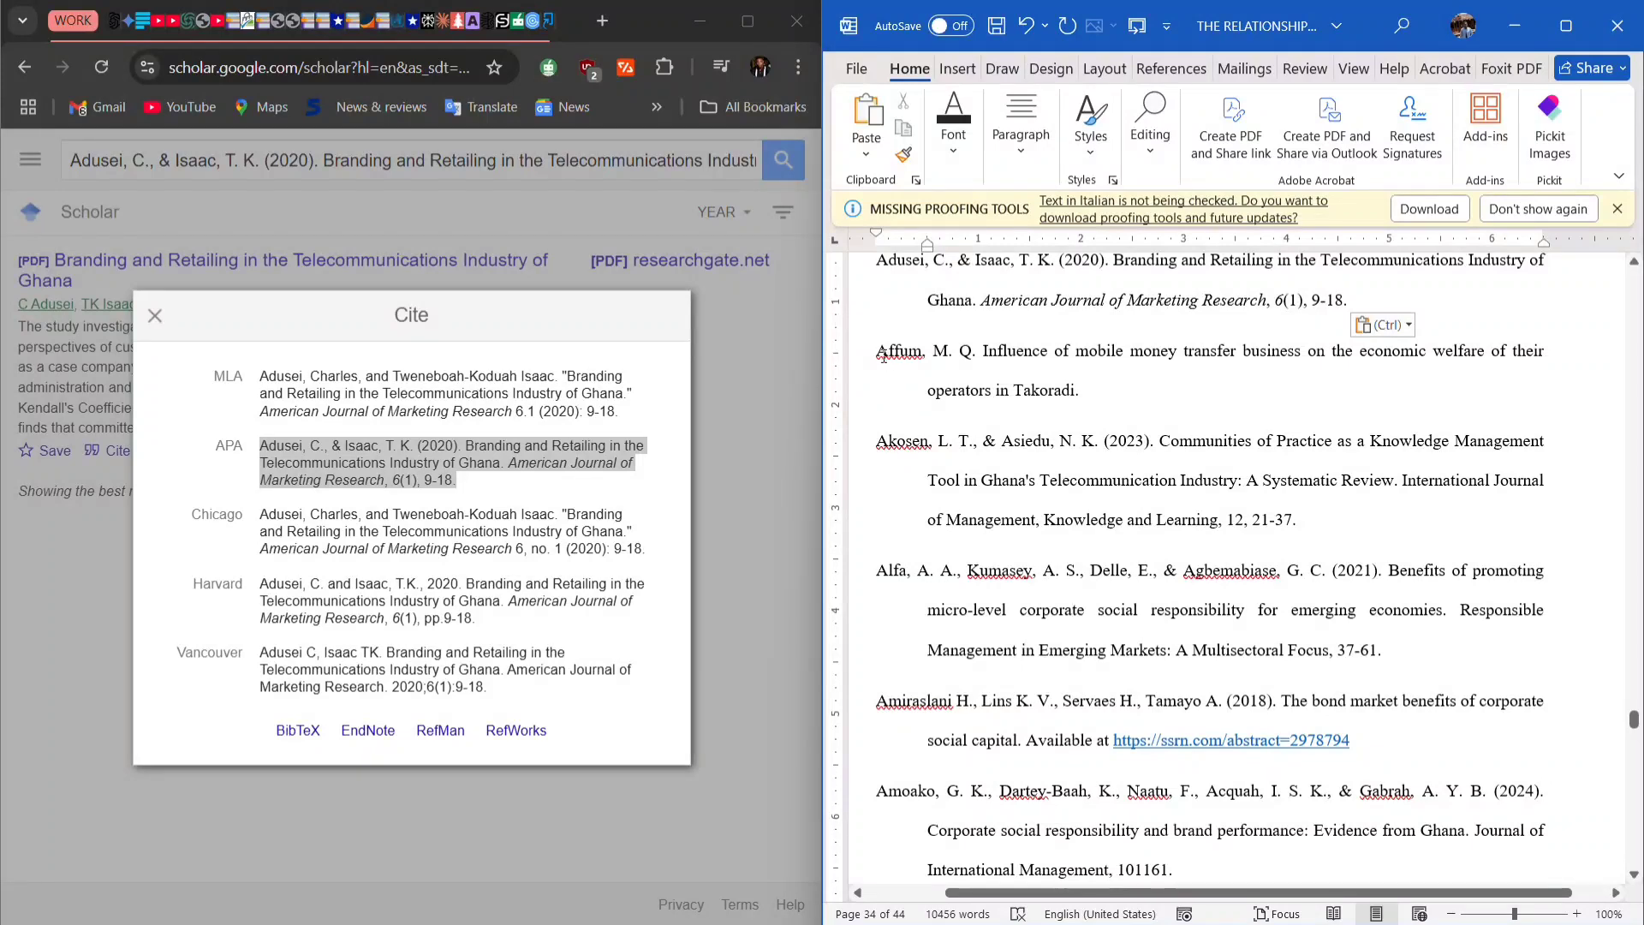
left_click_drag(881, 352, 1106, 389)
left_click_drag(1087, 394, 1081, 392)
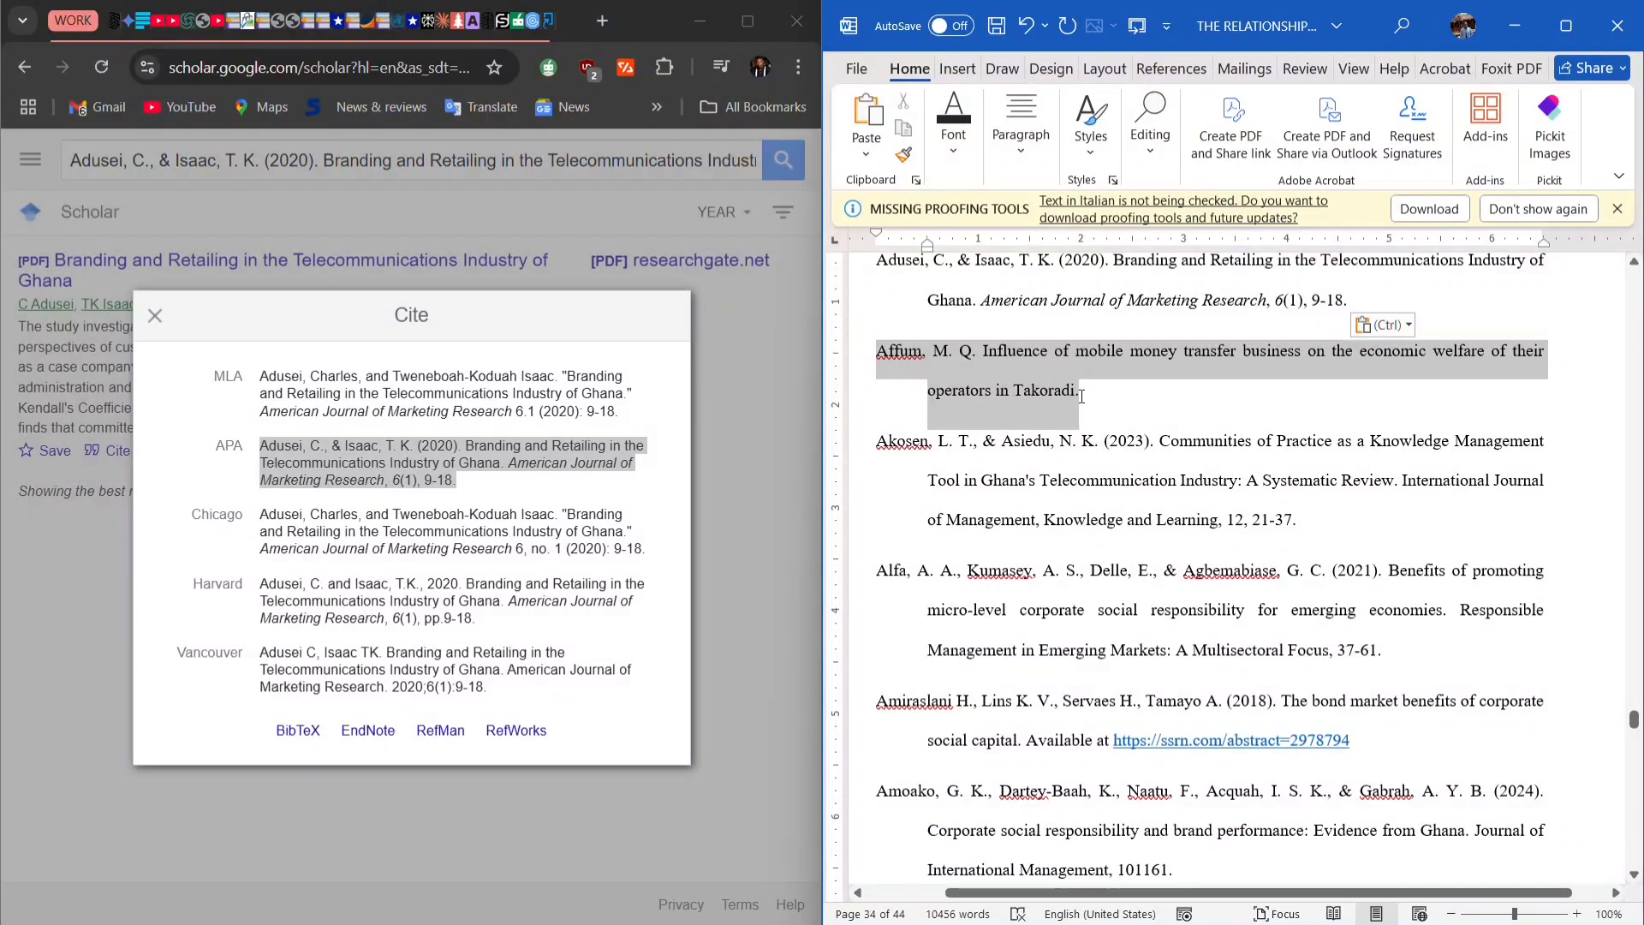
right_click(1013, 399)
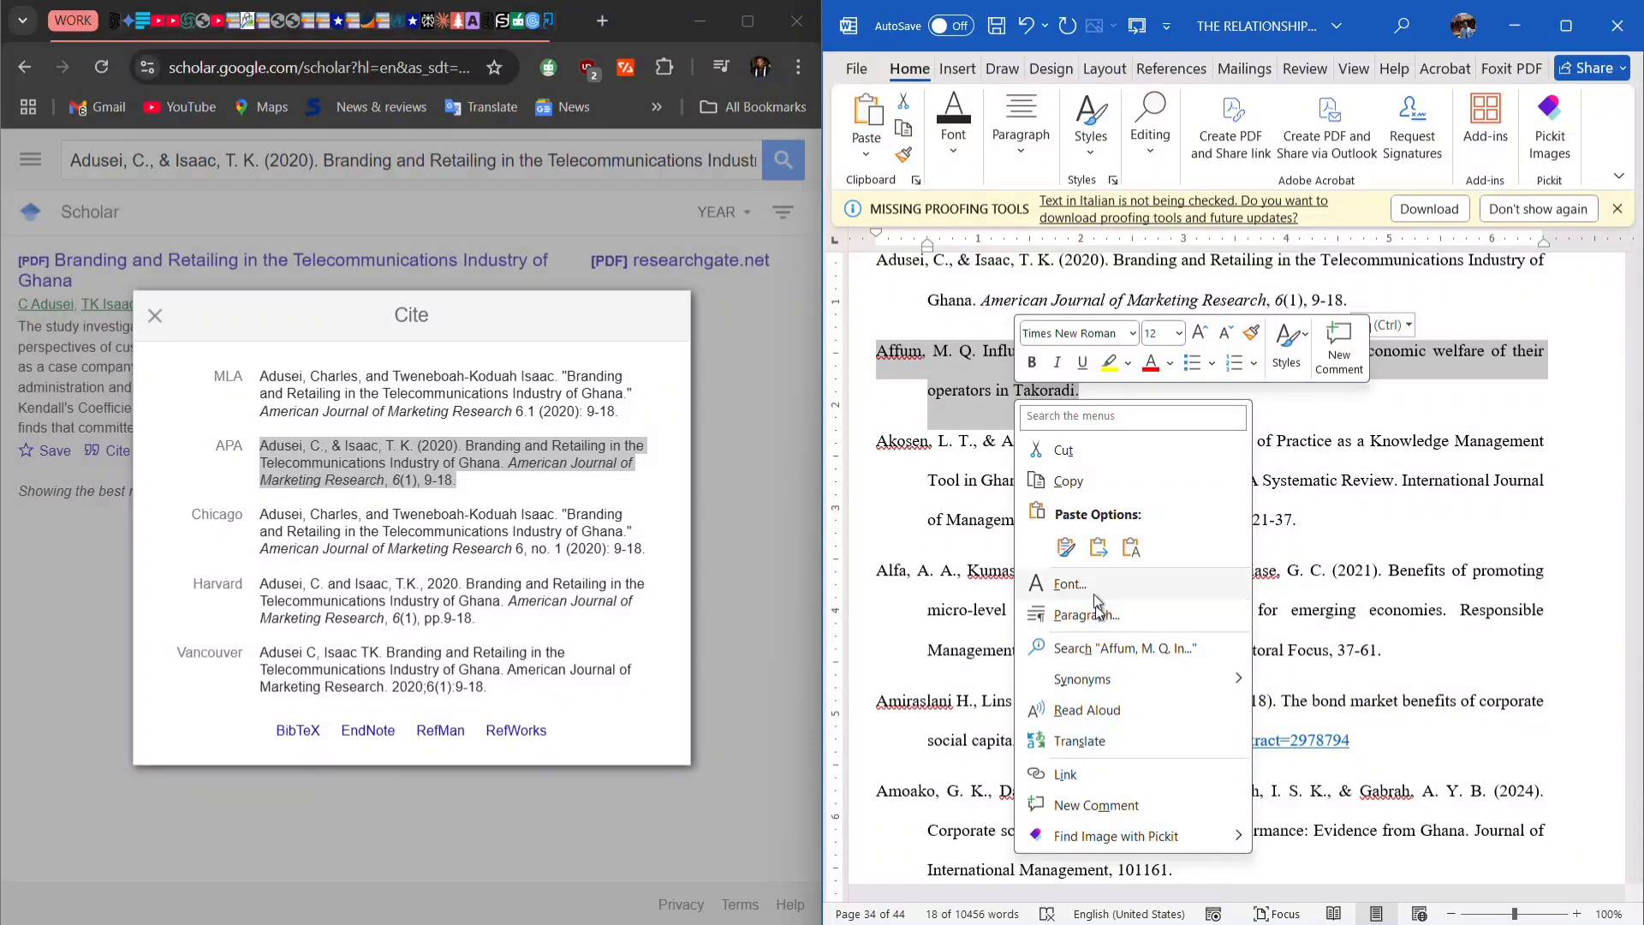
left_click(1082, 481)
left_click(707, 238)
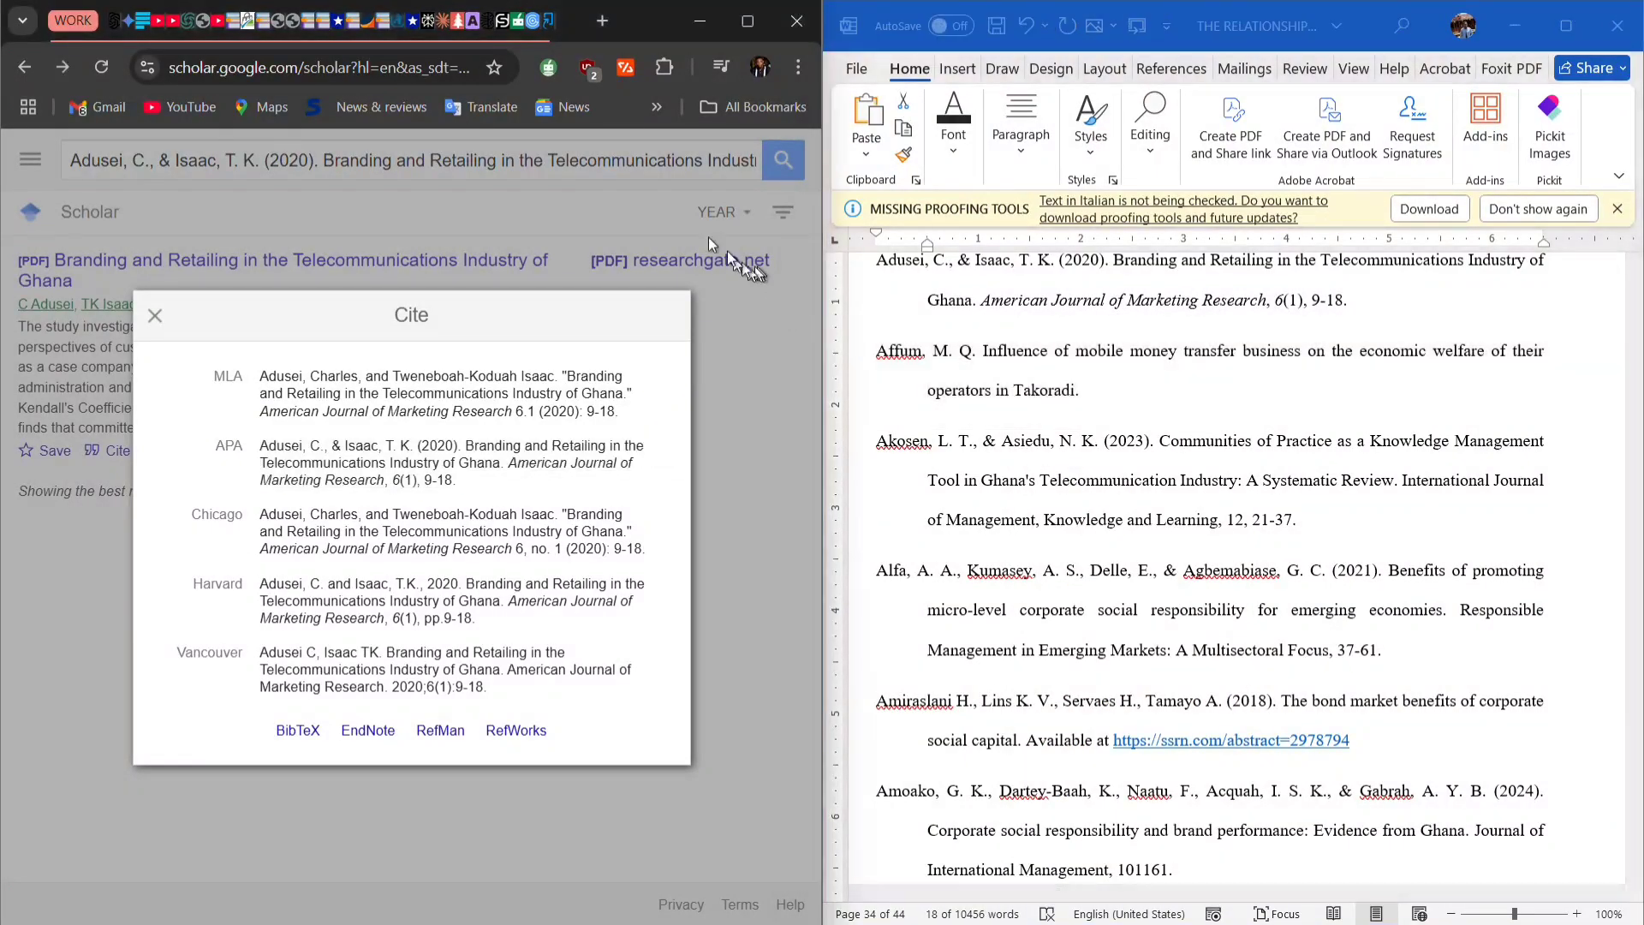
triple_click(665, 177)
right_click(665, 171)
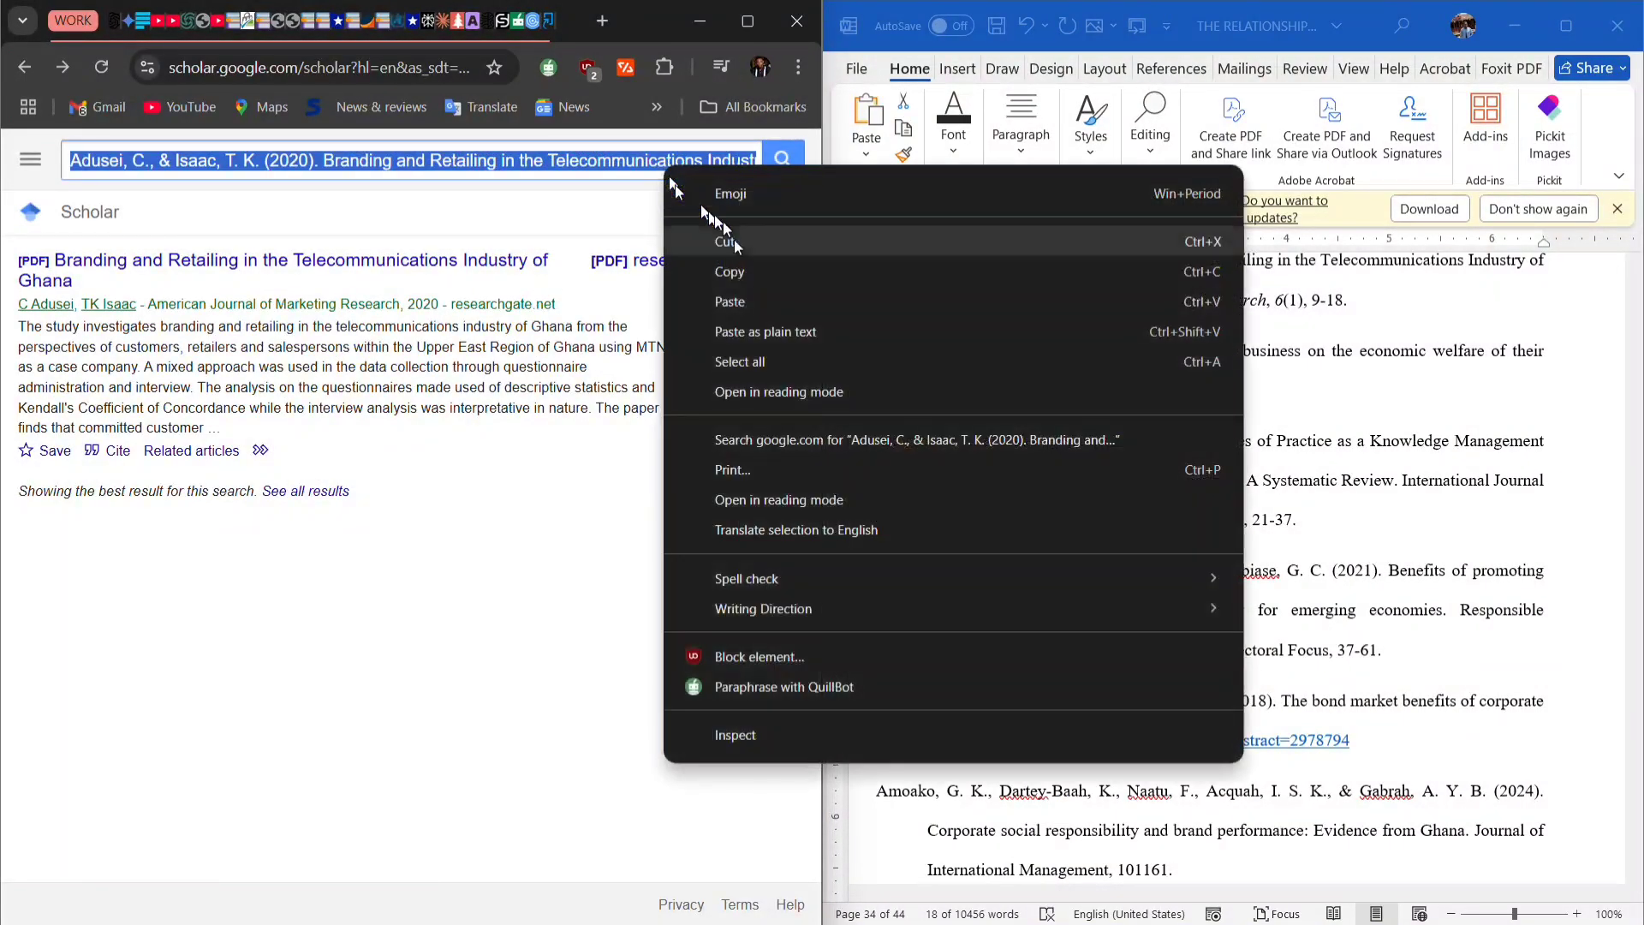
left_click(752, 292)
left_click(784, 167)
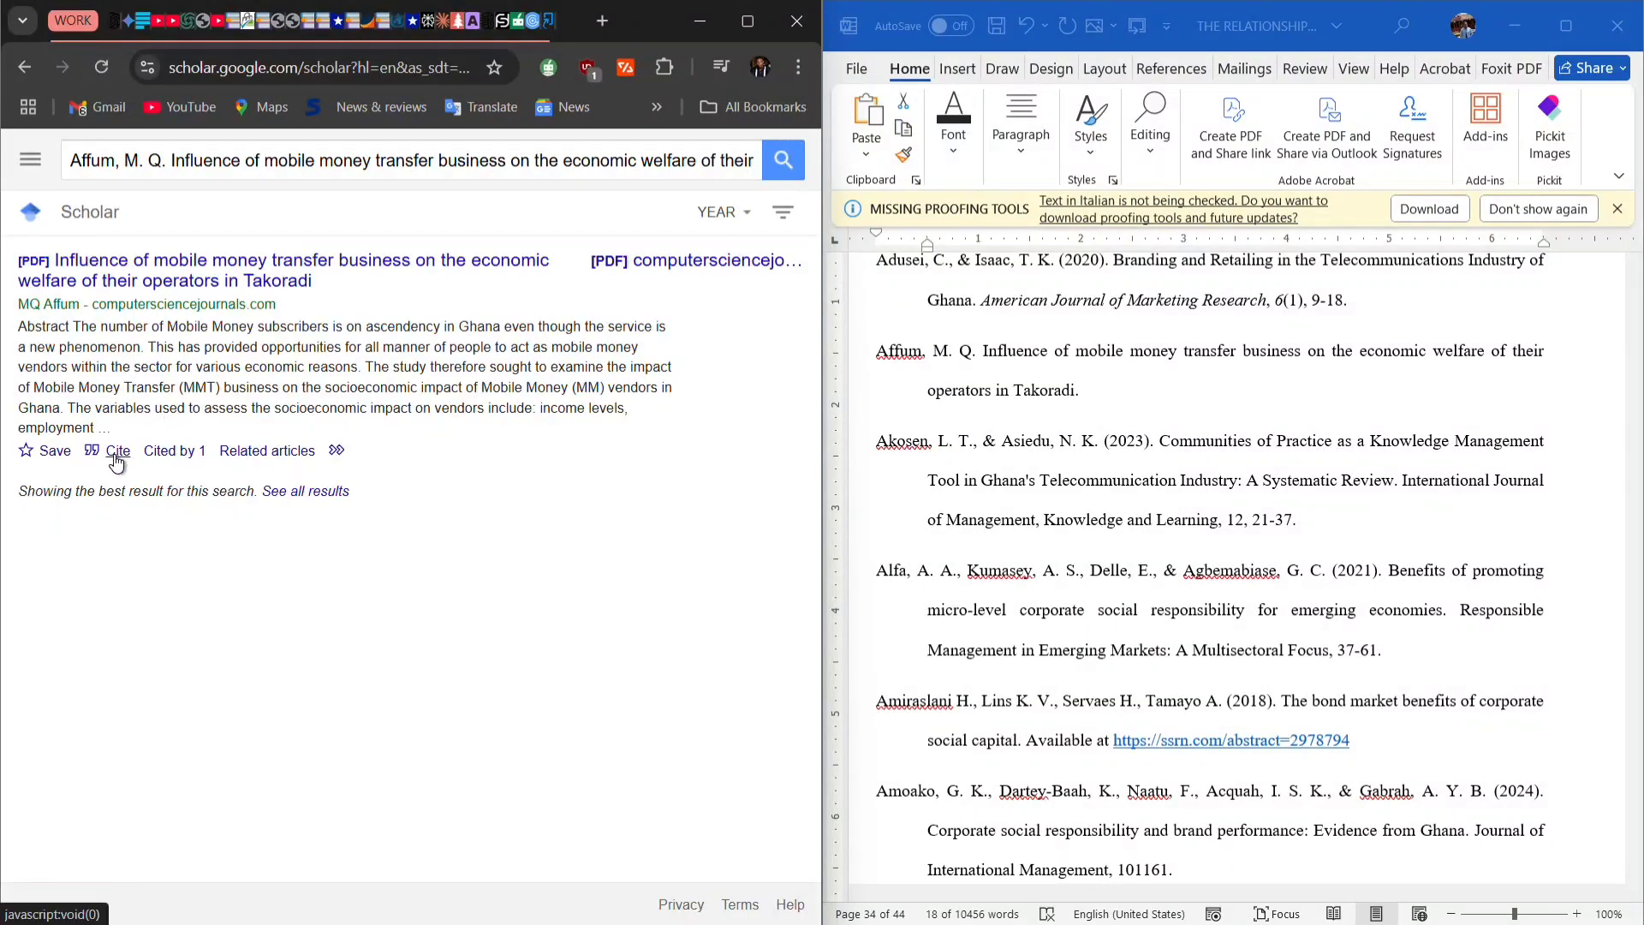
Copy the APA citation of the mobile money article and paste it over the second reference in Word with Merge Formatting.
left_click(114, 463)
left_click(316, 473)
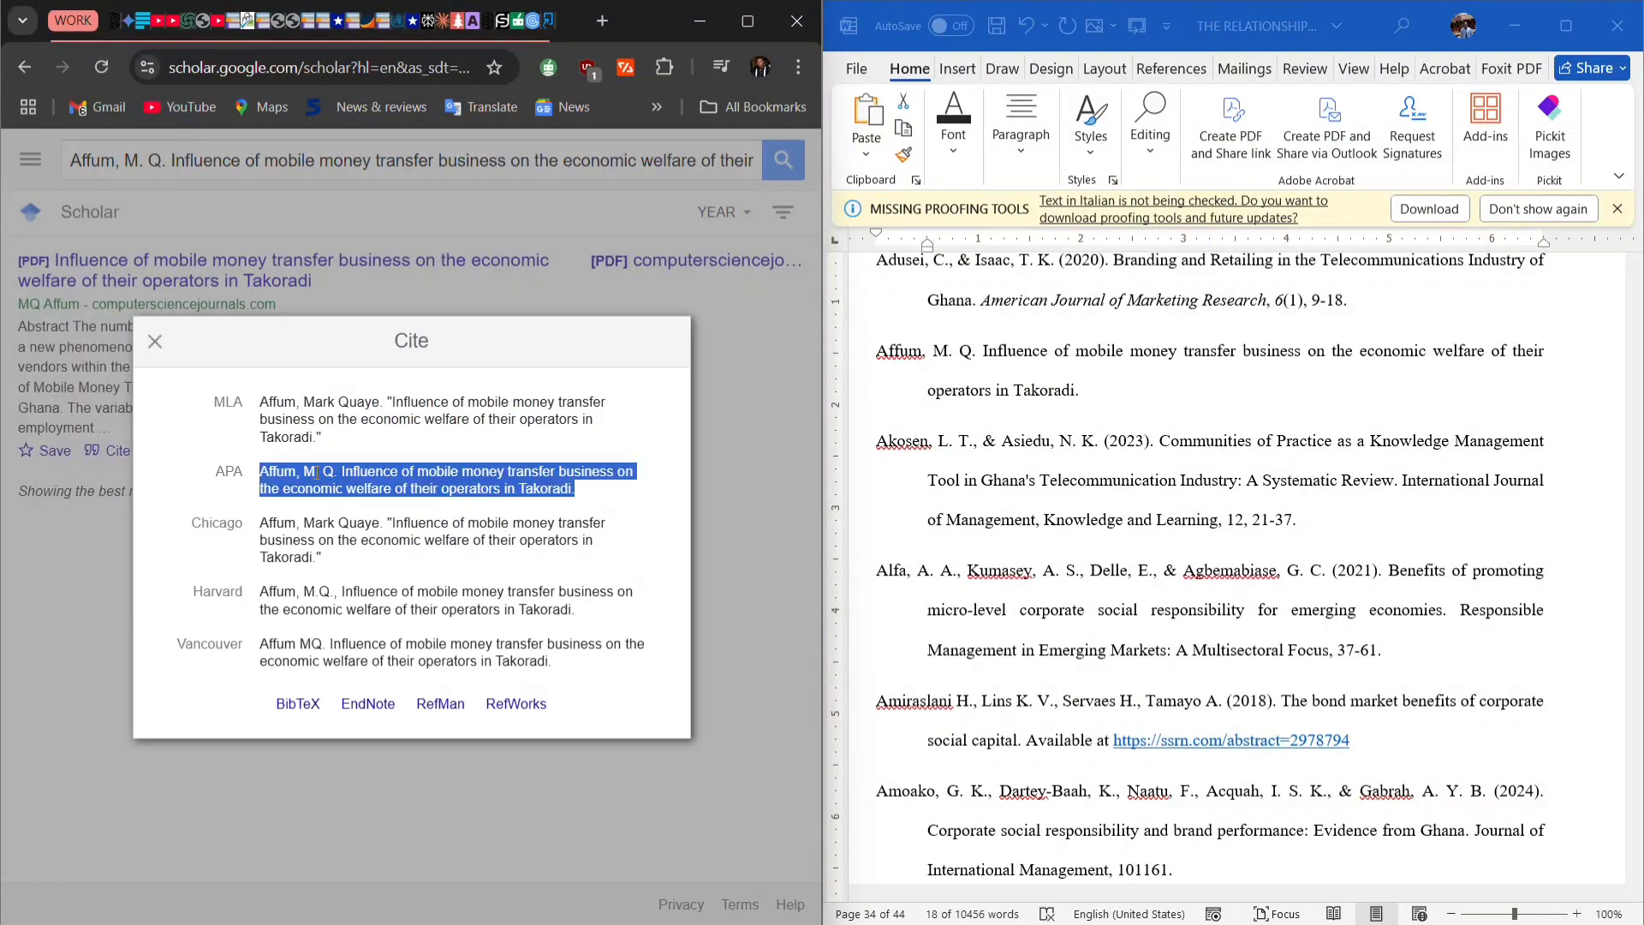
right_click(317, 473)
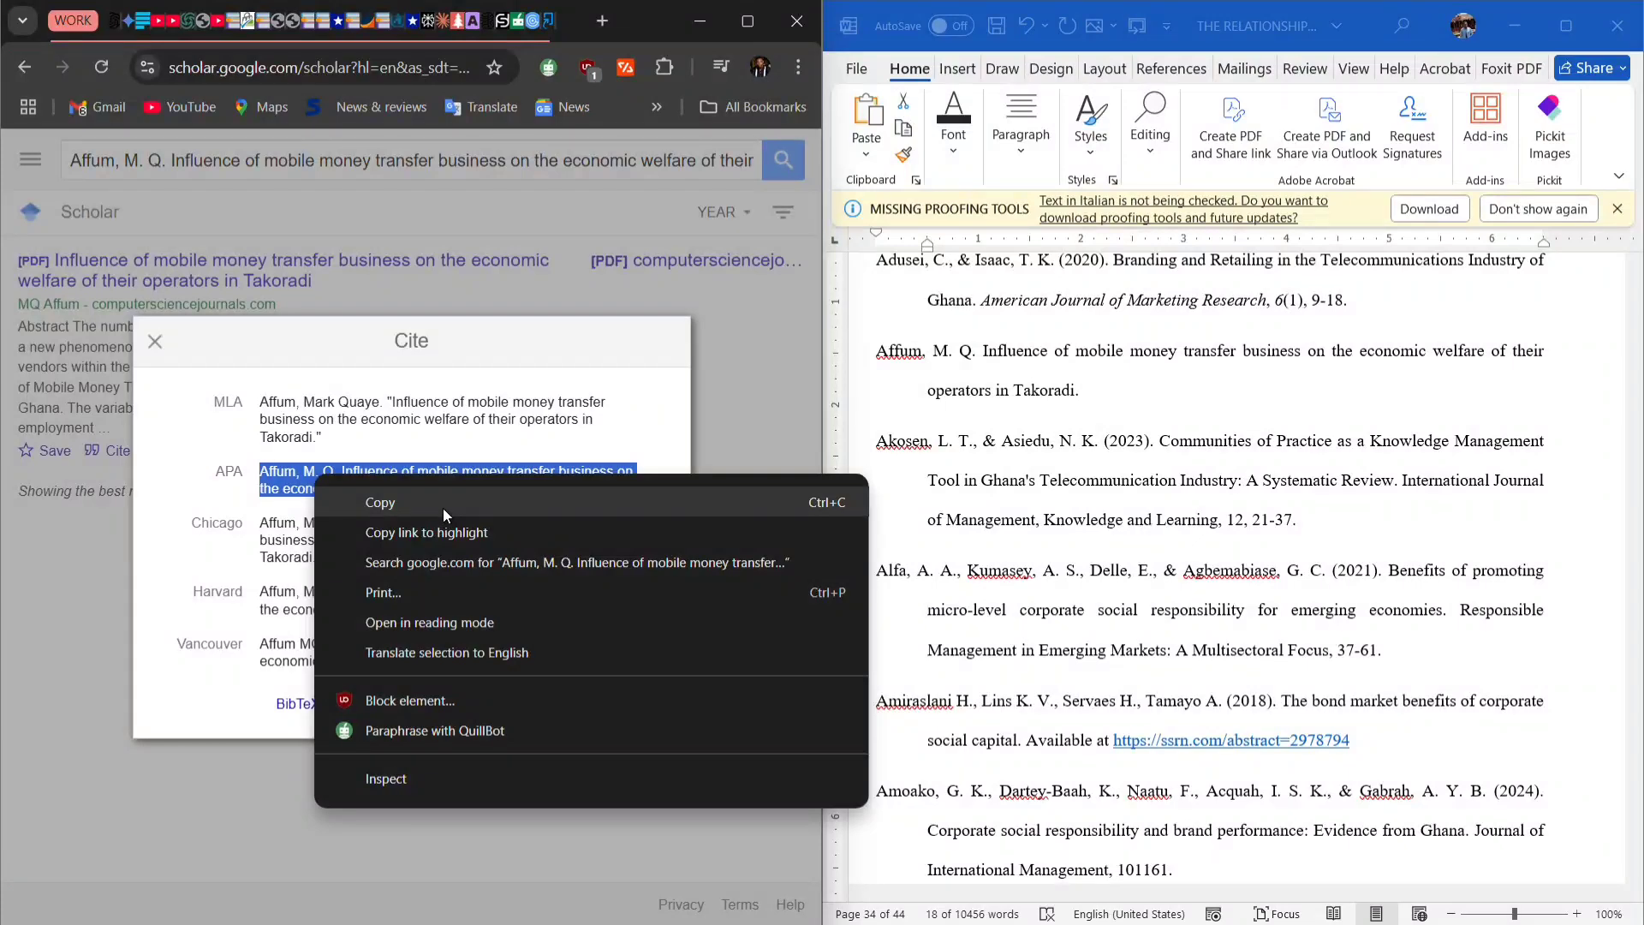
left_click(443, 507)
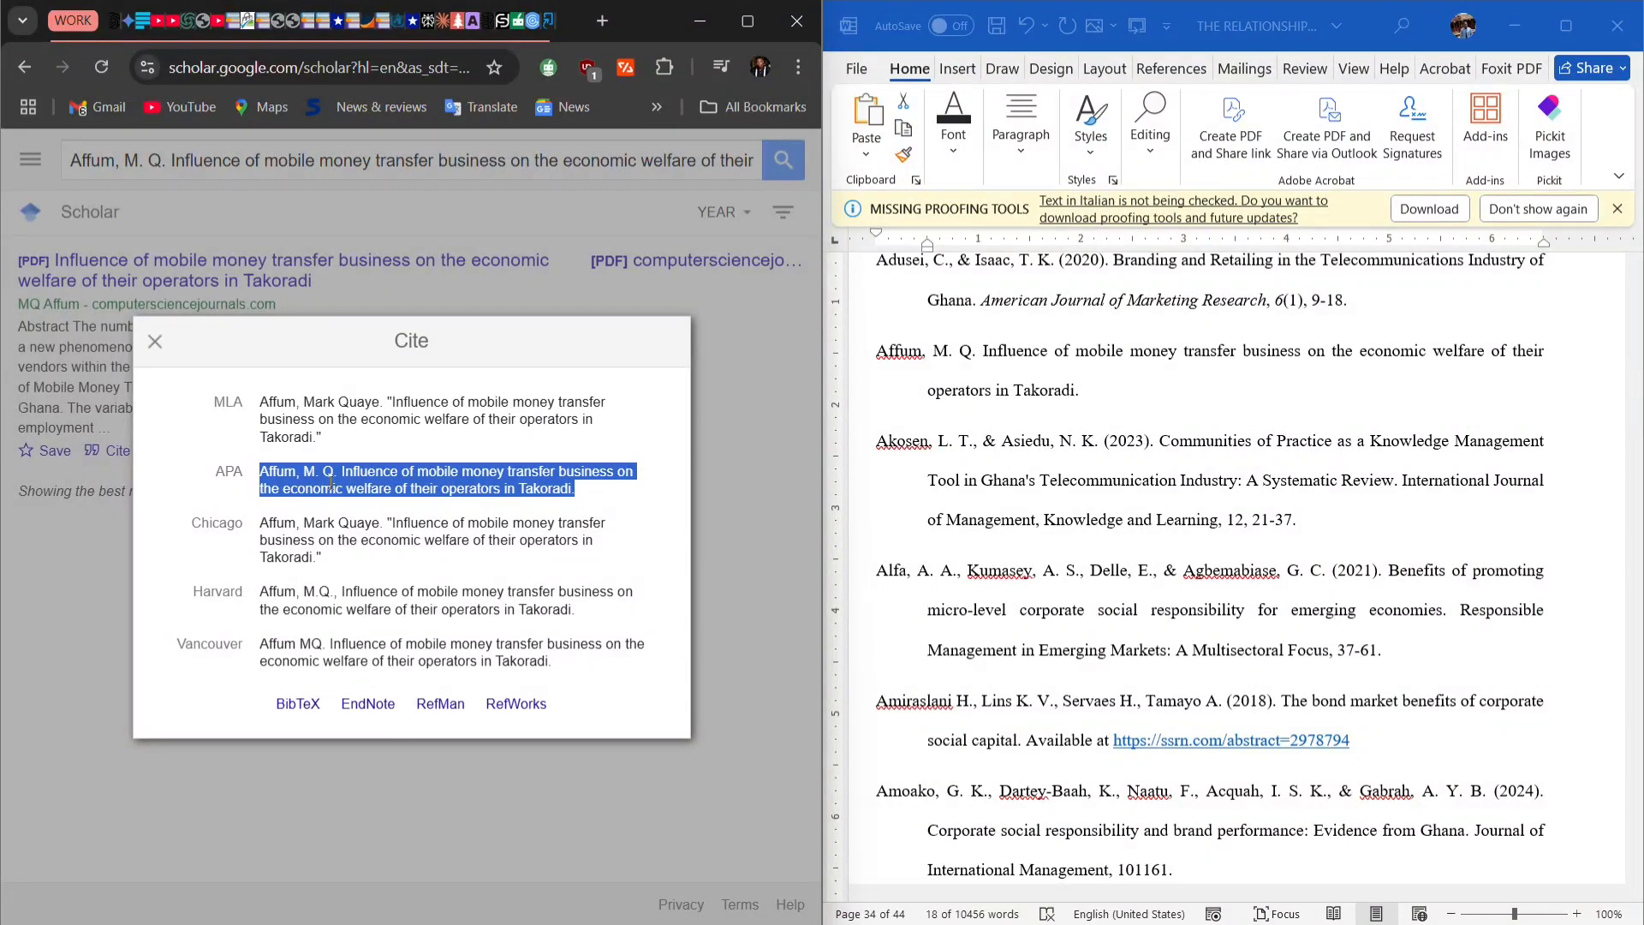
left_click(937, 506)
right_click(1024, 384)
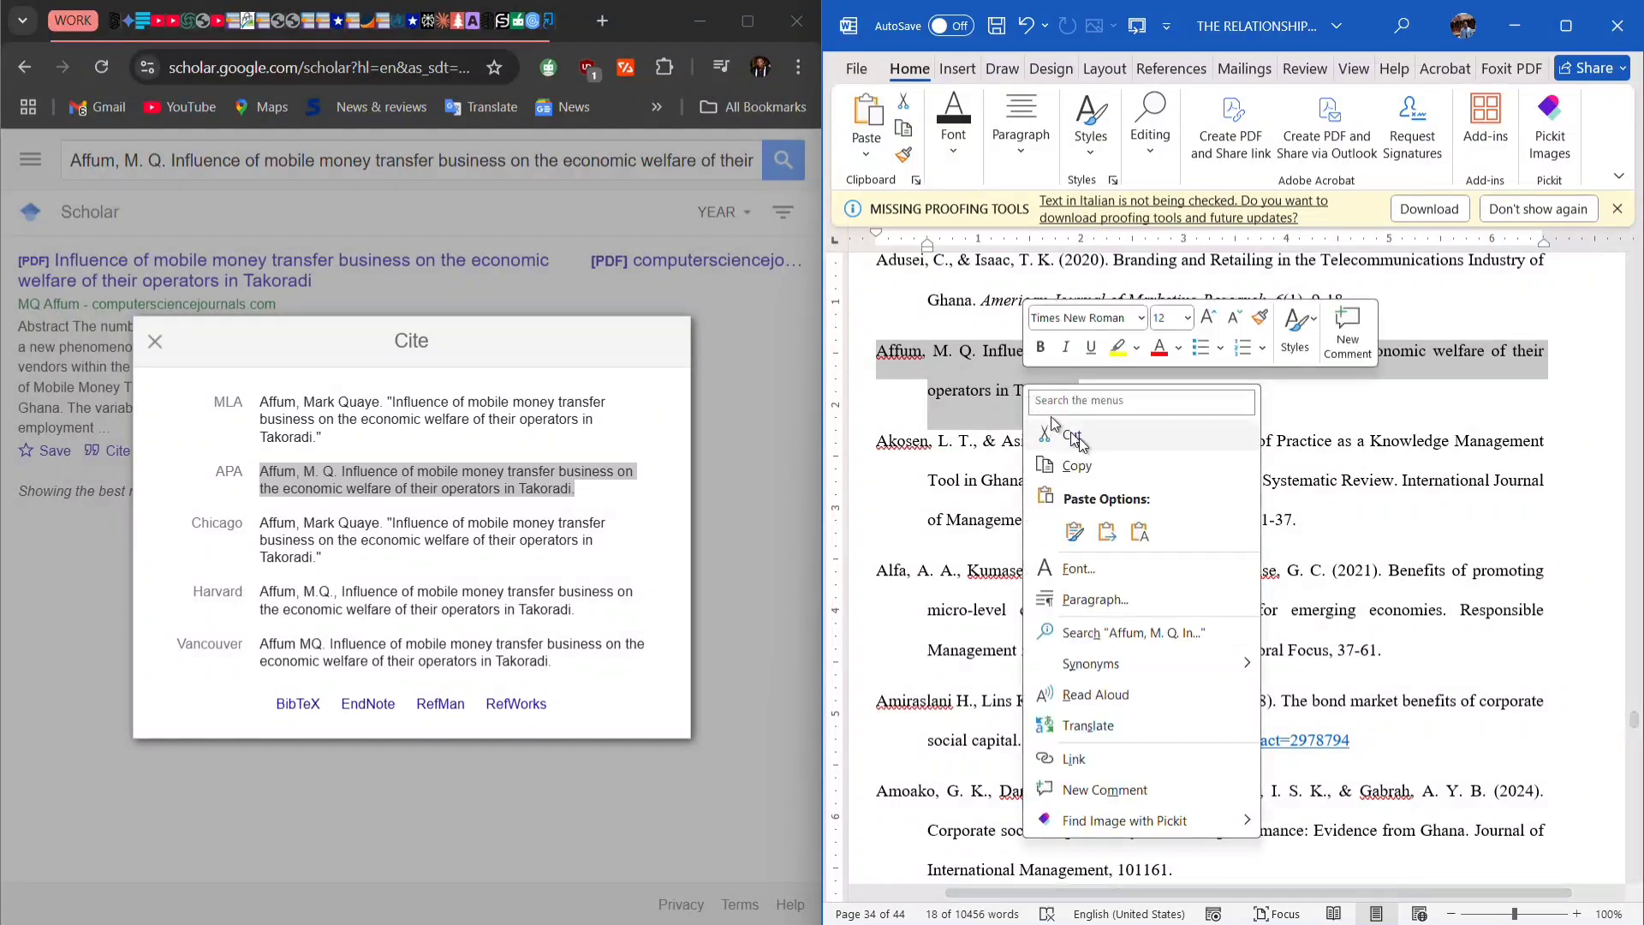
left_click(1108, 530)
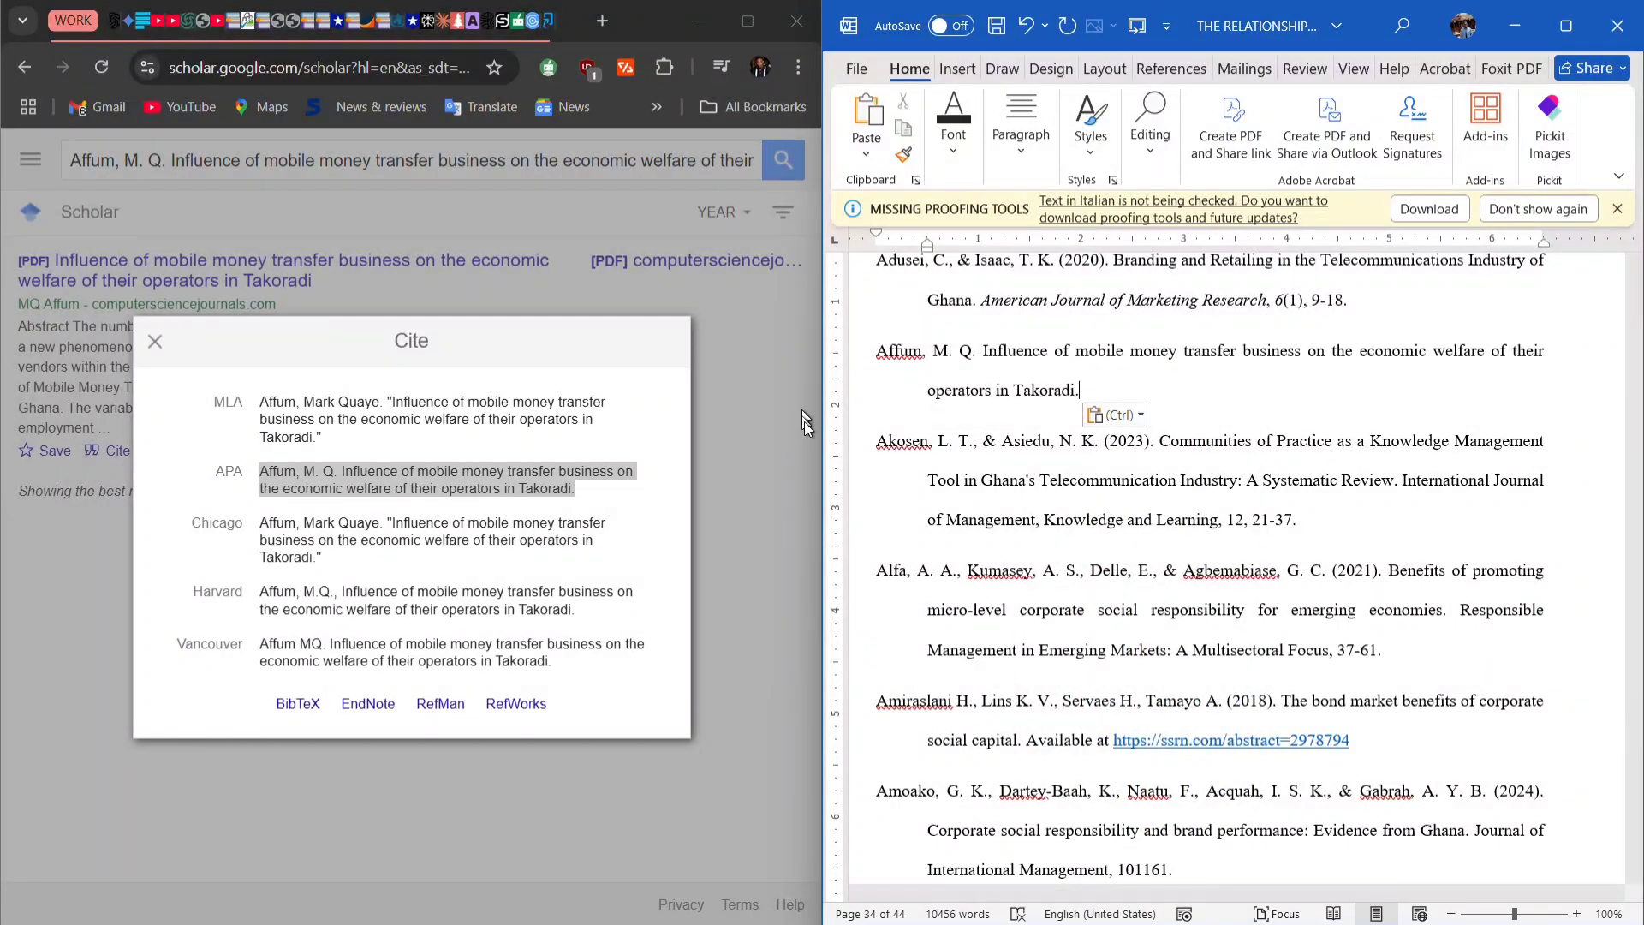
Copy the third reference, on Communities of Practice in Ghana's telecommunication industry, from Word and search Google Scholar for it.
left_click_drag(869, 450, 1310, 524)
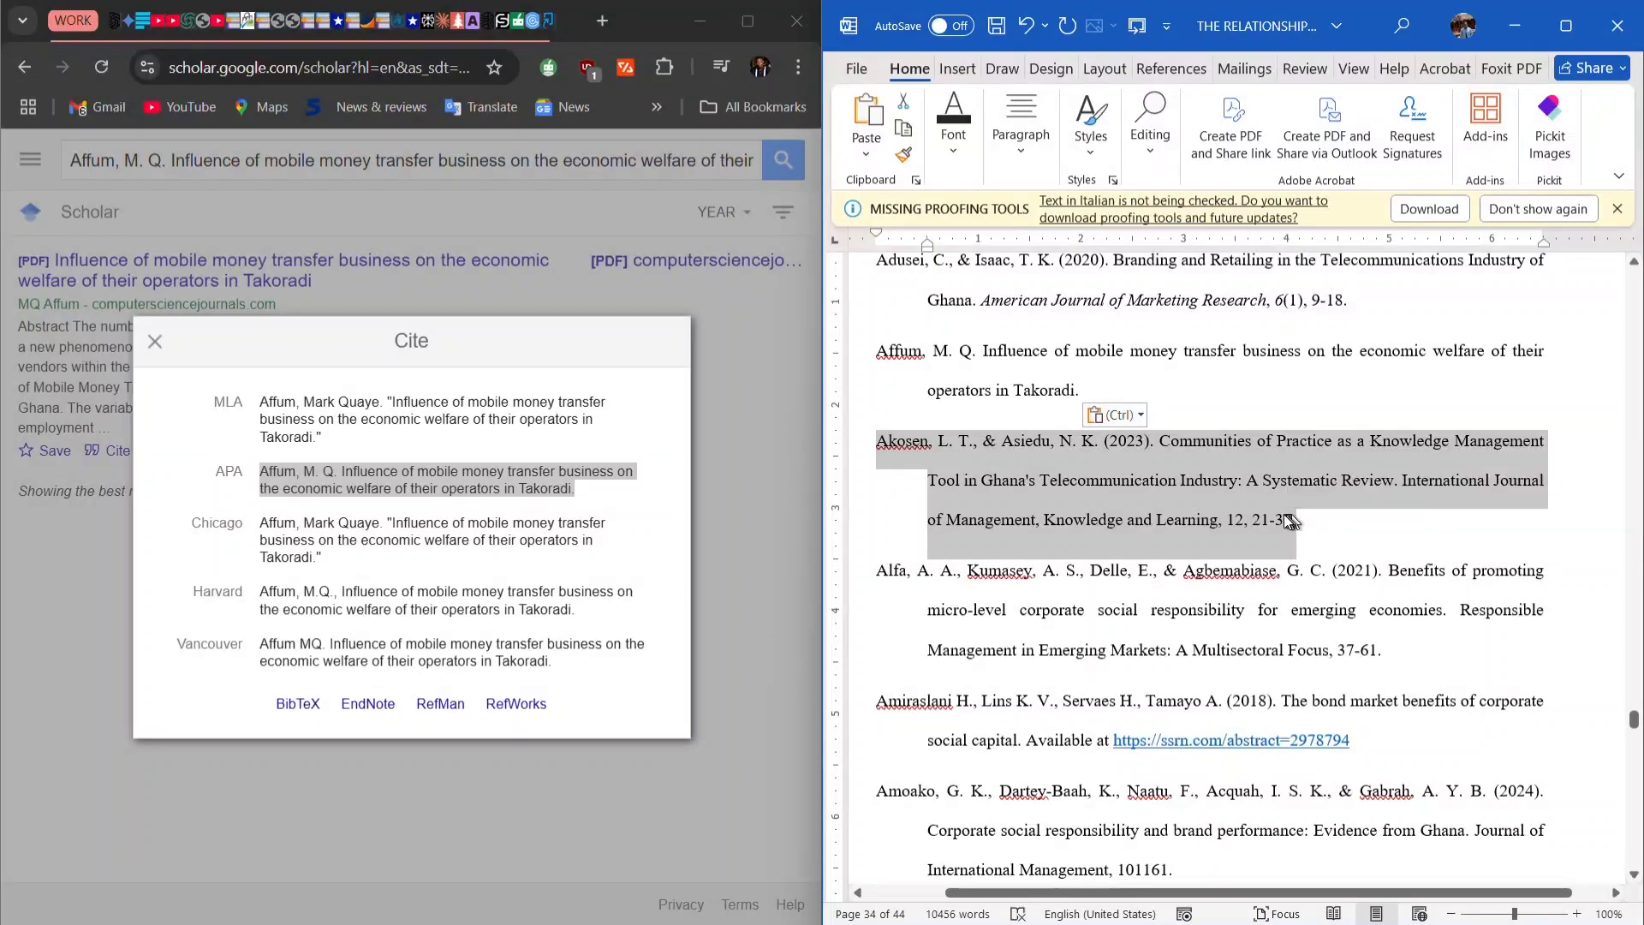
right_click(1305, 524)
left_click(1342, 147)
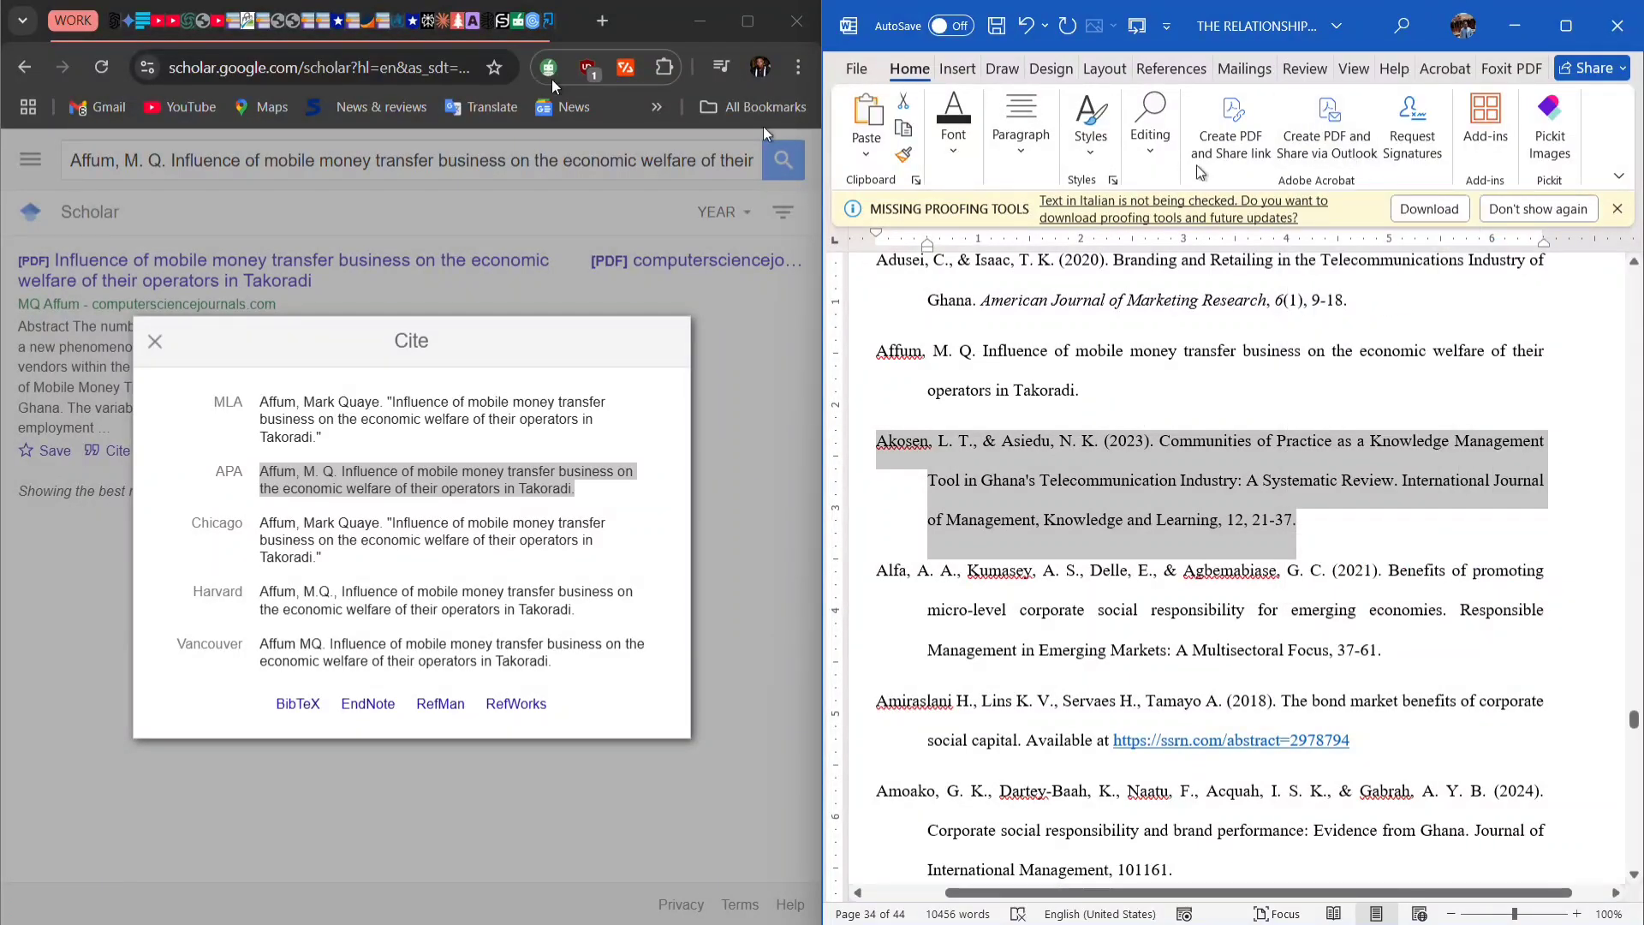
left_click(330, 224)
left_click(381, 162)
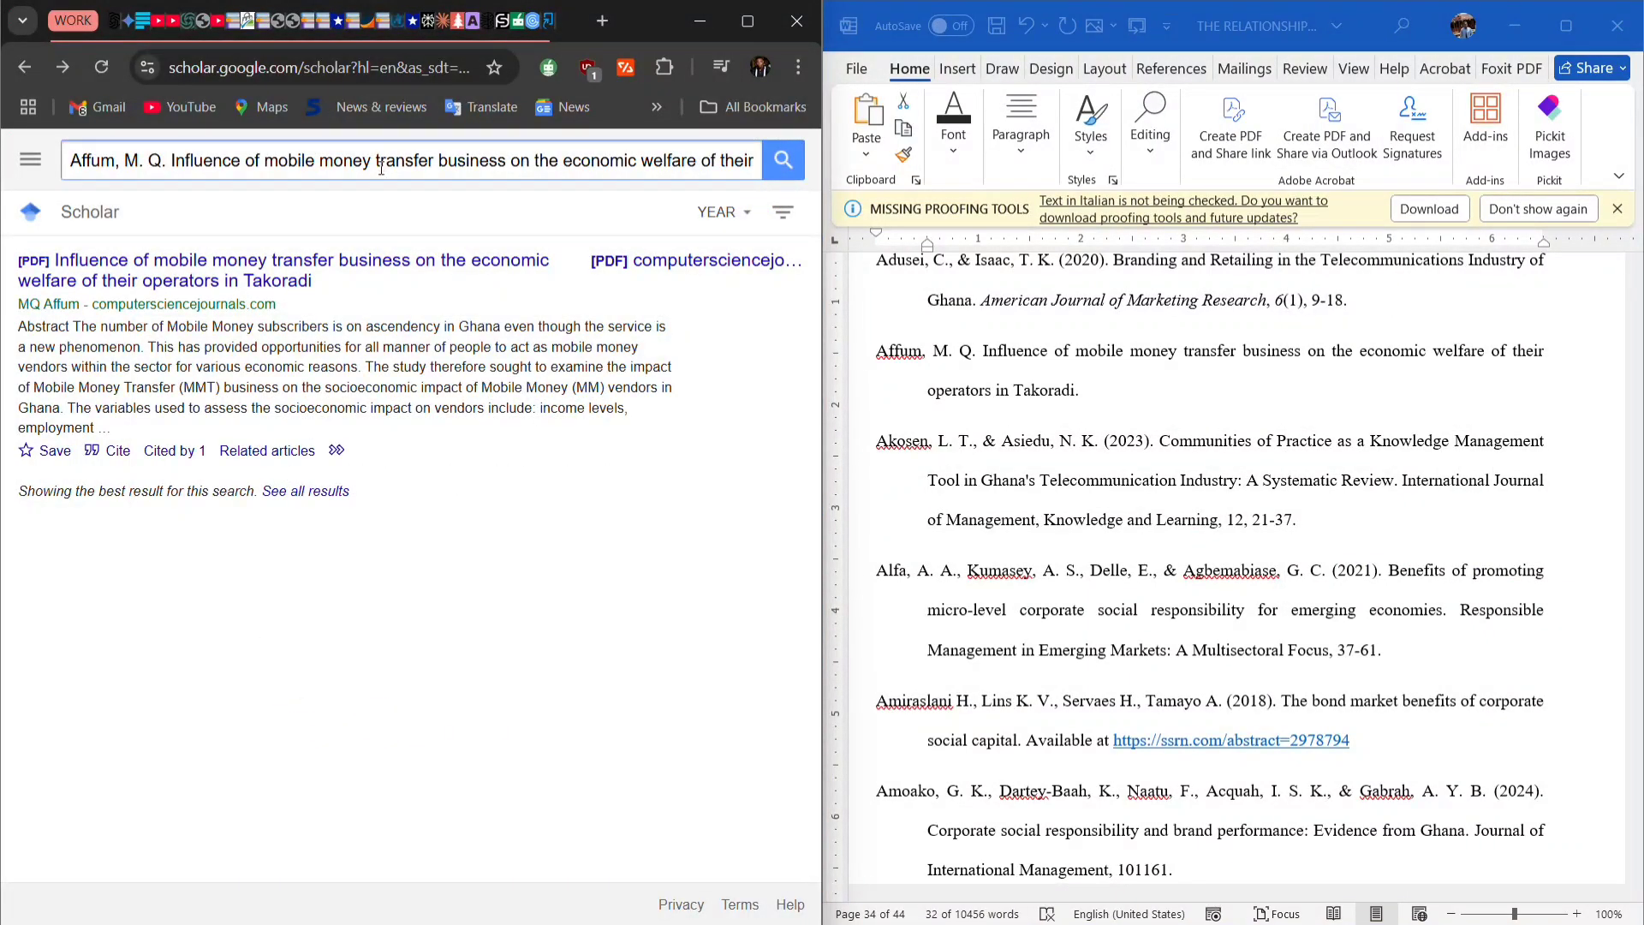
key("ctrl+a")
right_click(414, 161)
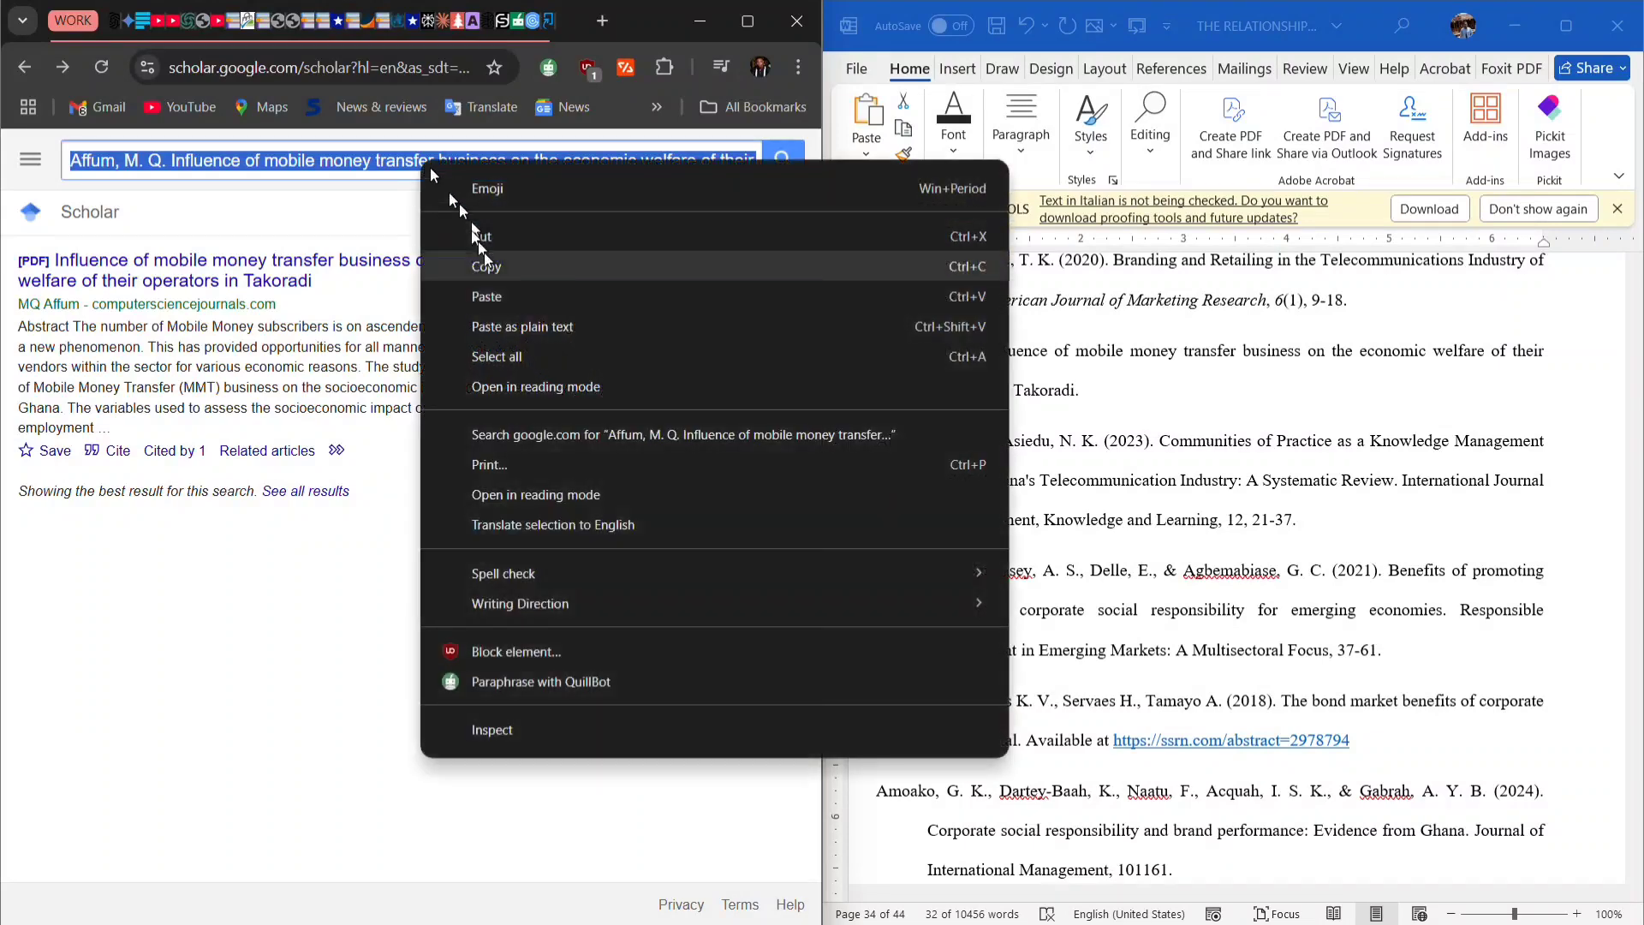
left_click(479, 293)
left_click(784, 167)
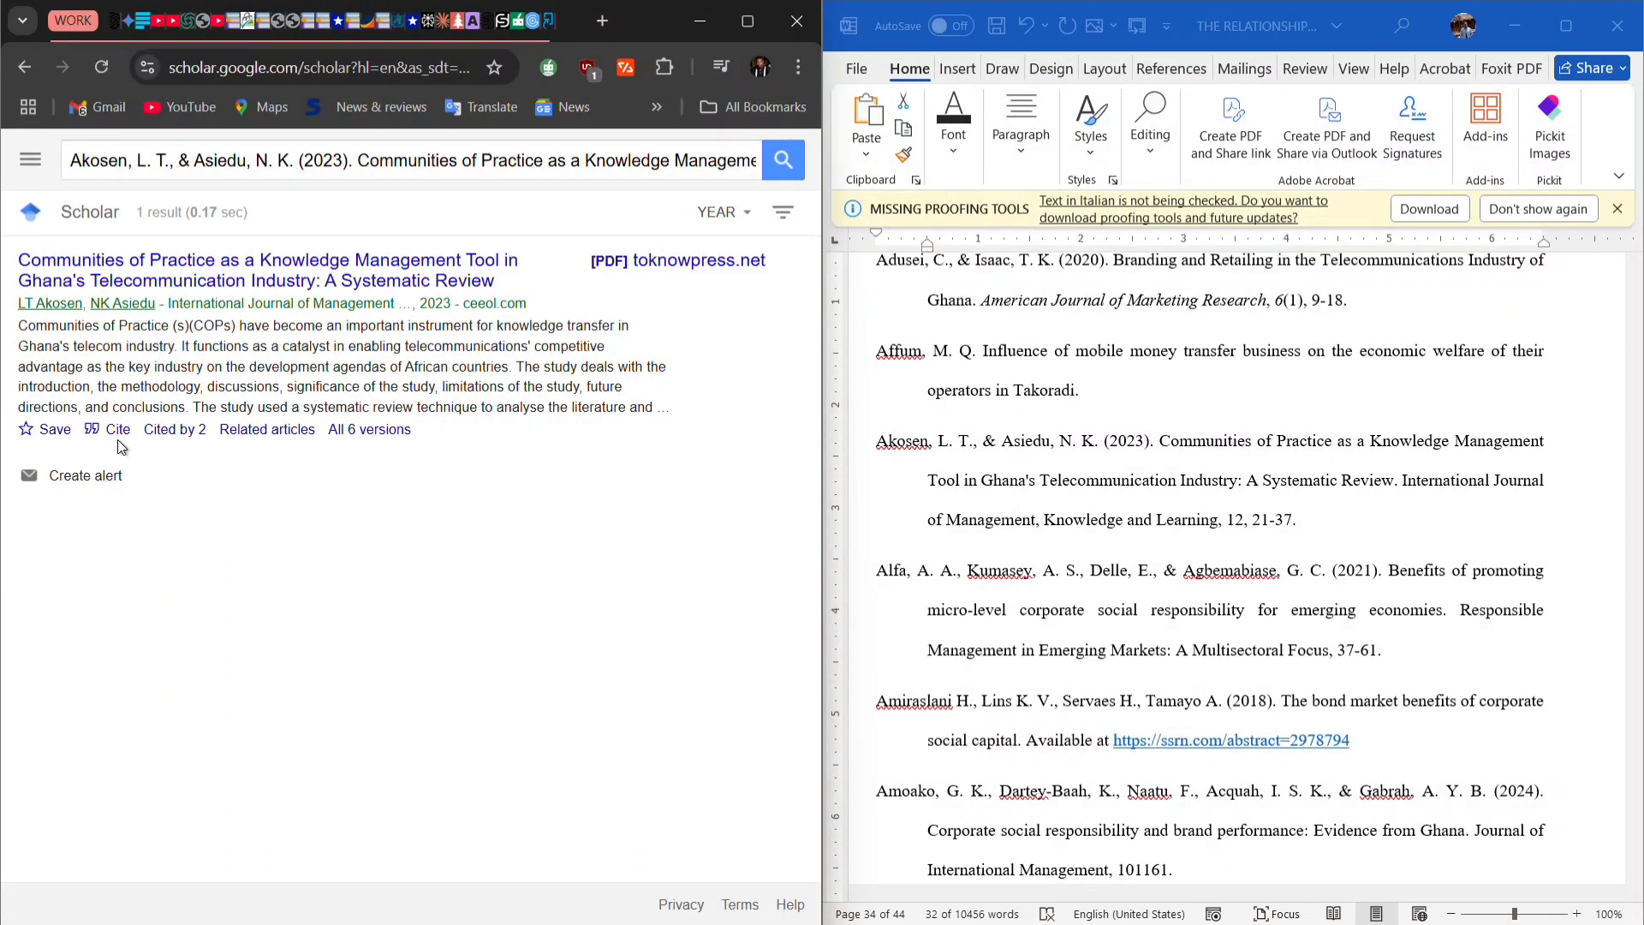
Show the citation formats of the Communities of Practice article and copy its APA citation.
left_click(119, 429)
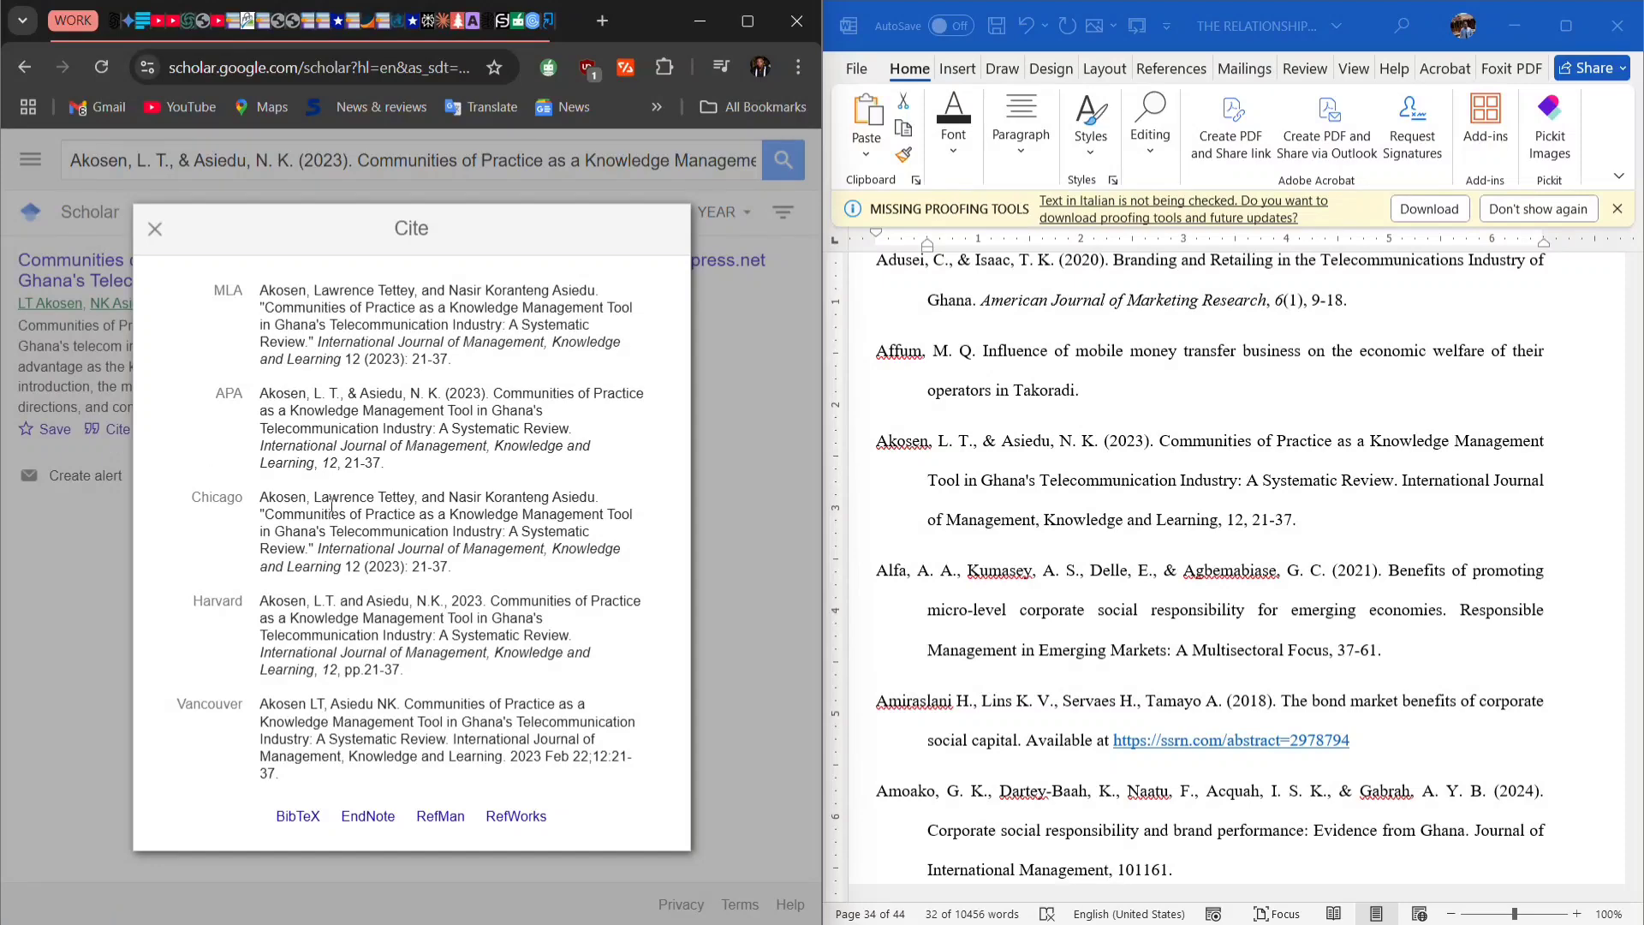
triple_click(318, 431)
right_click(317, 431)
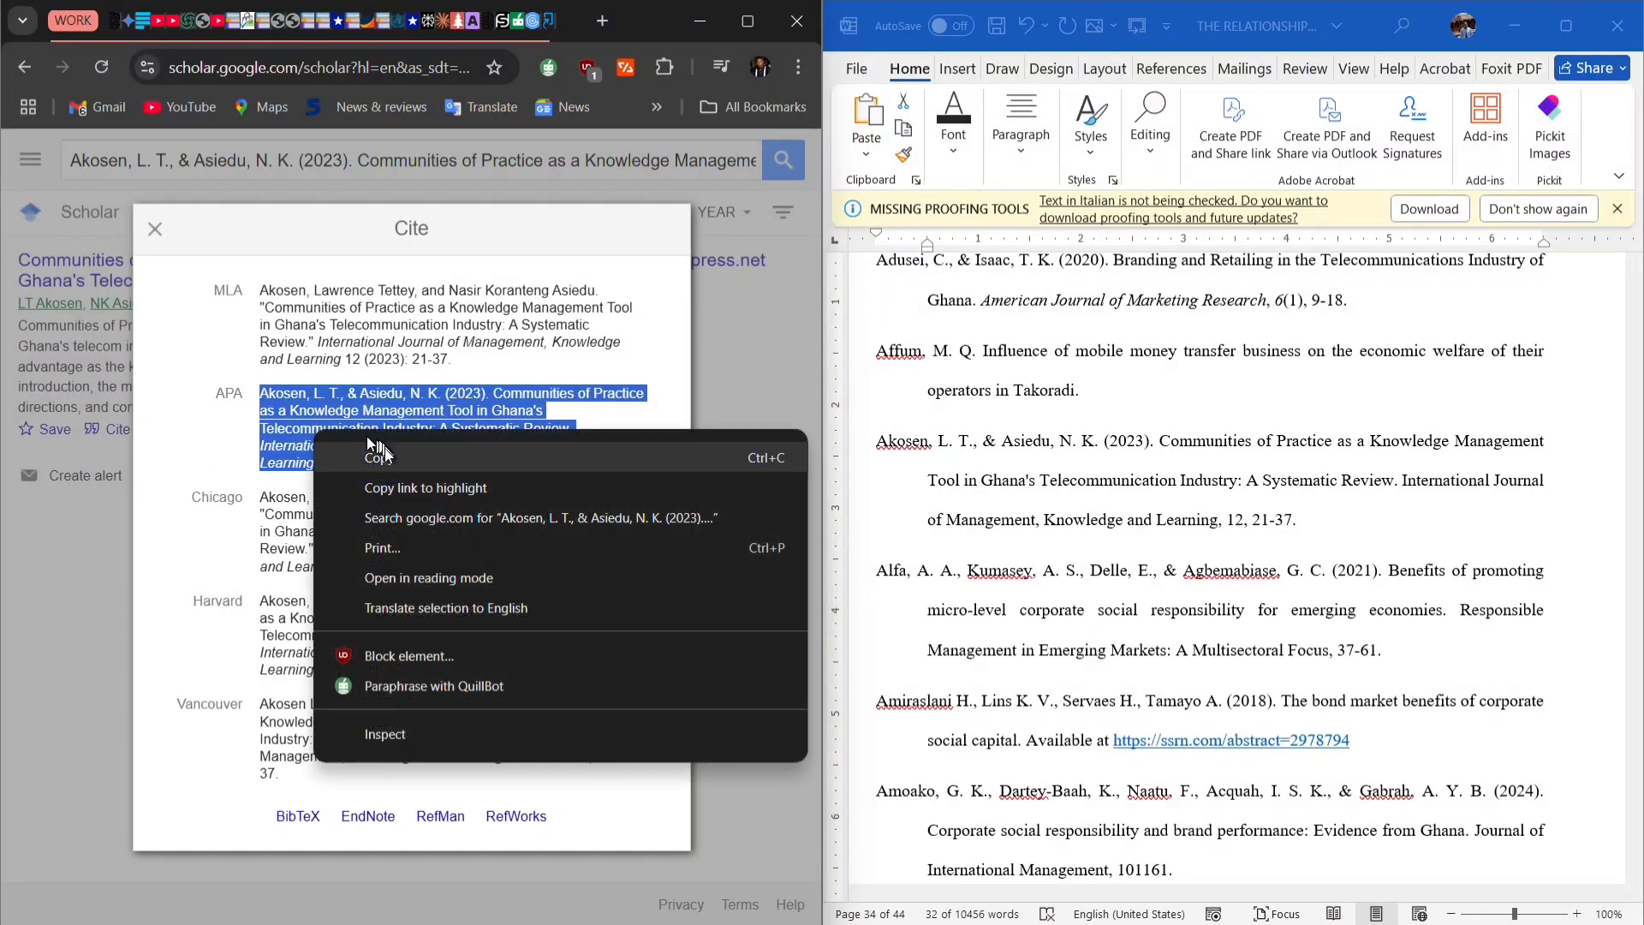
left_click(385, 447)
Replace the third reference in Word with the copied APA citation using Merge Formatting, and check its italic journal name.
triple_click(1098, 486)
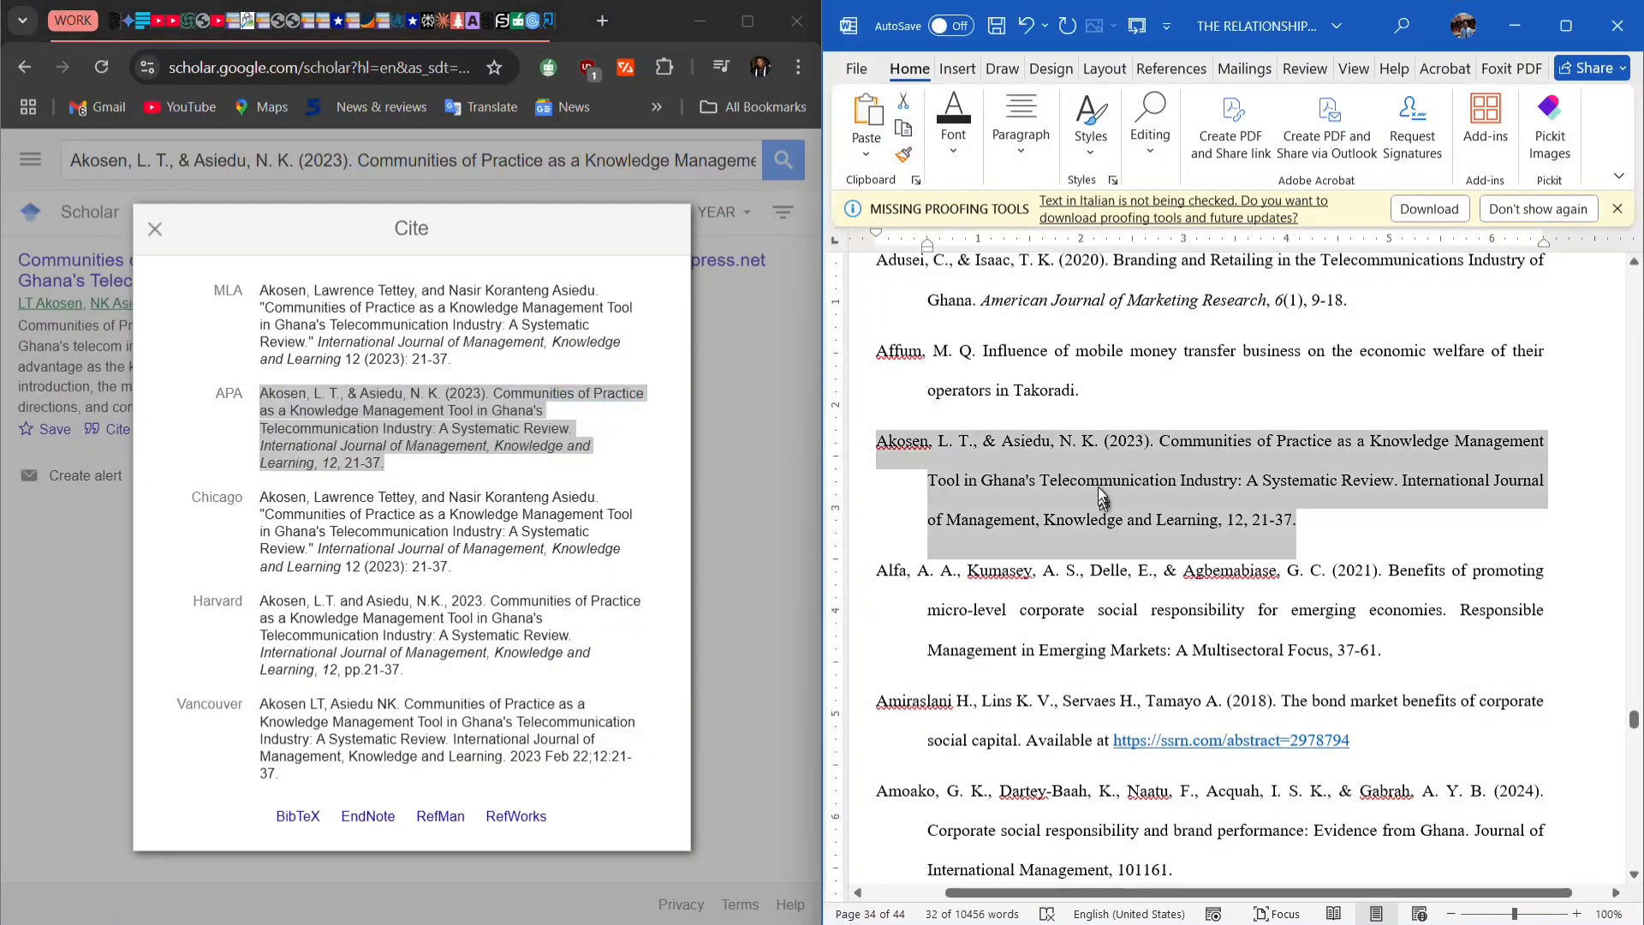
right_click(1098, 481)
left_click(1213, 175)
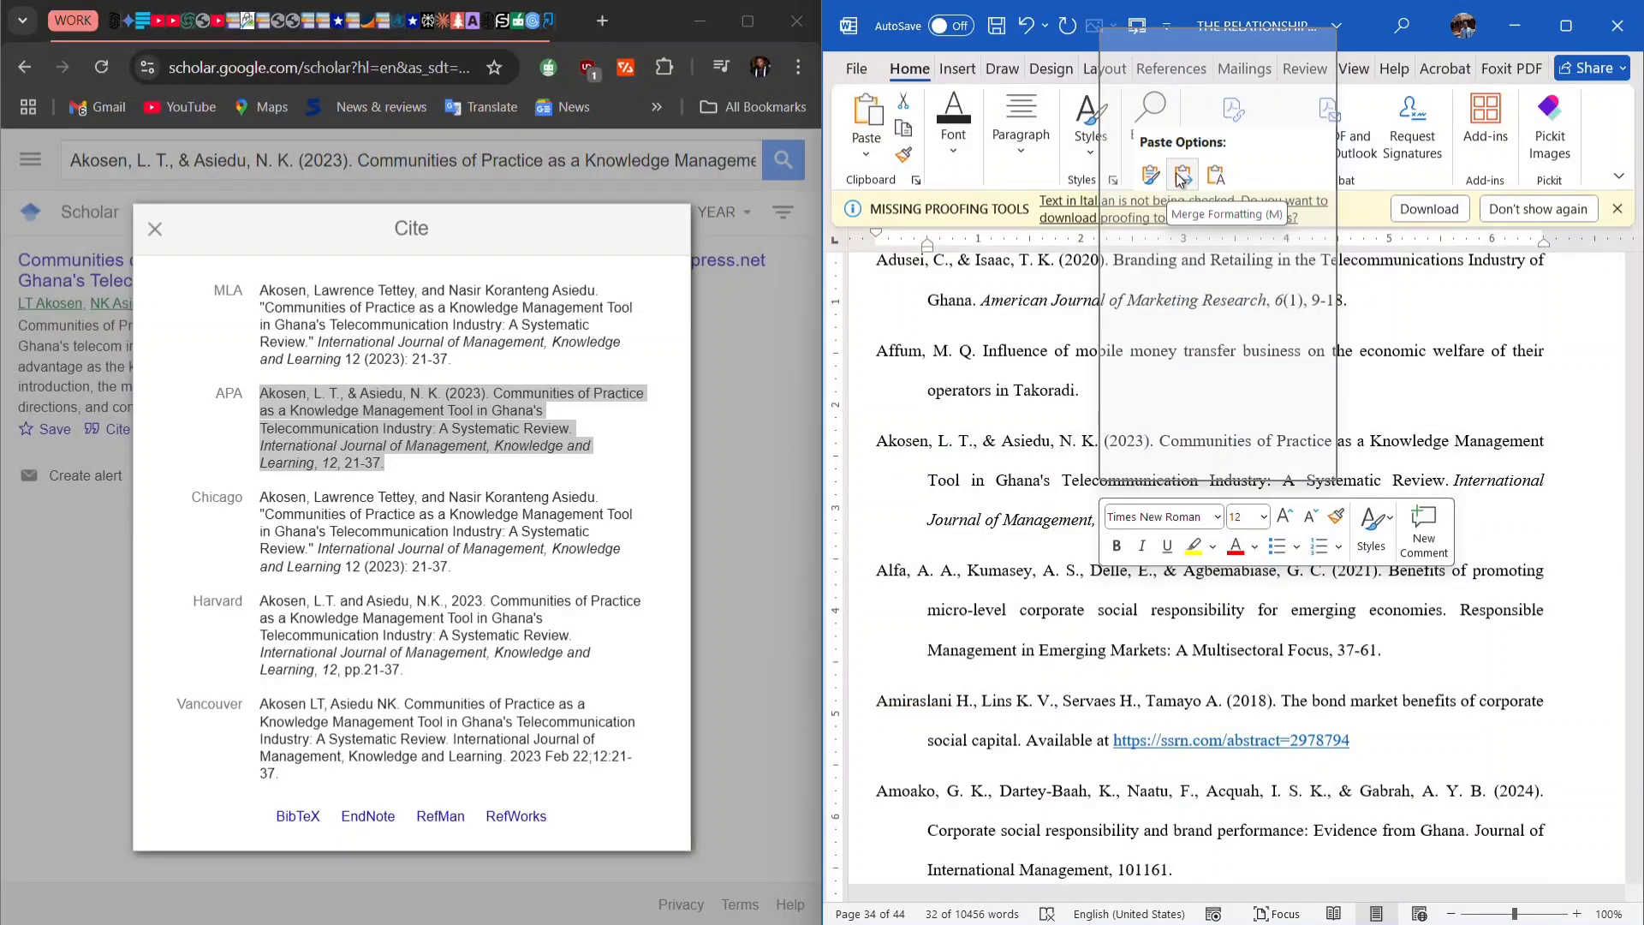
key("ctrl+v")
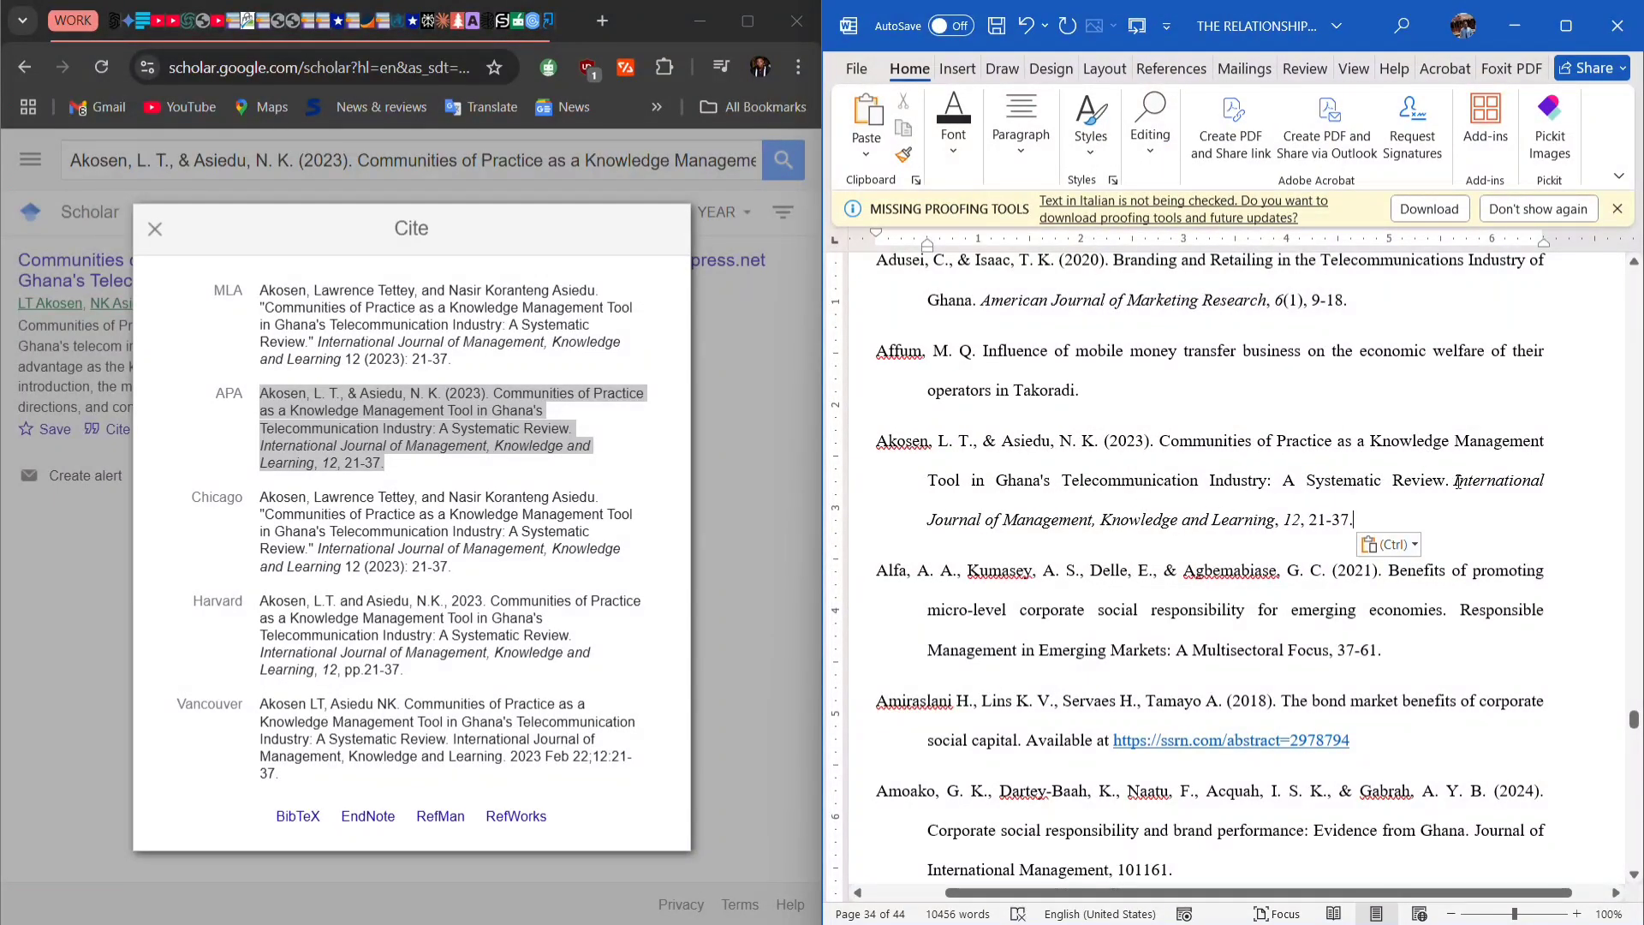
left_click_drag(1457, 482, 1243, 535)
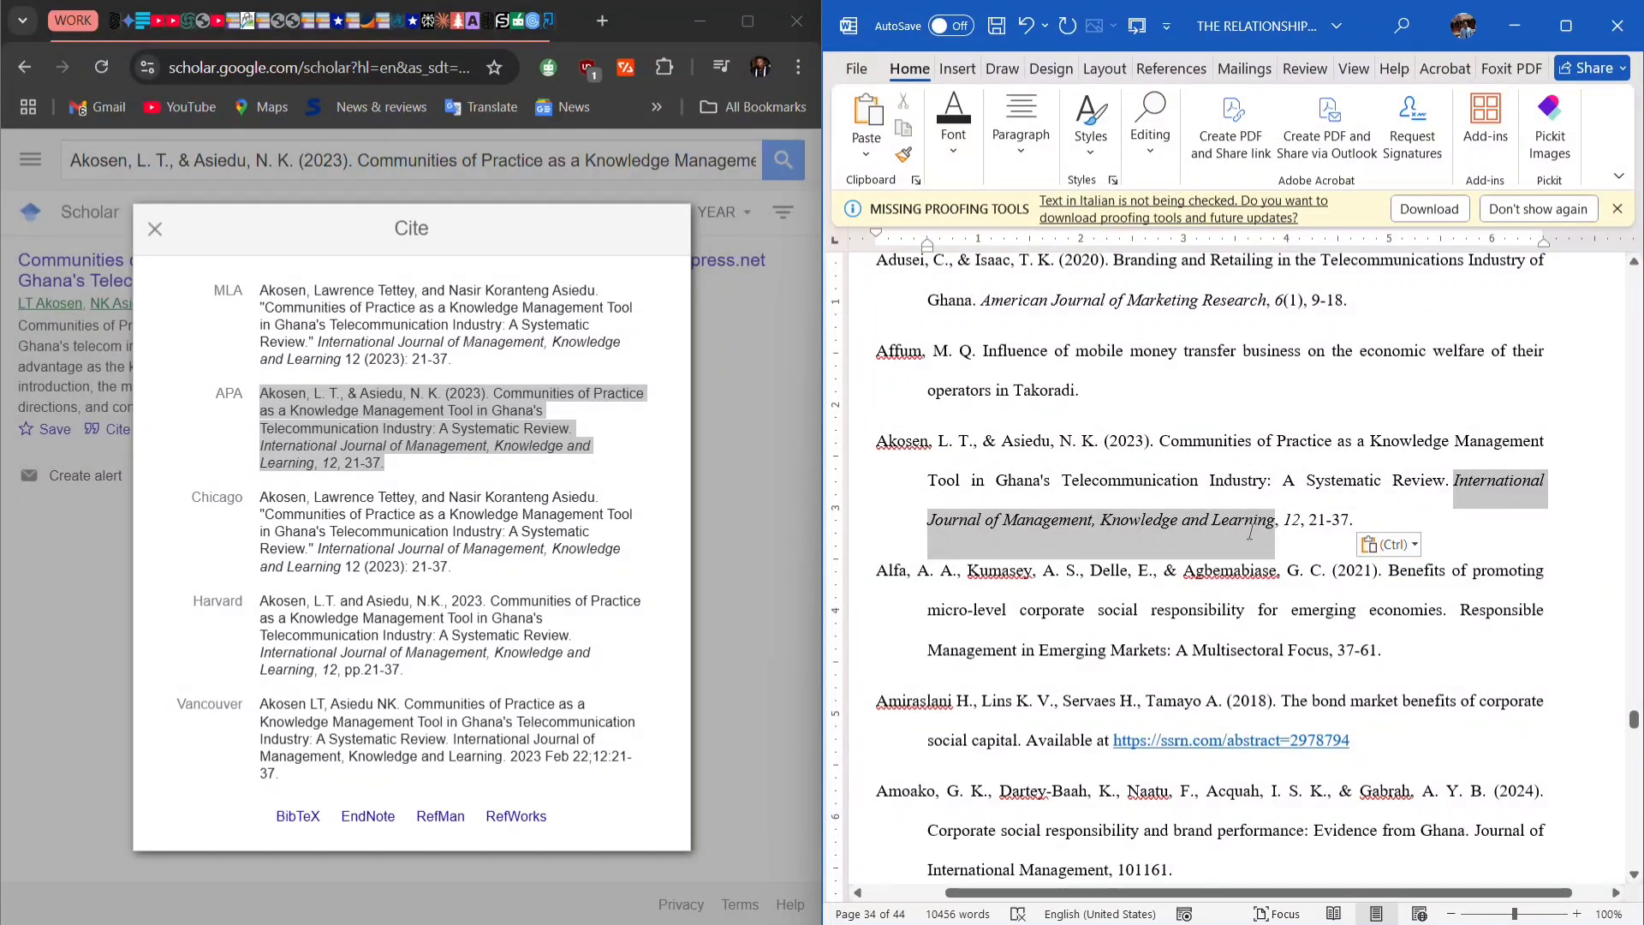
left_click(1138, 521)
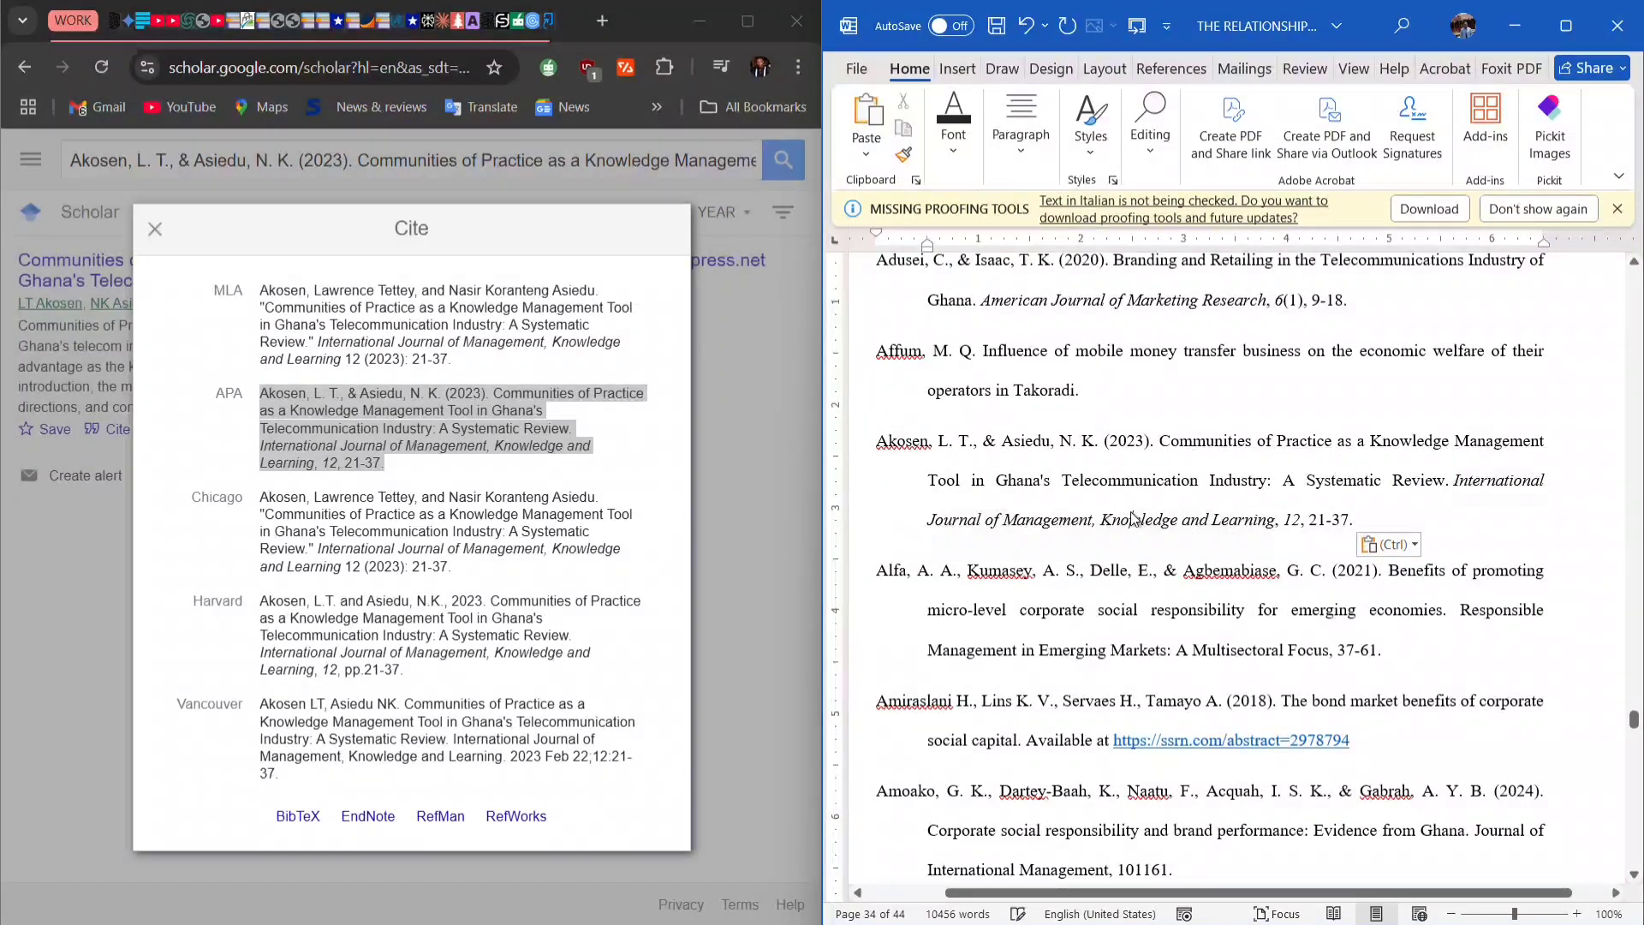
Copy the fourth reference, on promoting micro-level corporate social responsibility, from Word and search Google Scholar for it.
triple_click(956, 569)
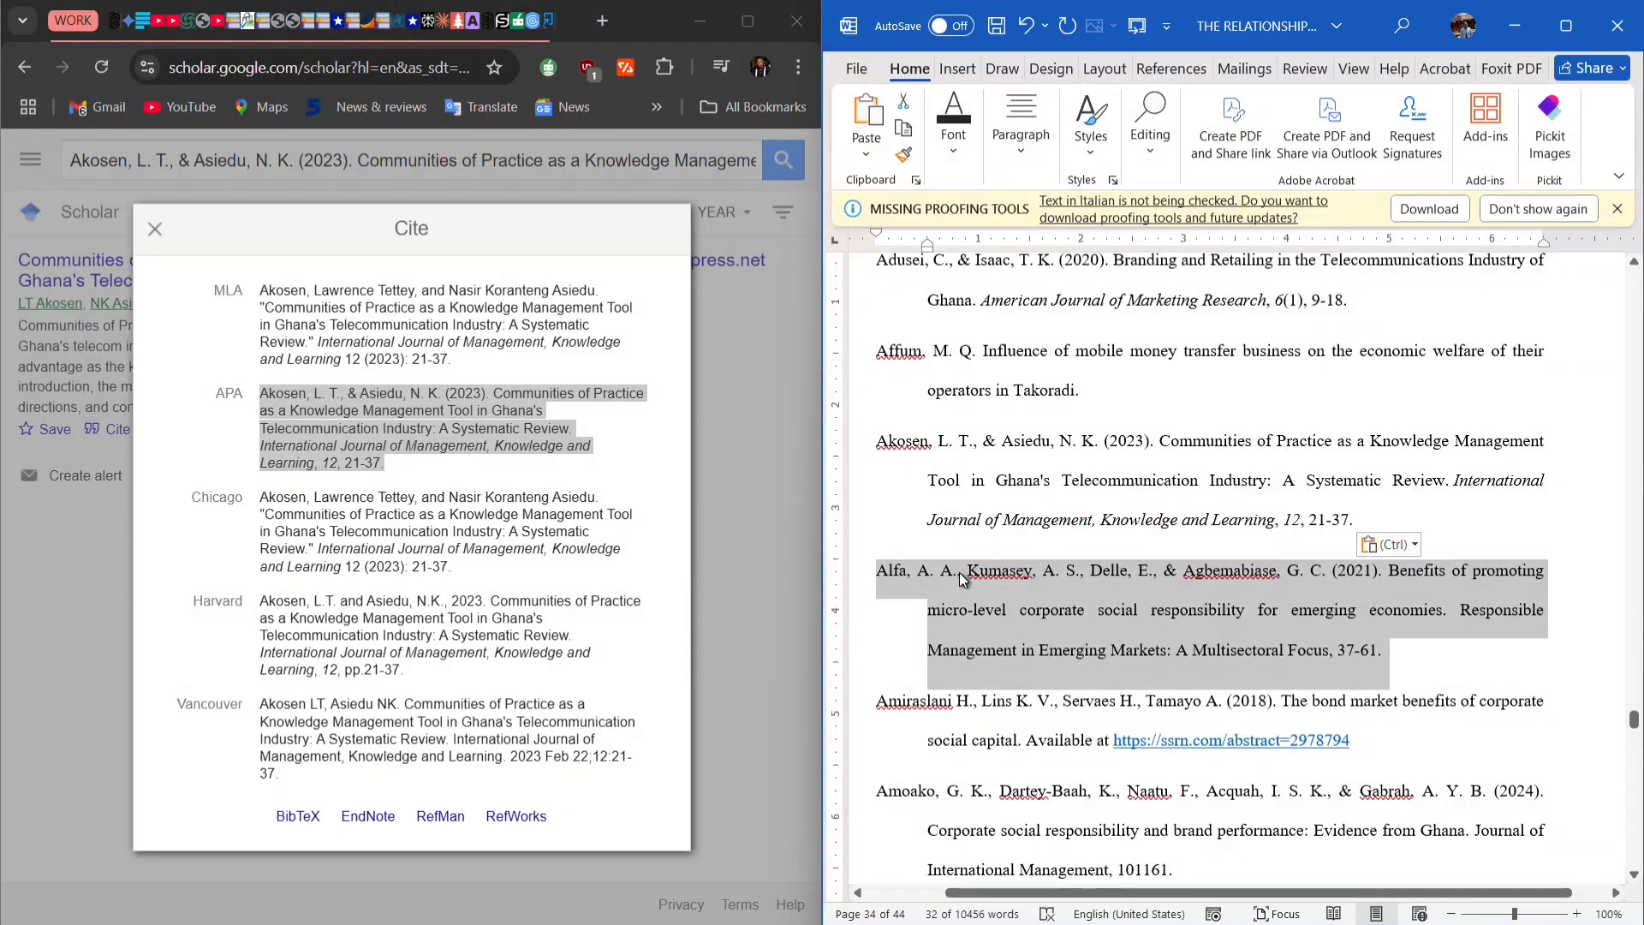
right_click(959, 572)
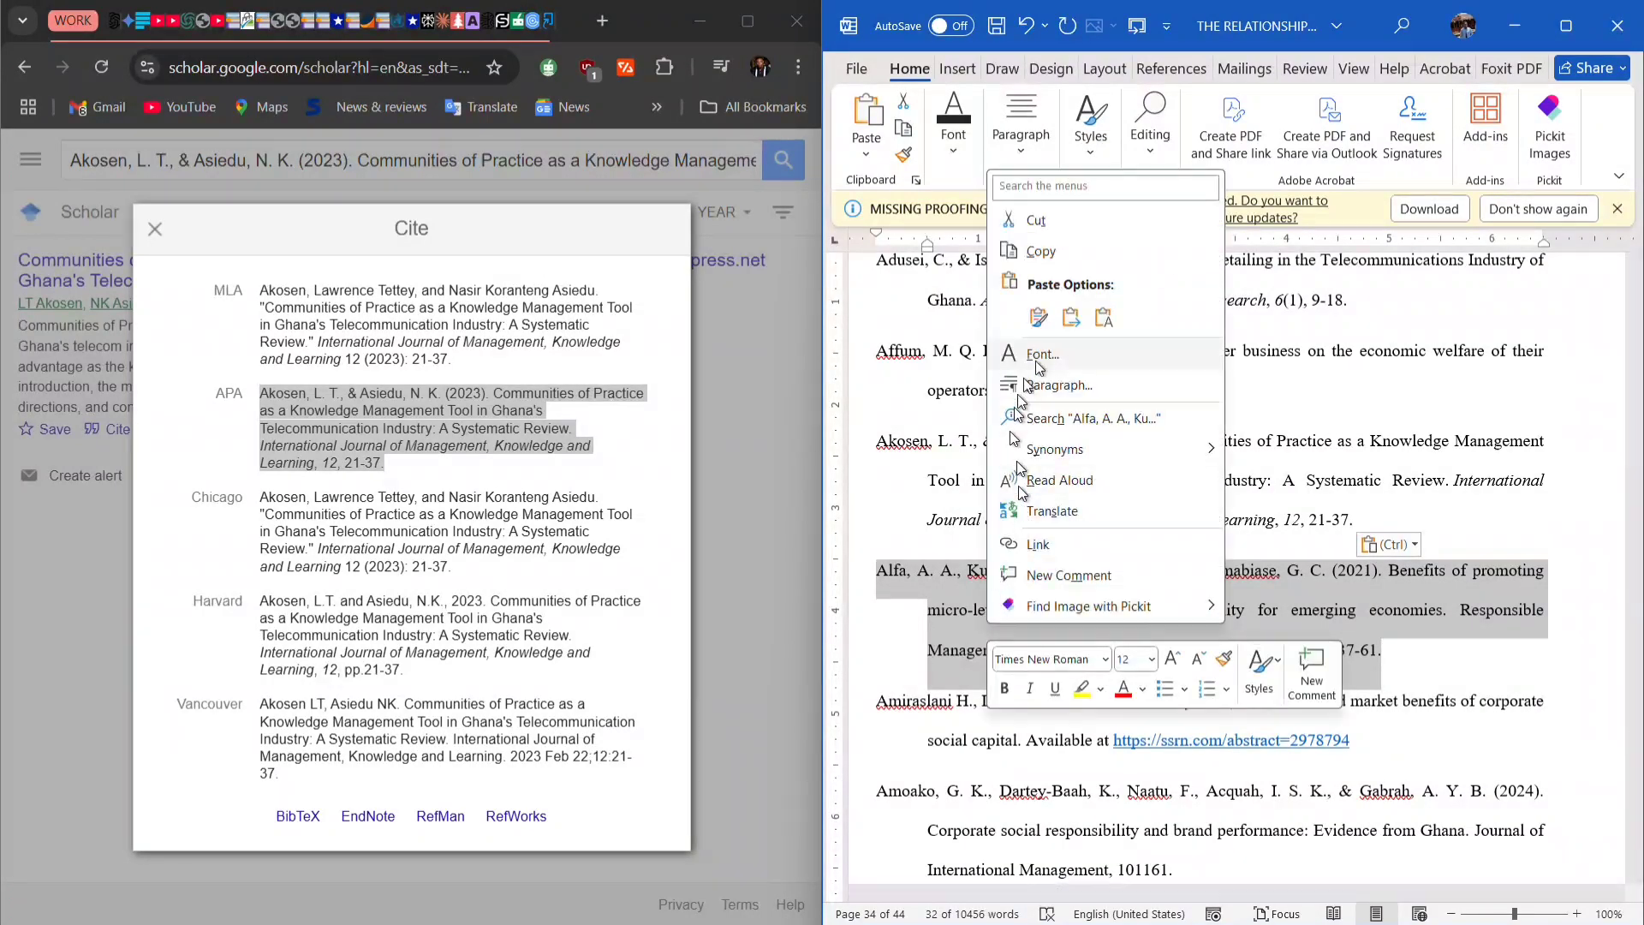
left_click(1046, 254)
left_click(587, 166)
double_click(595, 160)
key("ctrl+a")
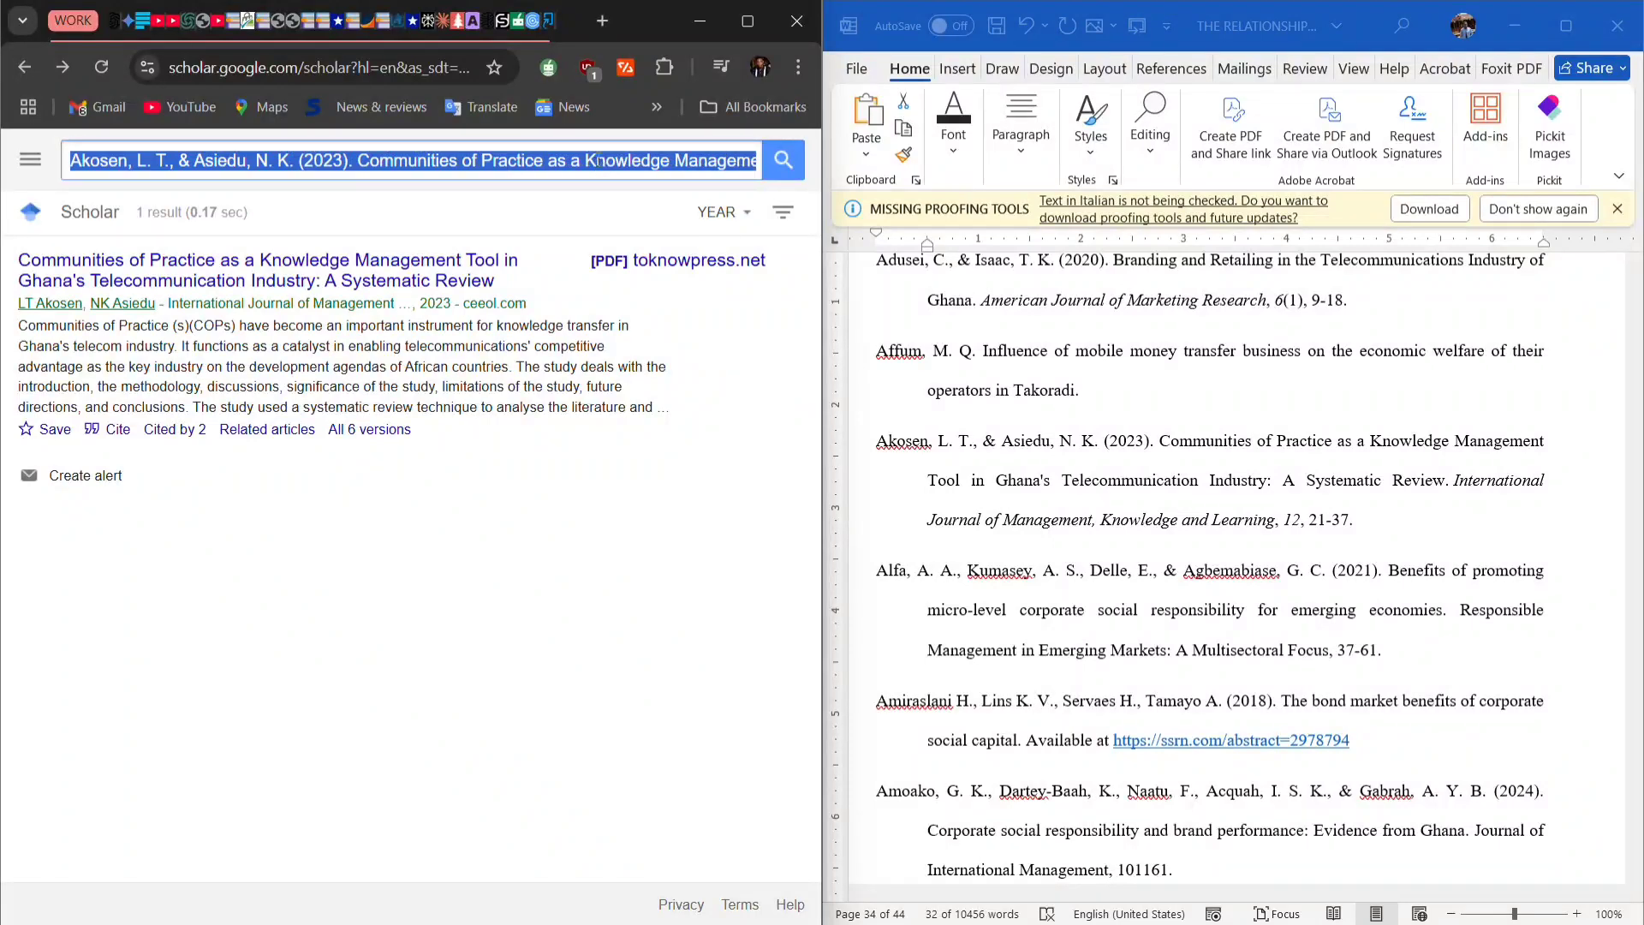
key("ctrl+v")
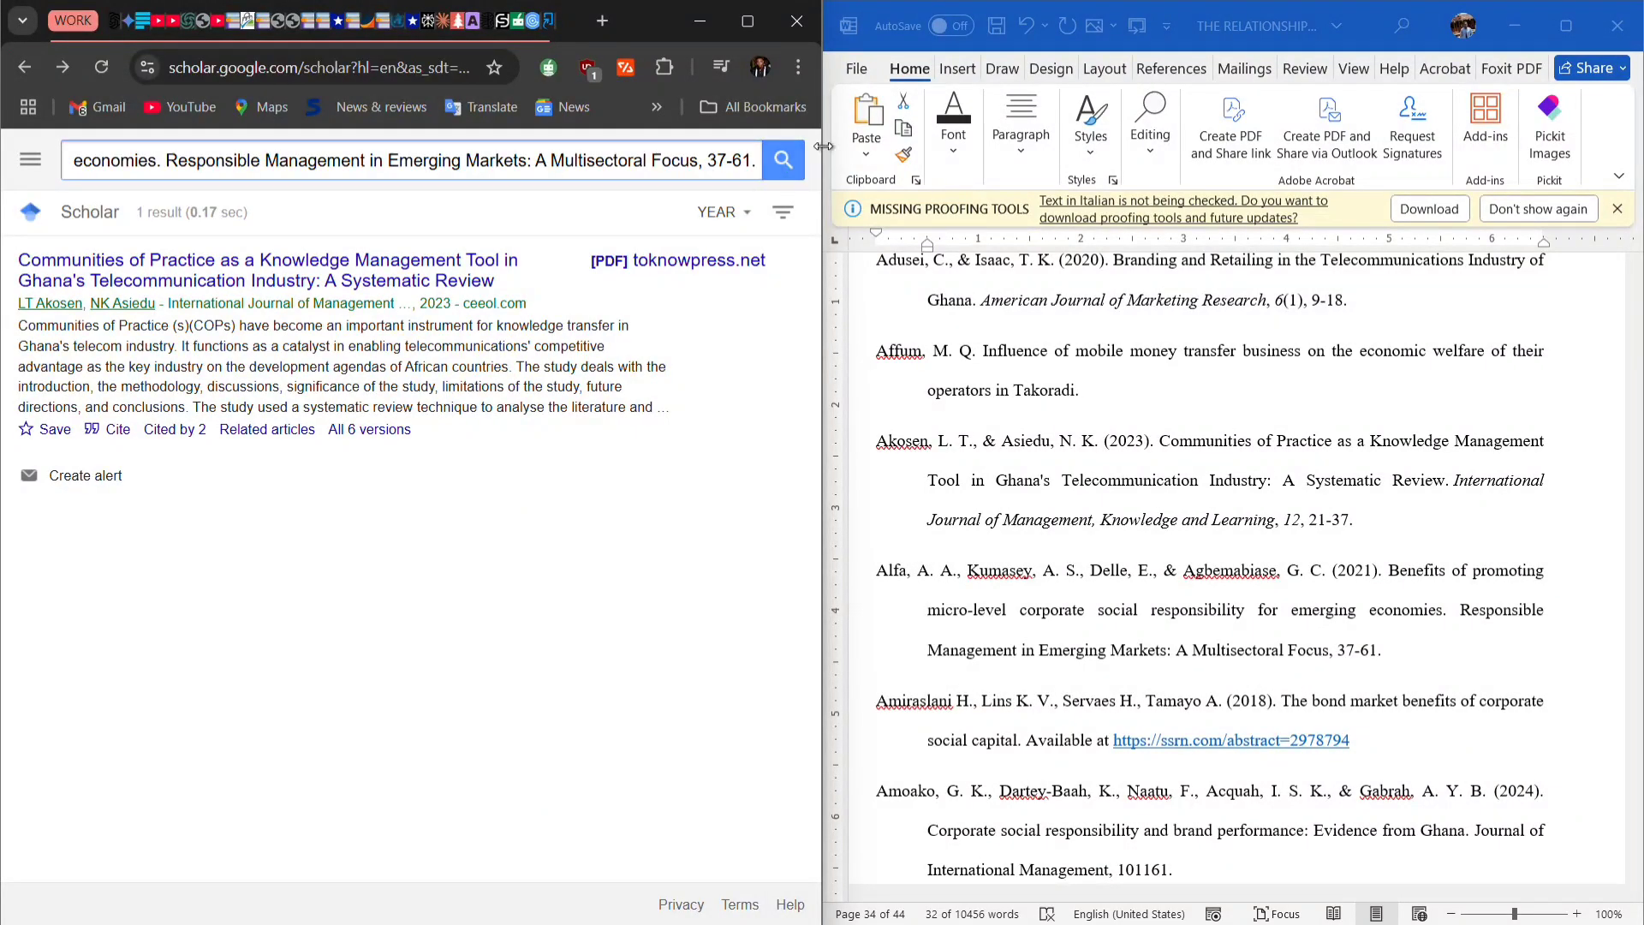
left_click(775, 163)
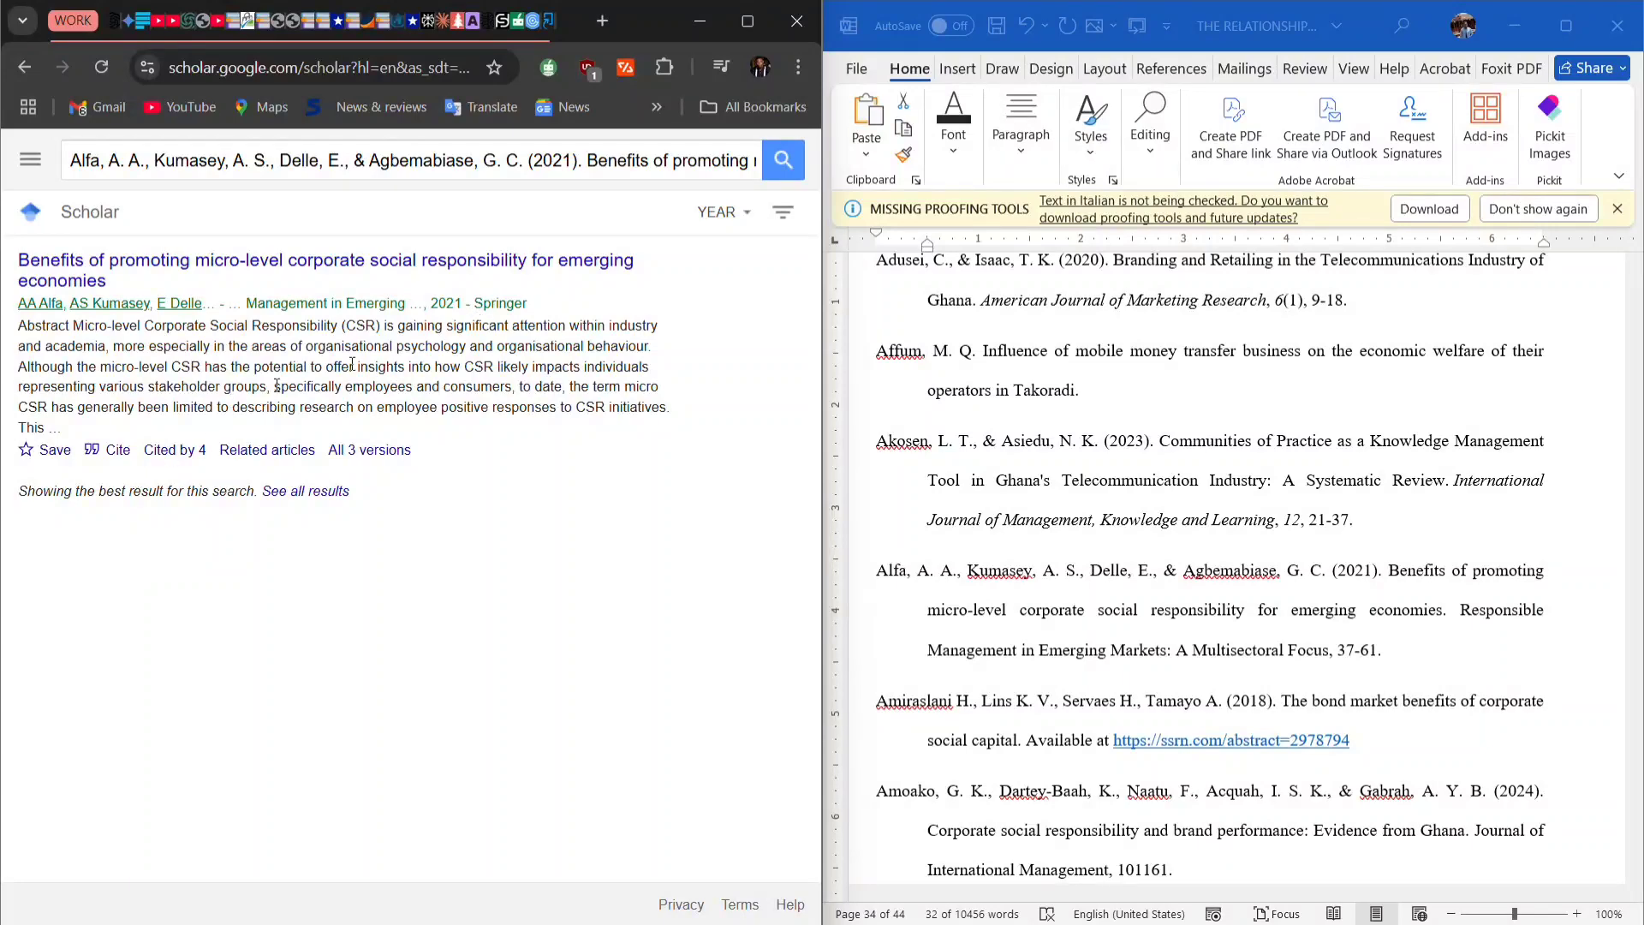
Show the citation formats of the micro-level corporate social responsibility article and copy its APA citation.
left_click(110, 451)
triple_click(287, 401)
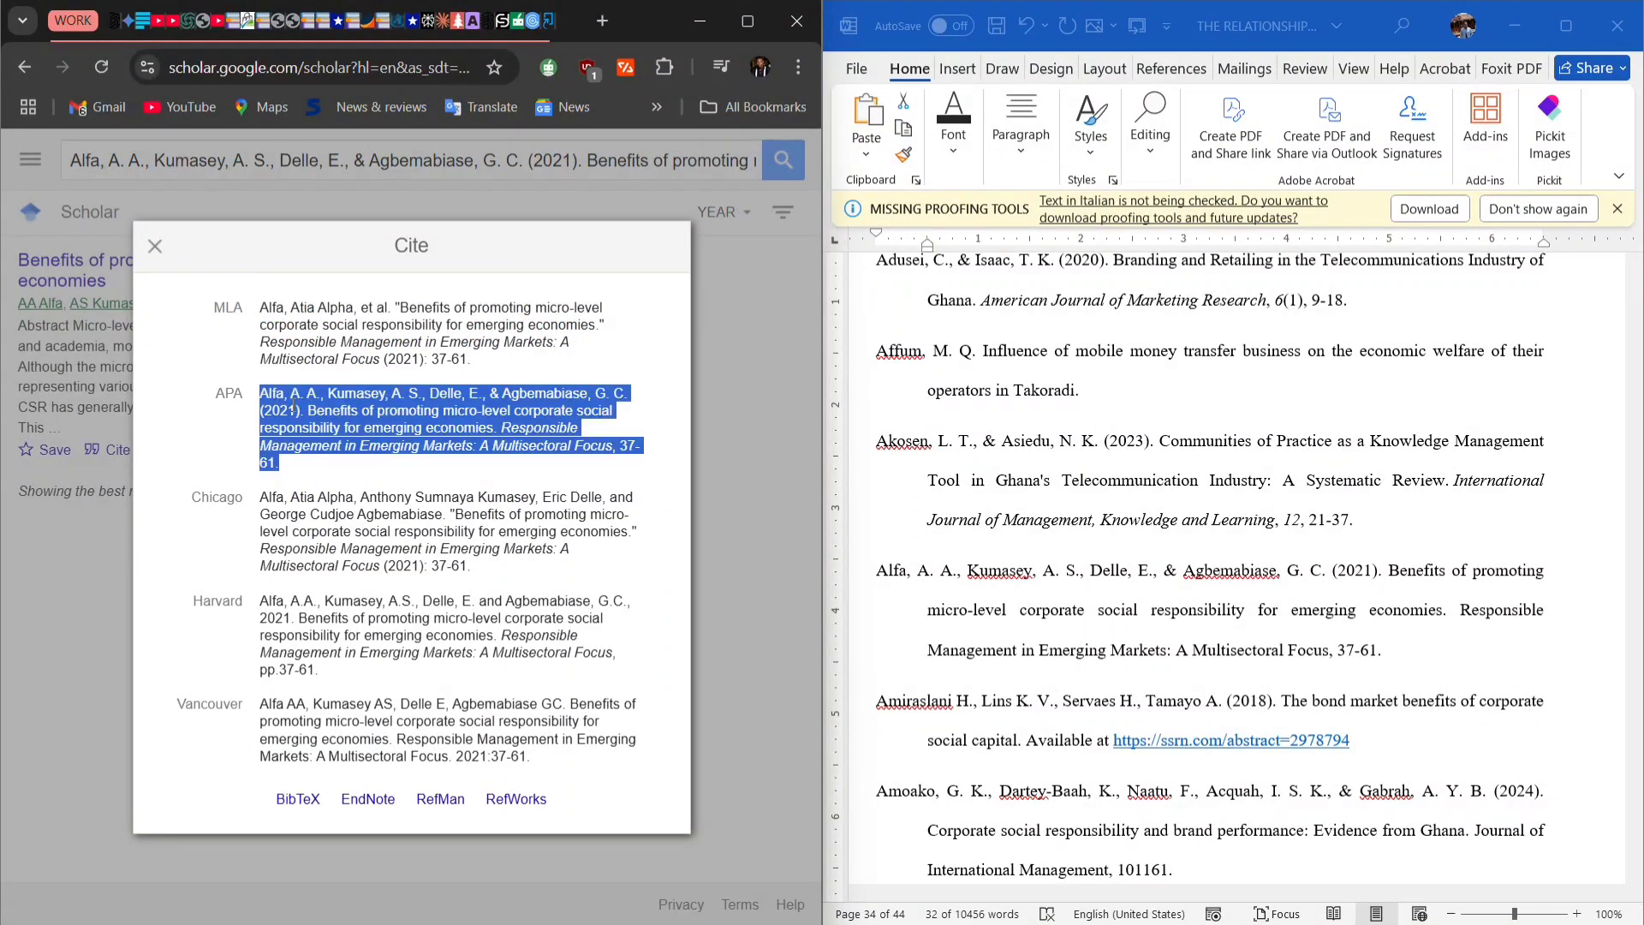
right_click(287, 401)
left_click(370, 427)
Replace the fourth reference in Word with the copied APA citation using Merge Formatting.
triple_click(1036, 569)
right_click(1081, 656)
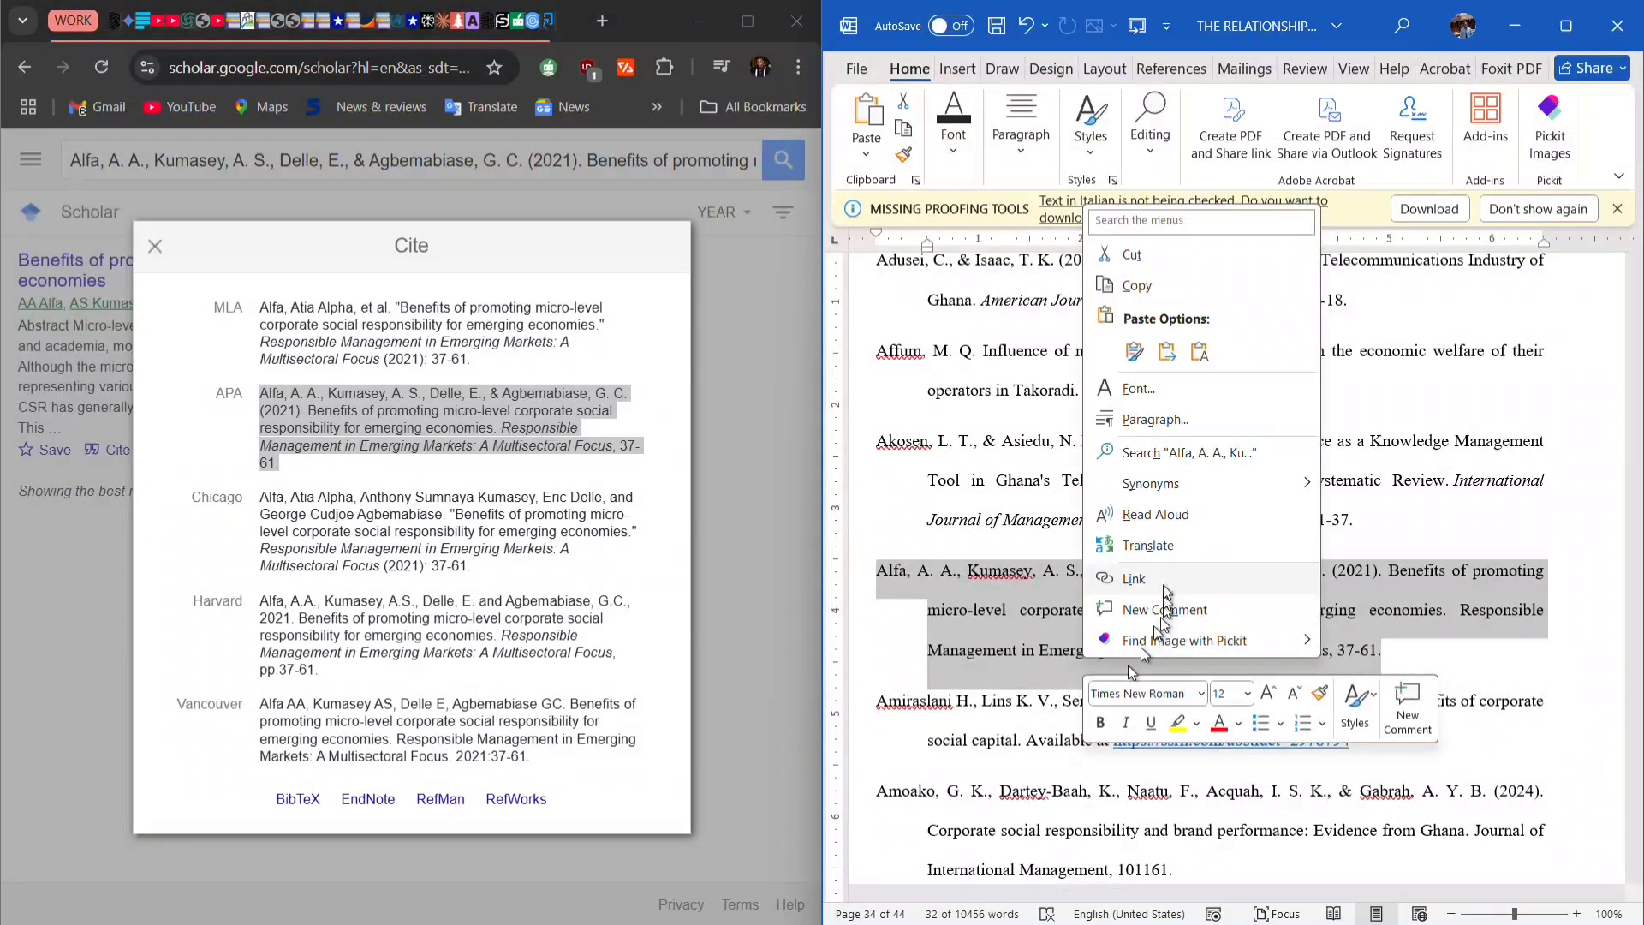
left_click(1146, 365)
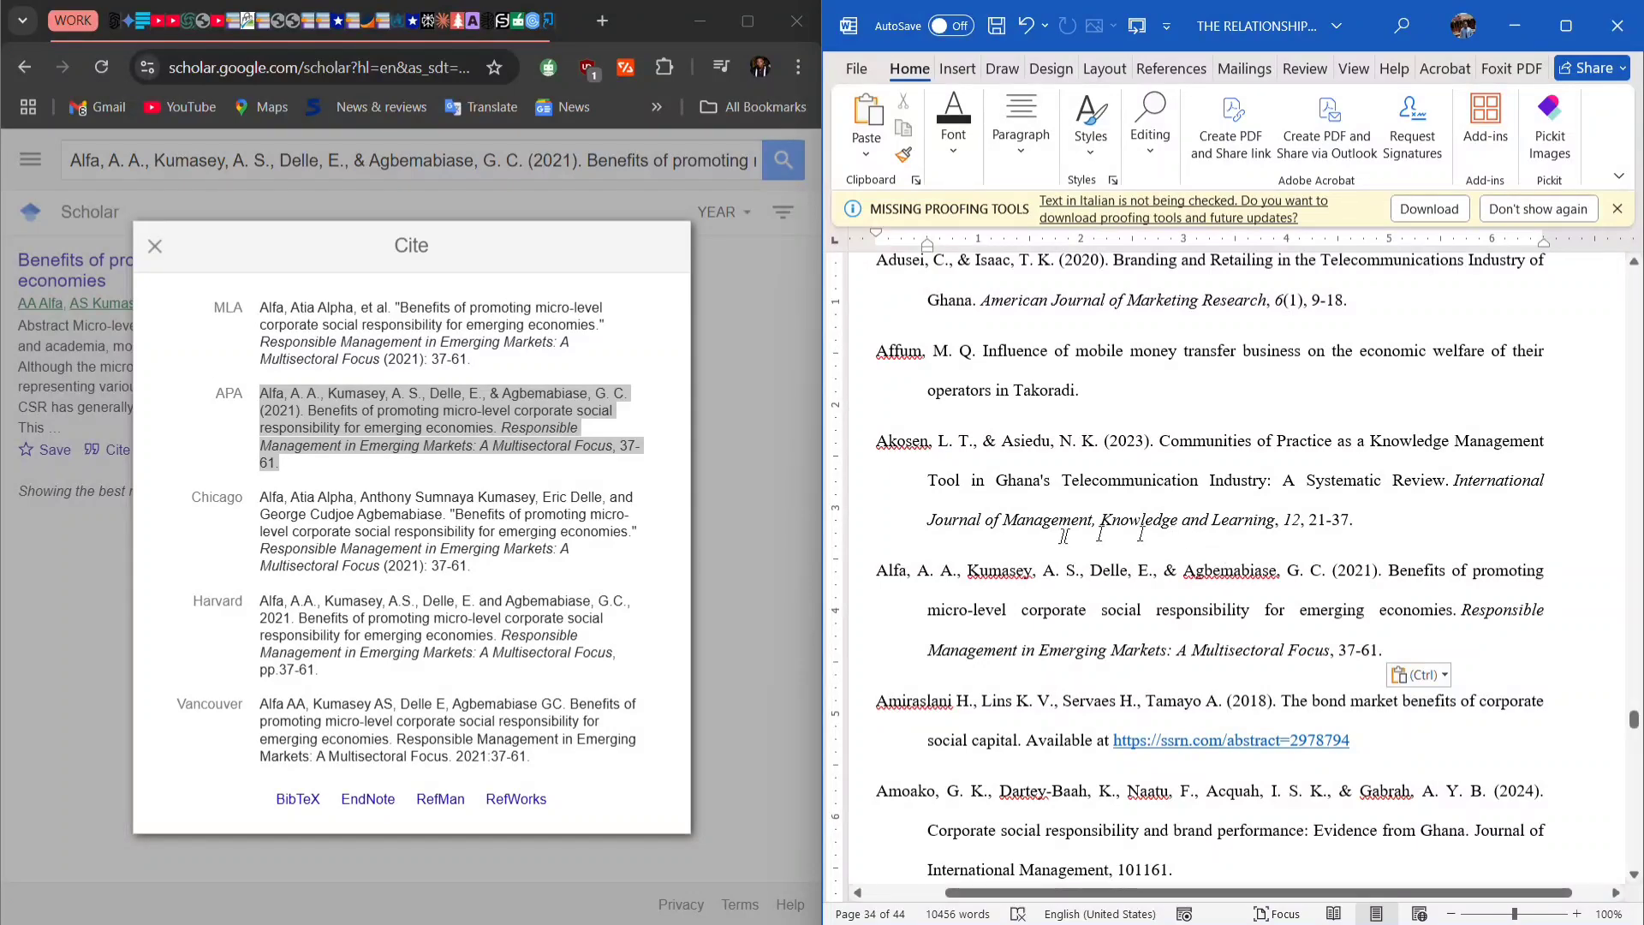
Examine the alphabetical order of the reference entries, from the REFERENCES heading through the following page.
left_click_drag(1050, 528, 1041, 738)
left_click(1037, 741)
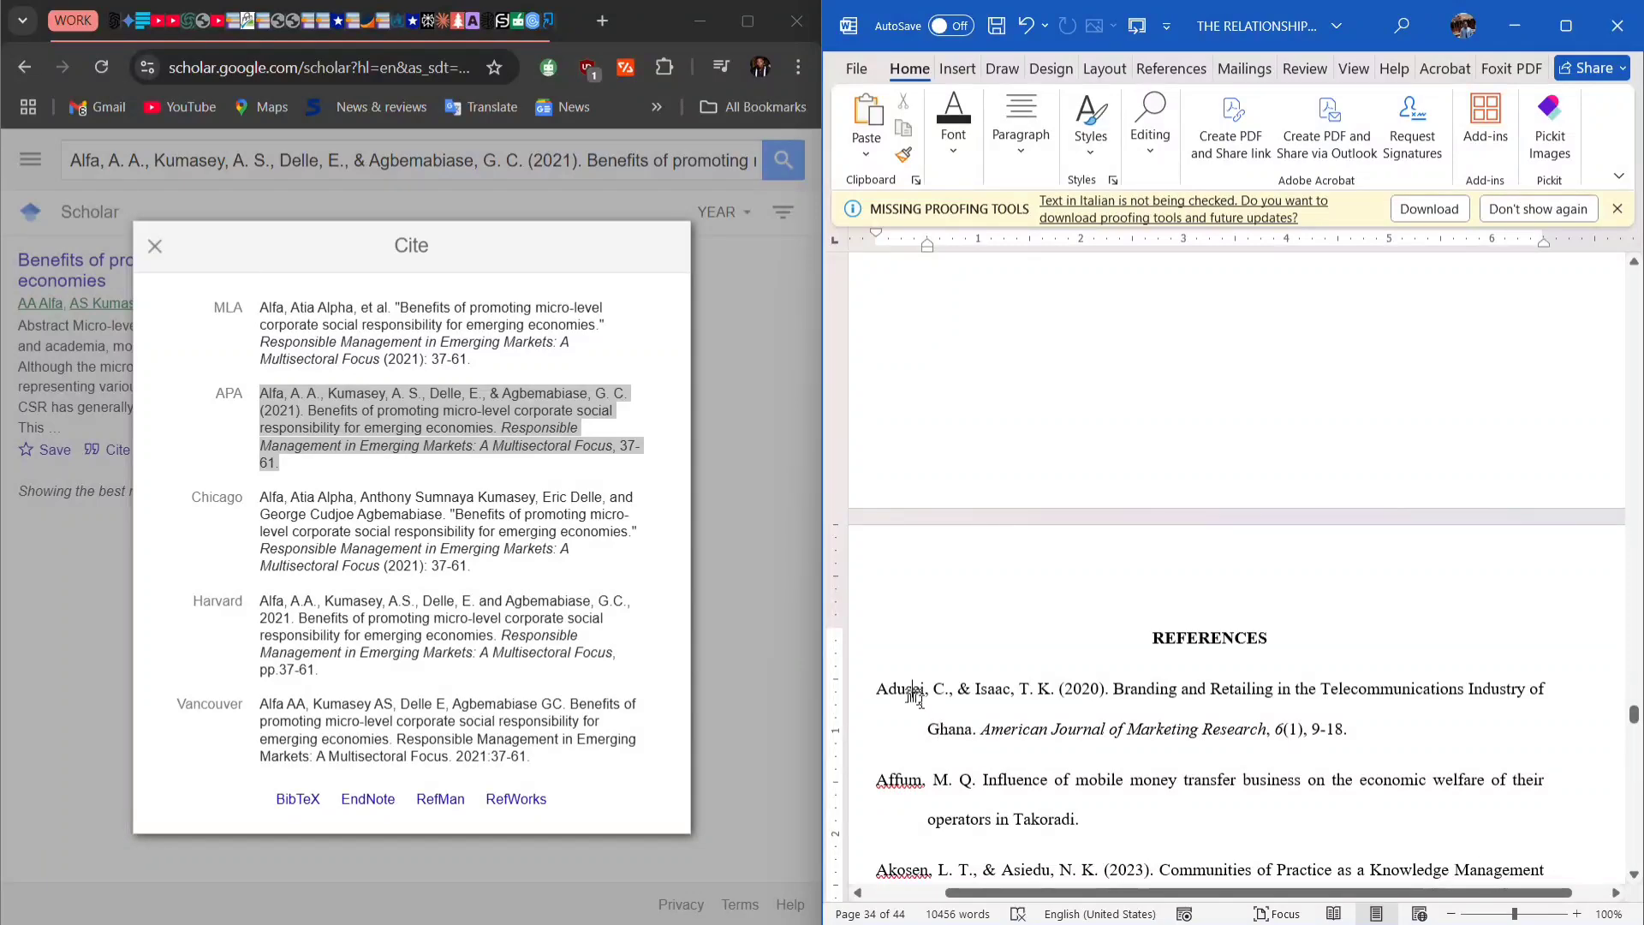
left_click_drag(880, 689, 1120, 642)
left_click(976, 383)
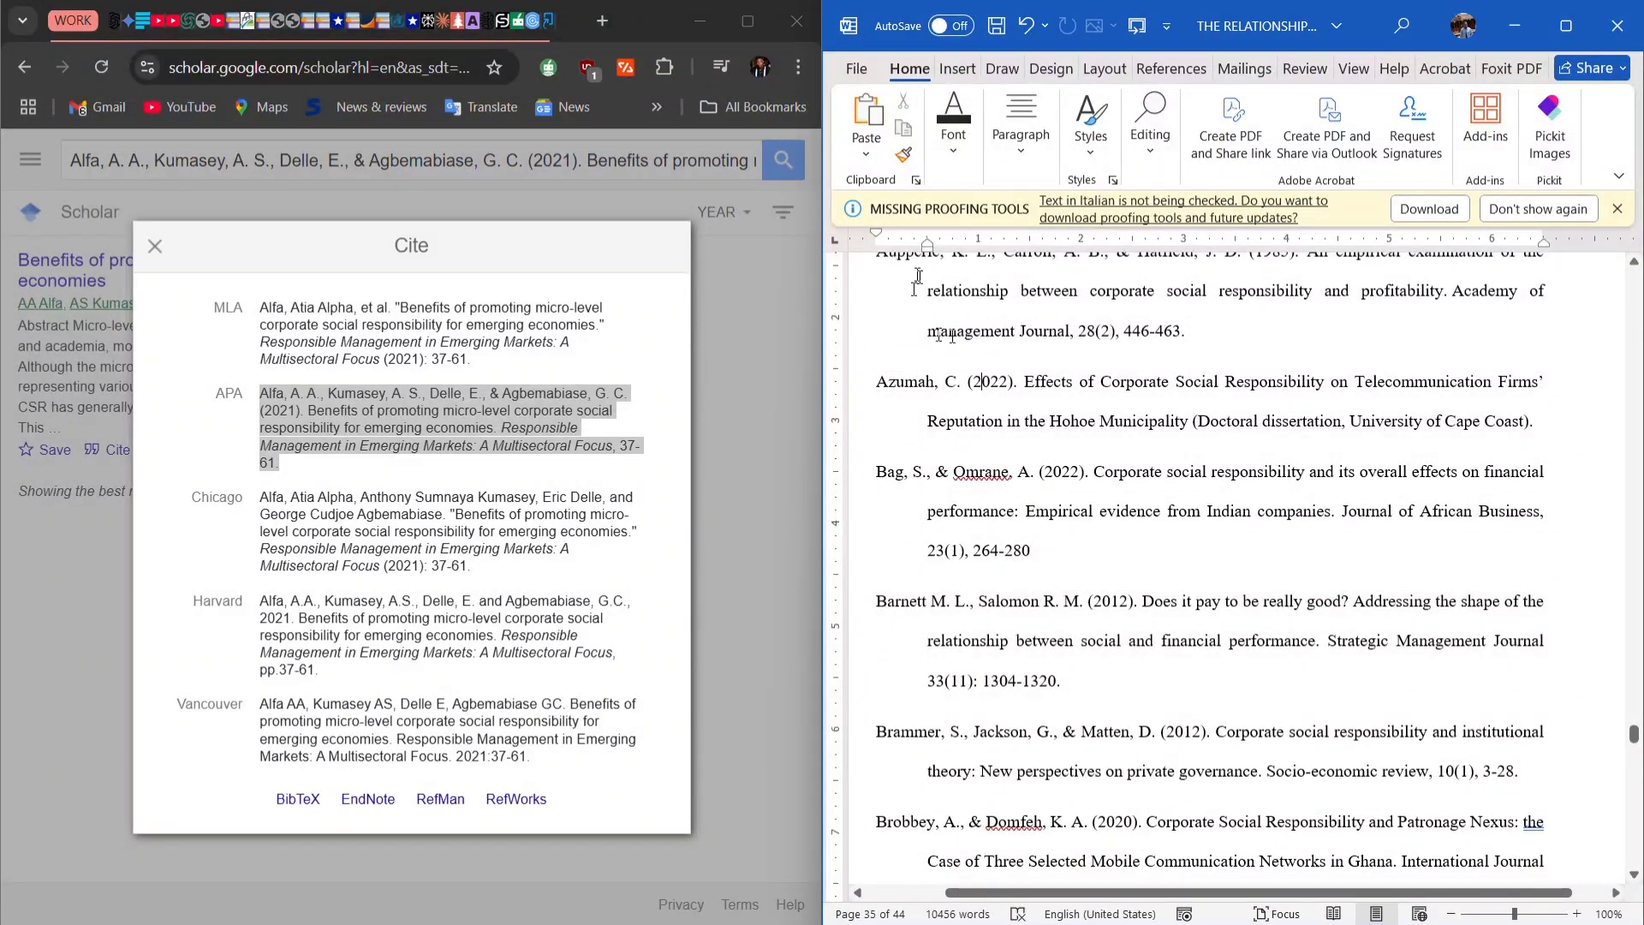
key("ctrl+v")
scroll(956, 292, "up", 8)
scroll(956, 291, "up", 1)
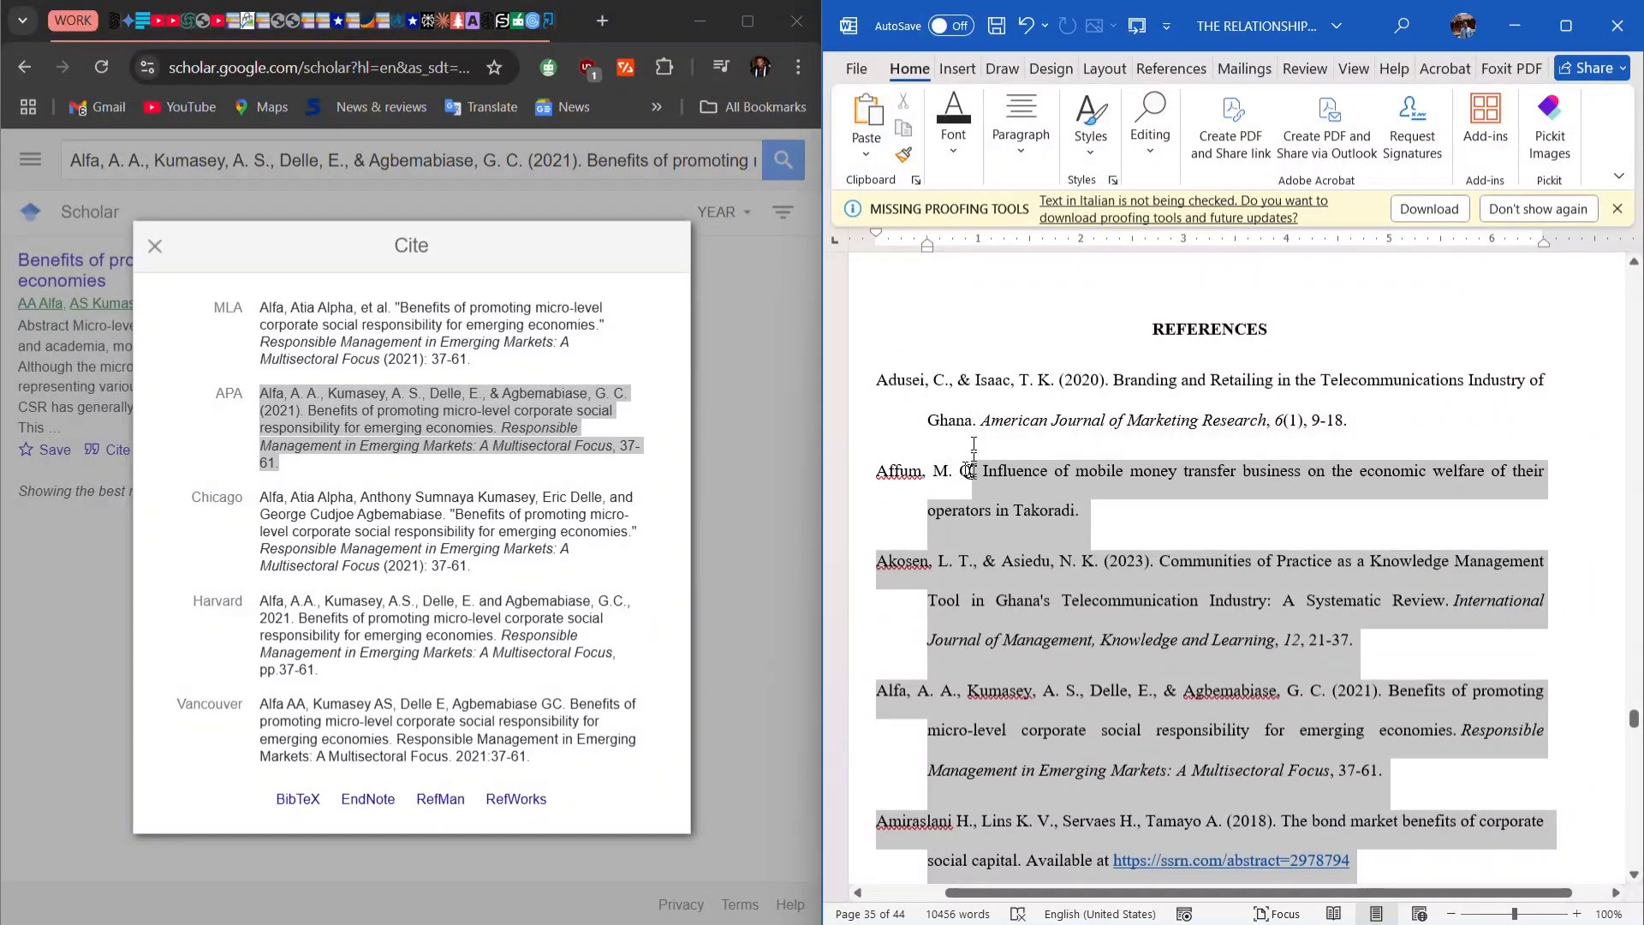
left_click(905, 392)
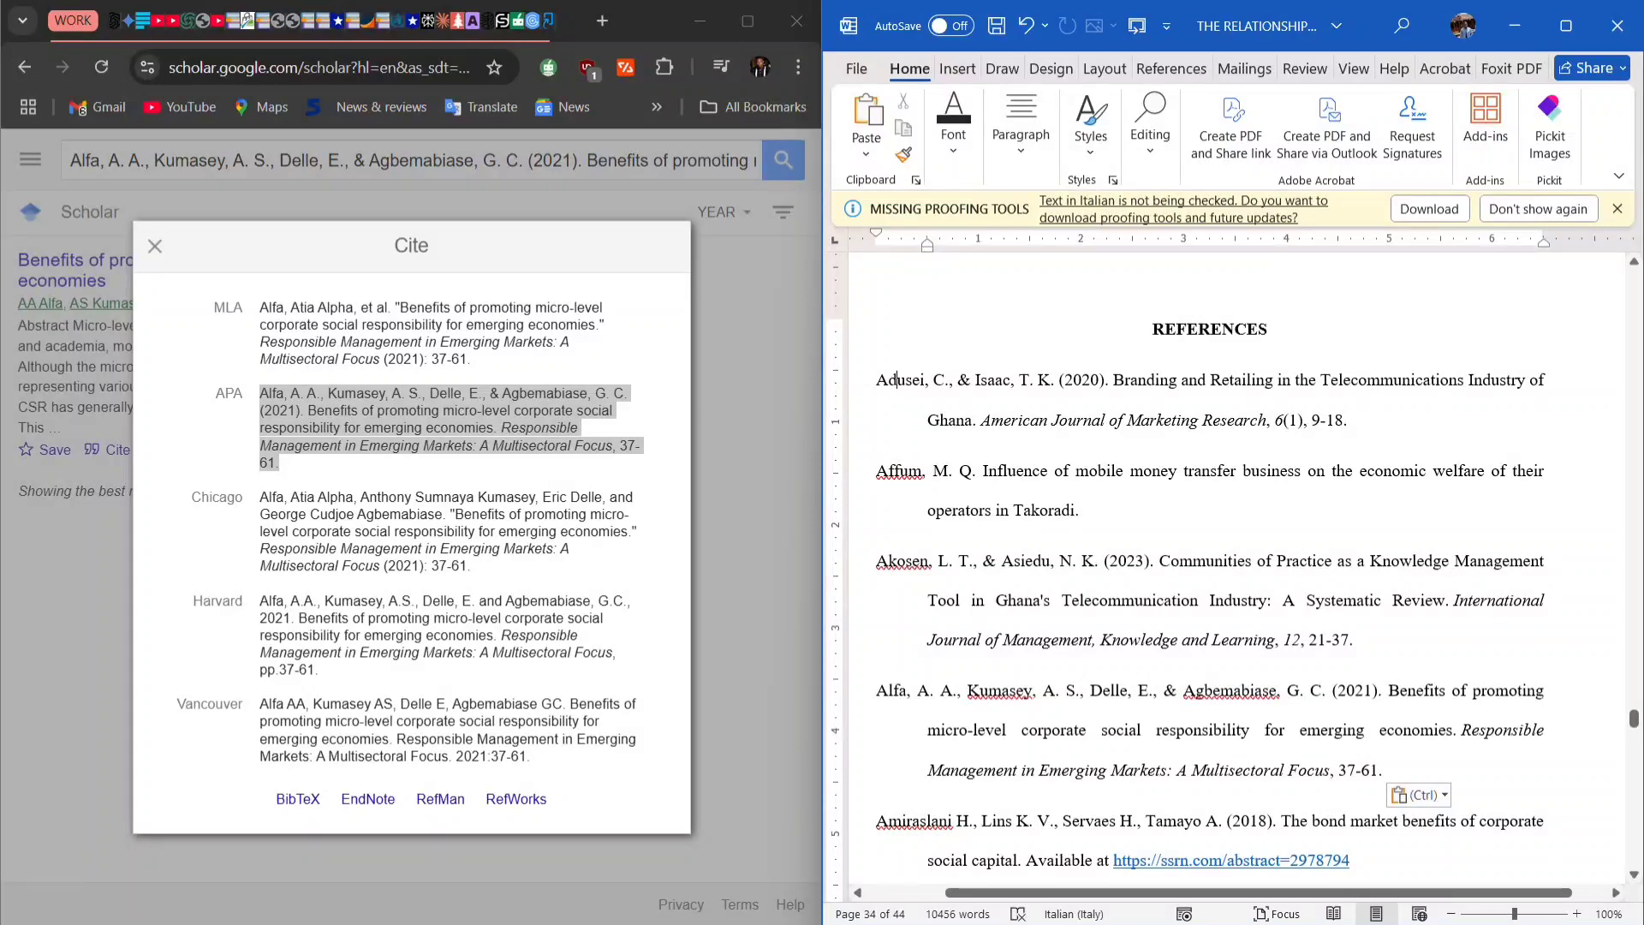
left_click(895, 471)
left_click_drag(904, 561, 964, 662)
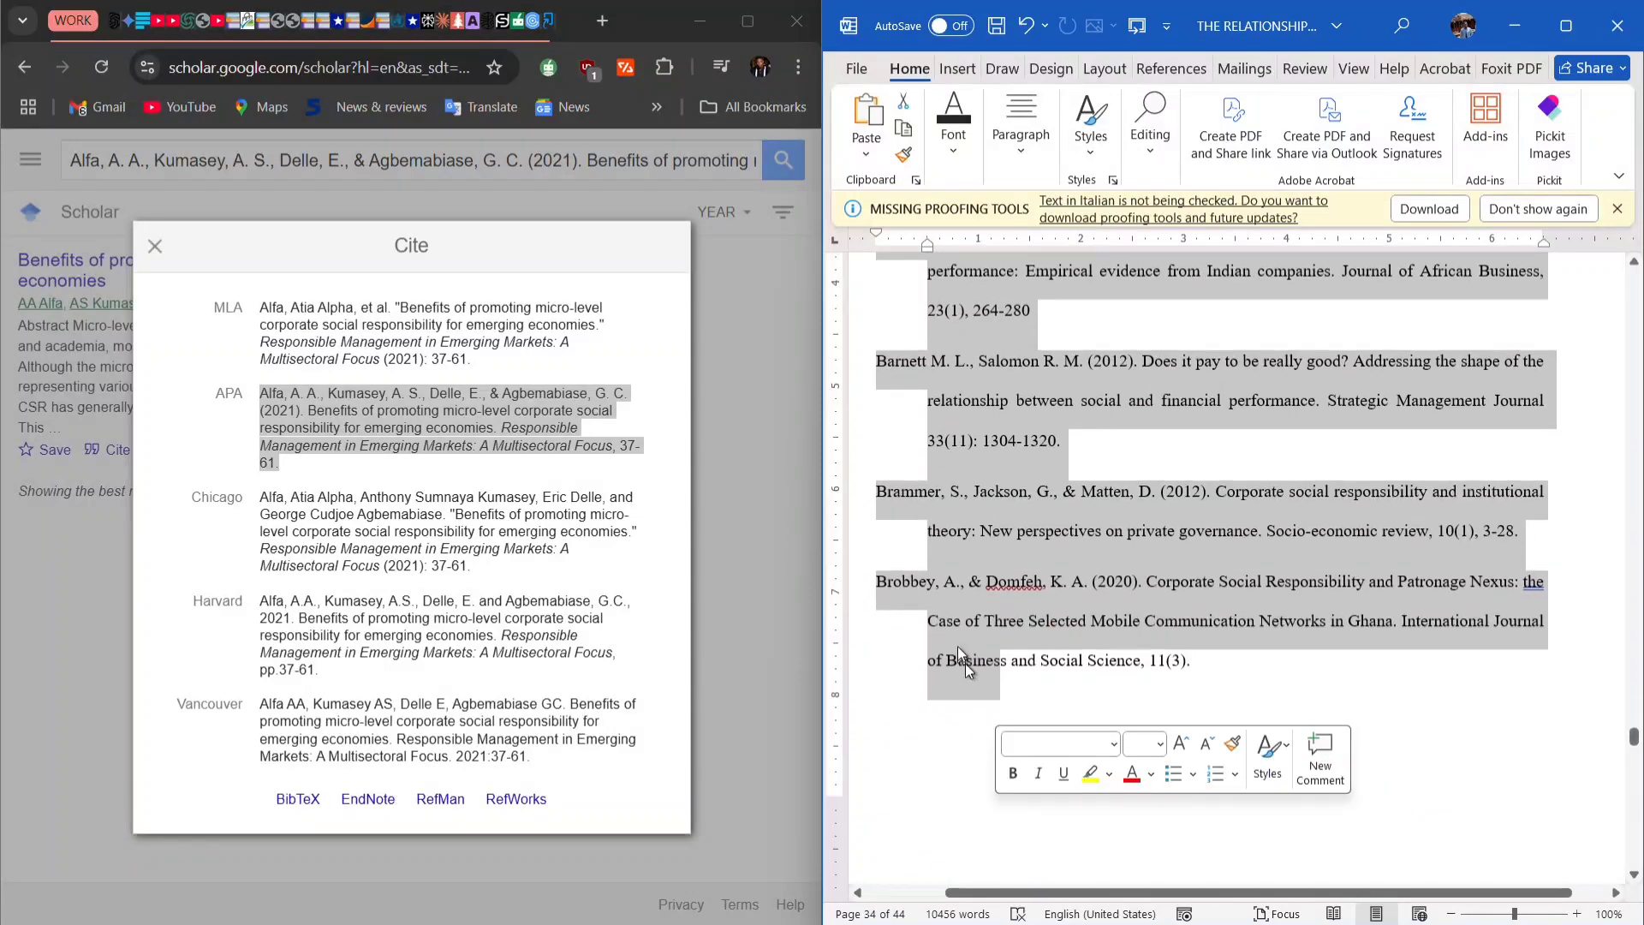
left_click(964, 621)
Move the 2012 reference on institutional theory to the top of the list and the 2016 one on firm ratings before the Communities of Practice entry.
triple_click(891, 492)
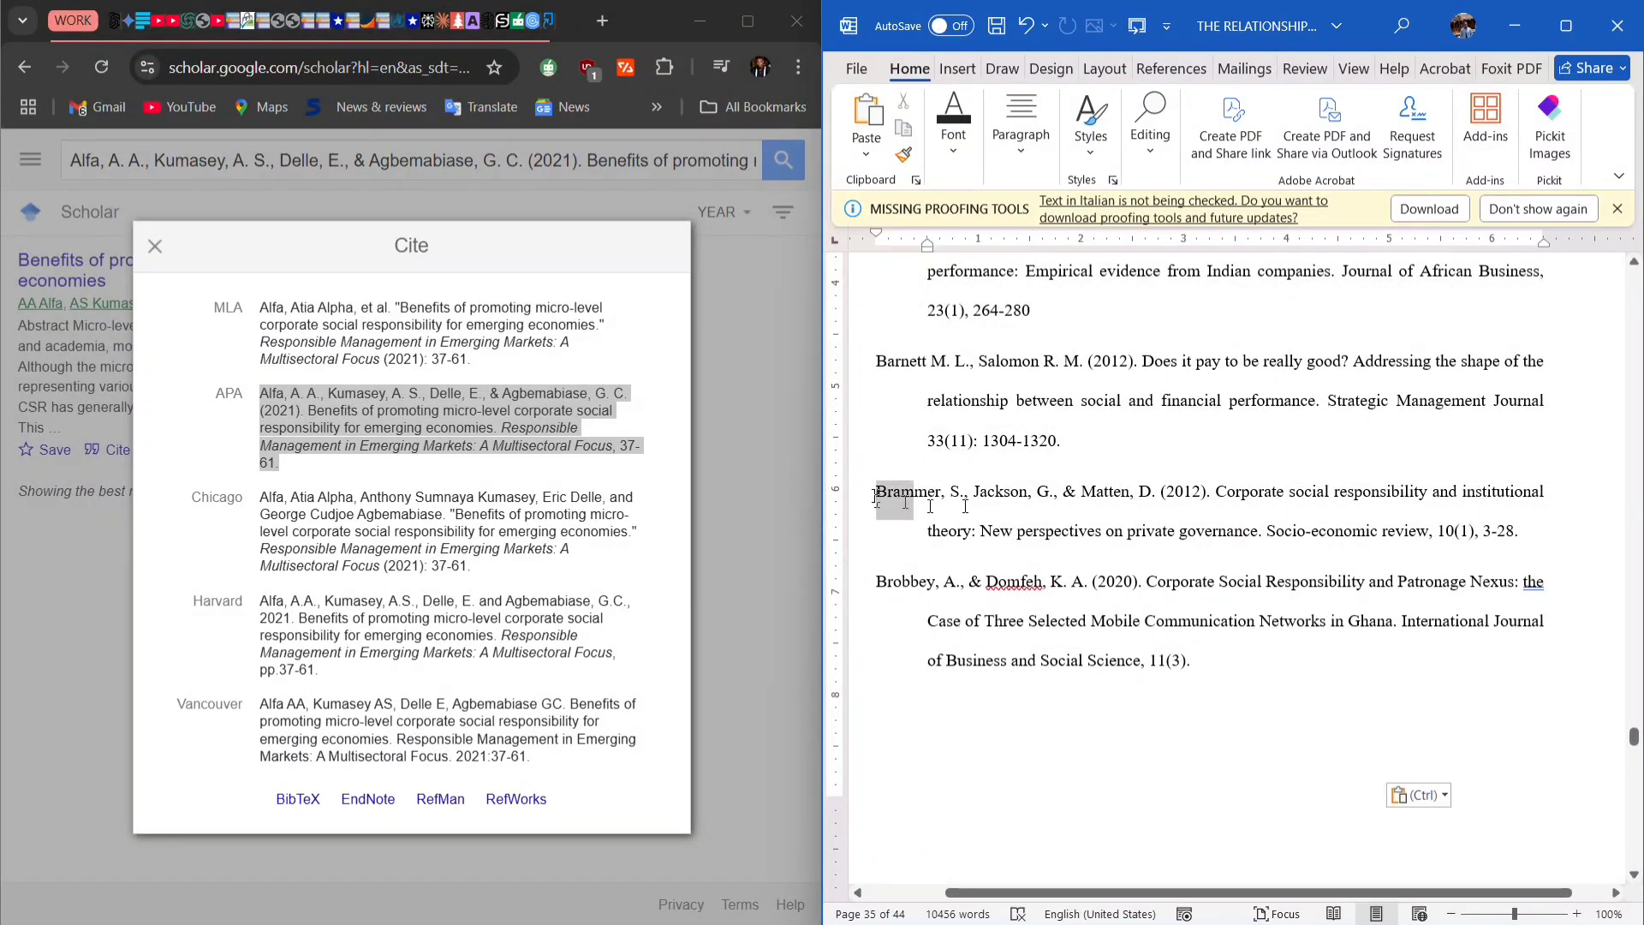
left_click_drag(1070, 557, 879, 385)
left_click_drag(1100, 730, 1207, 908)
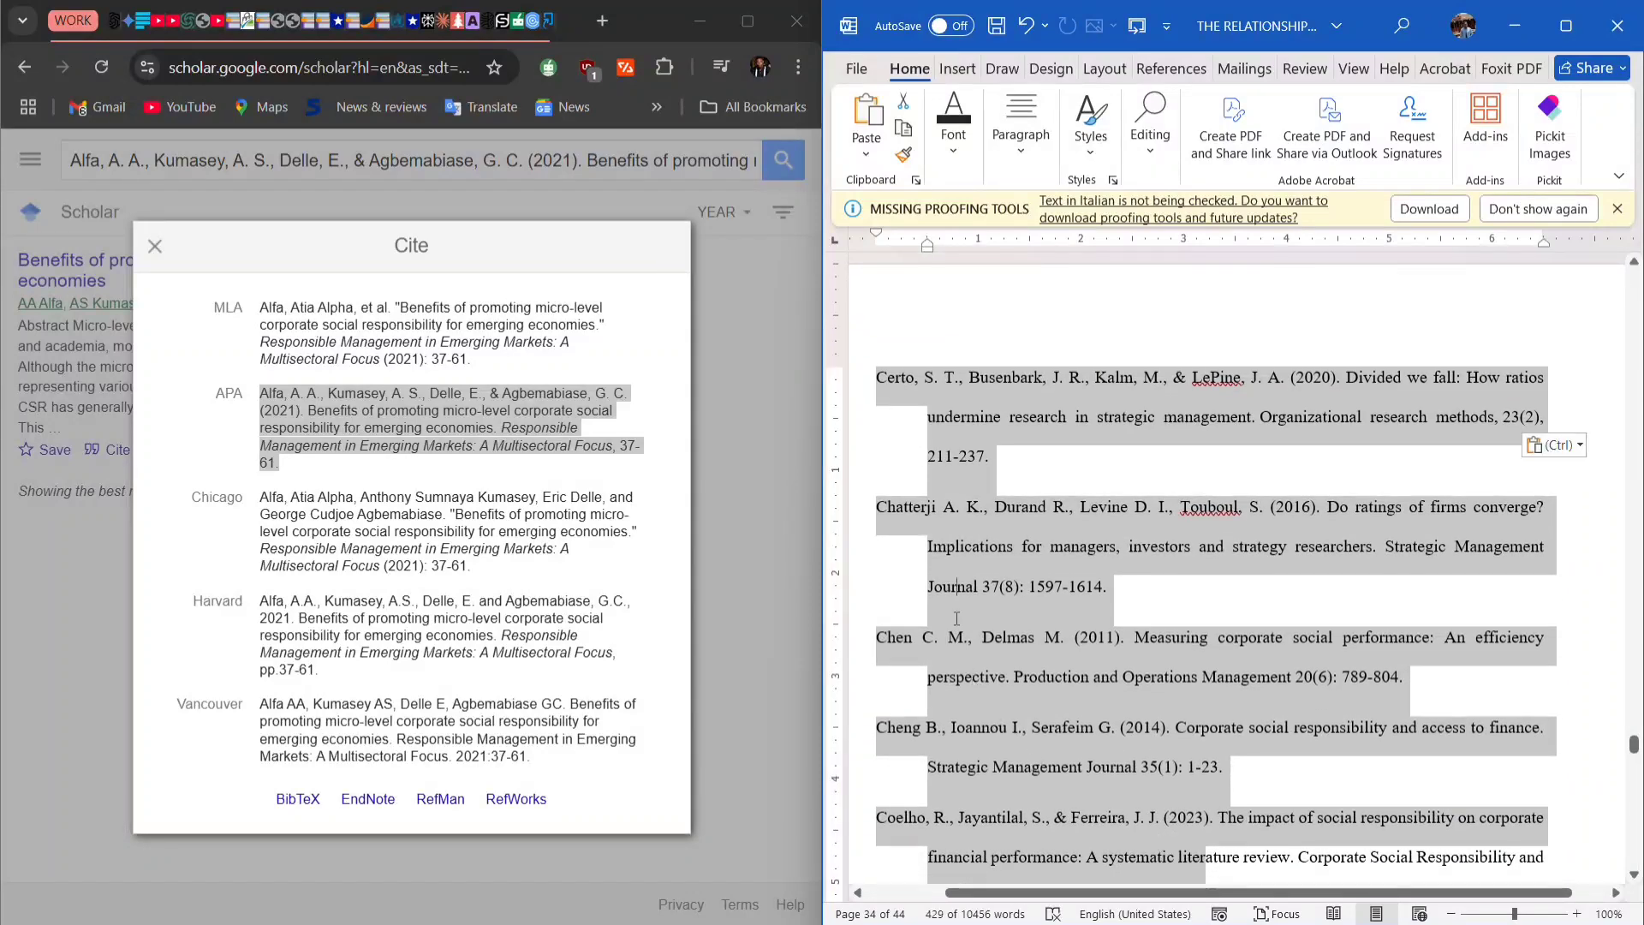
left_click(933, 441)
triple_click(941, 556)
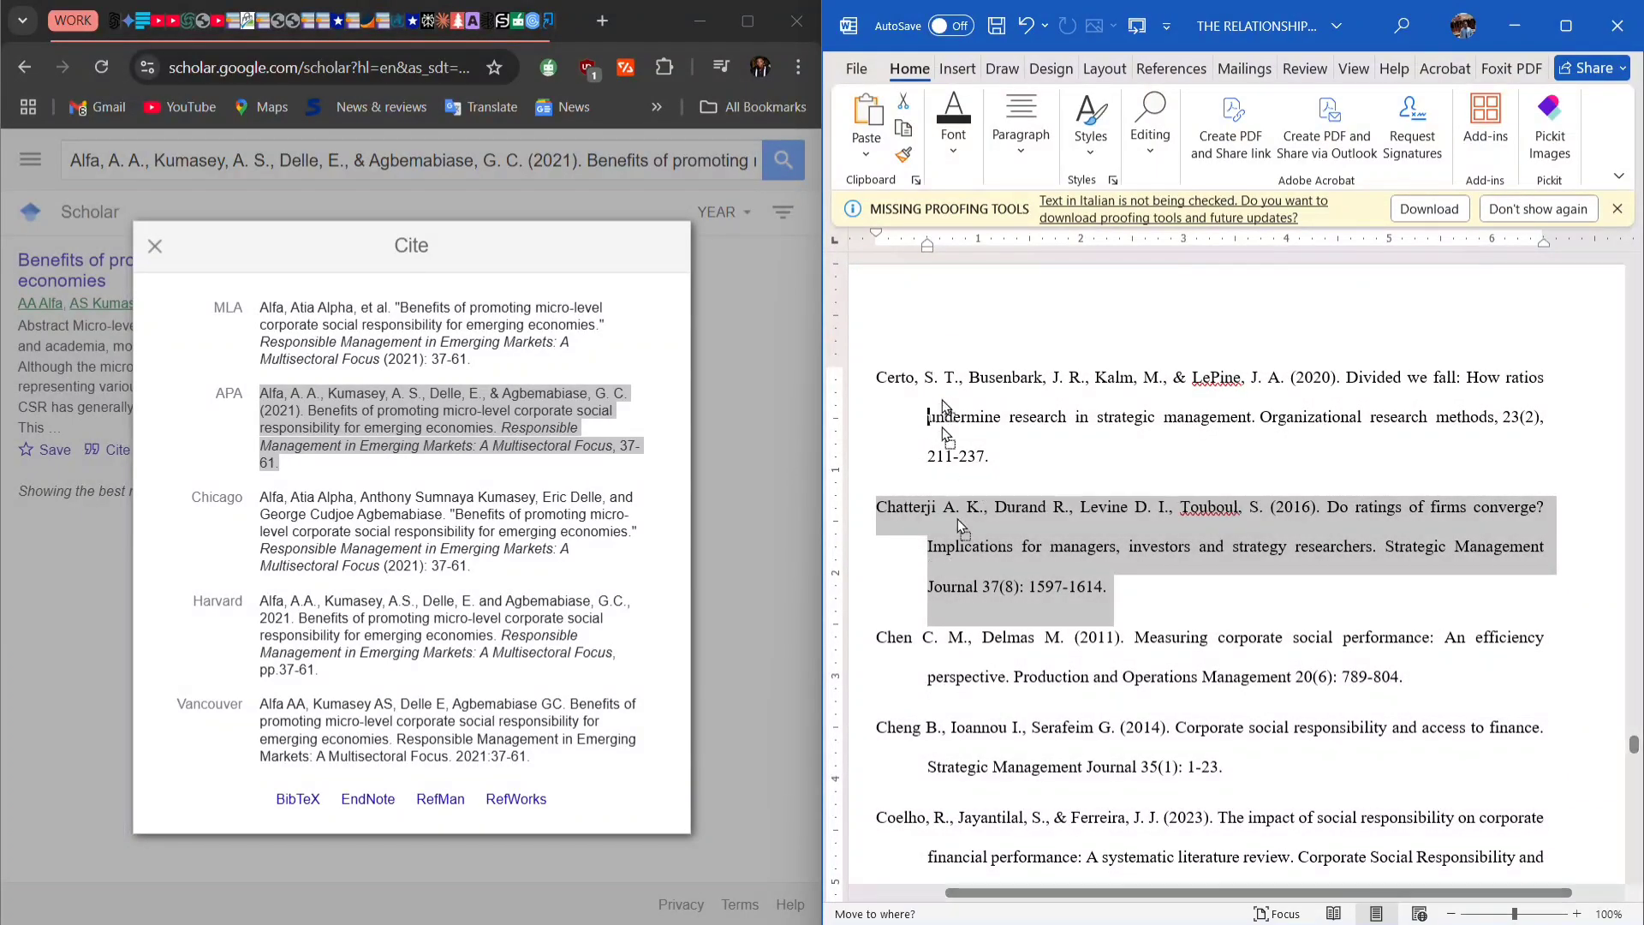
left_click_drag(957, 518, 1044, 690)
left_click_drag(1027, 762, 877, 826)
left_click(981, 869)
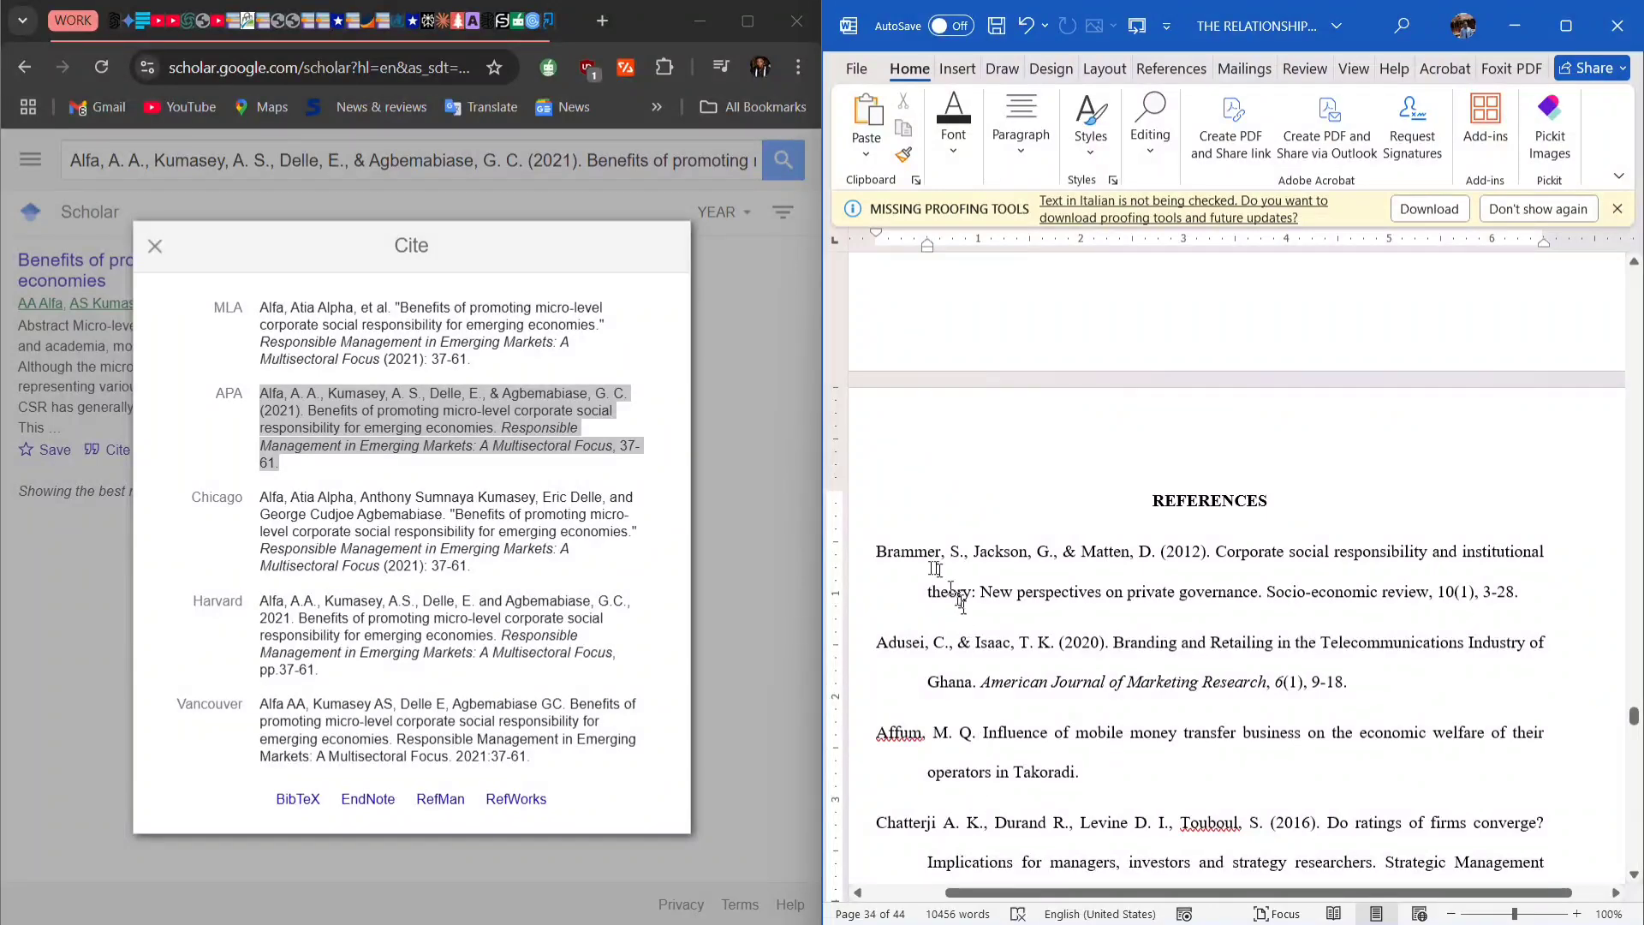
Review the rearranged entries at the start of the reference list for items out of alphabetical order.
left_click_drag(1022, 741, 1038, 866)
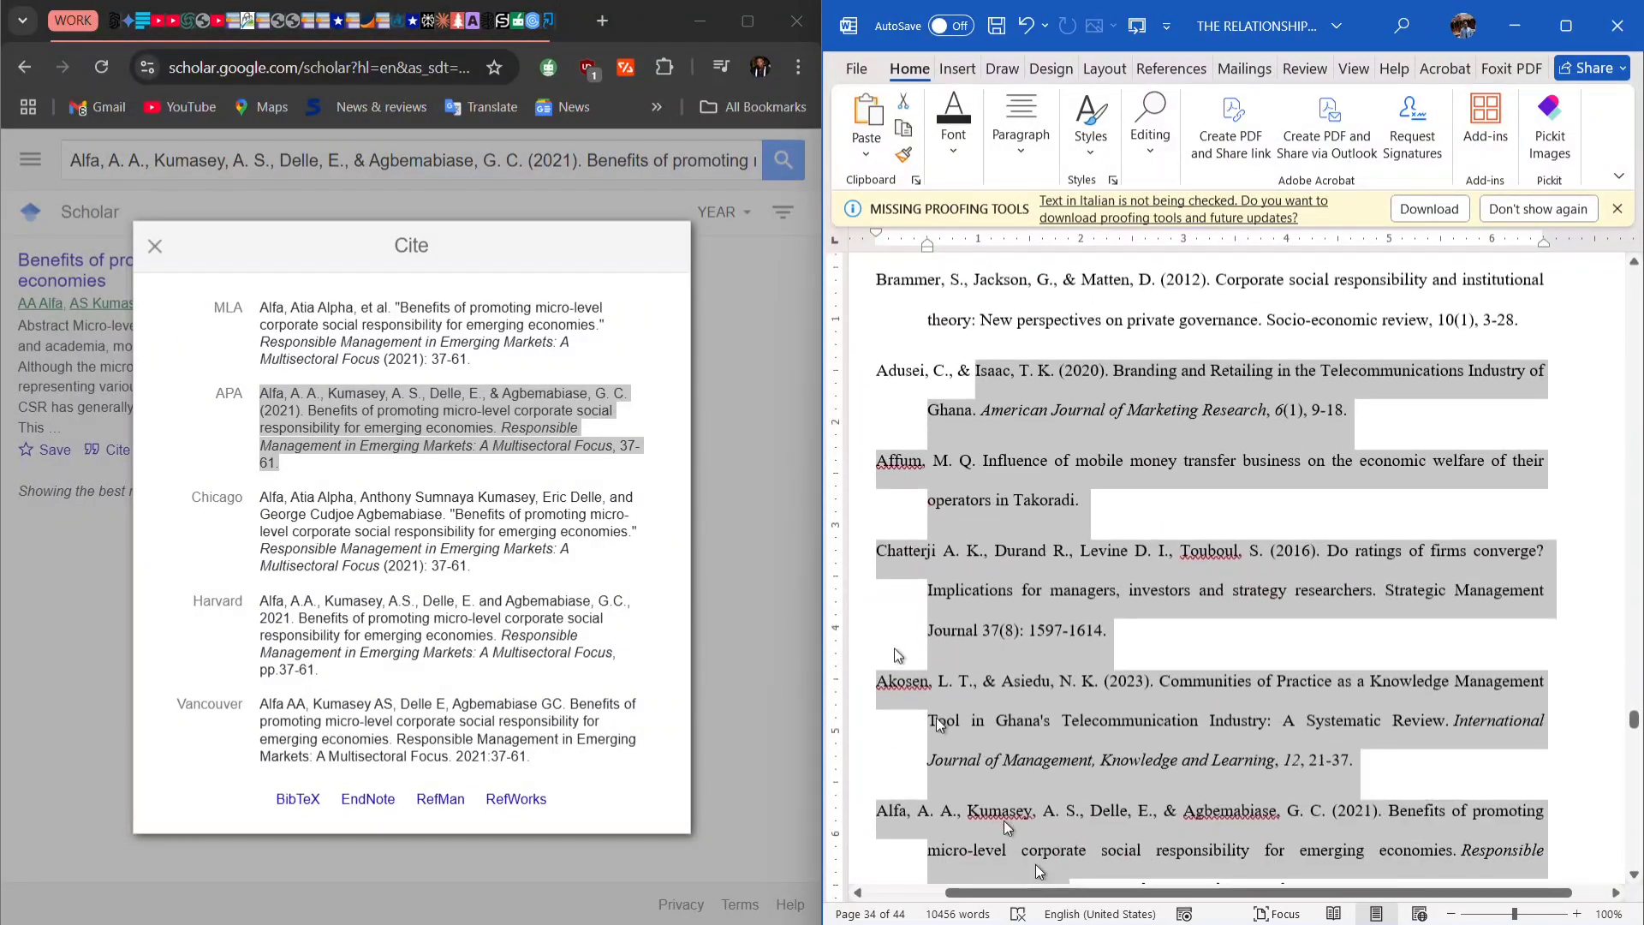
left_click(889, 624)
left_click_drag(906, 706, 1083, 462)
left_click_drag(1166, 548, 1122, 878)
left_click(1004, 527)
left_click_drag(1046, 438, 1100, 351)
left_click(1084, 324)
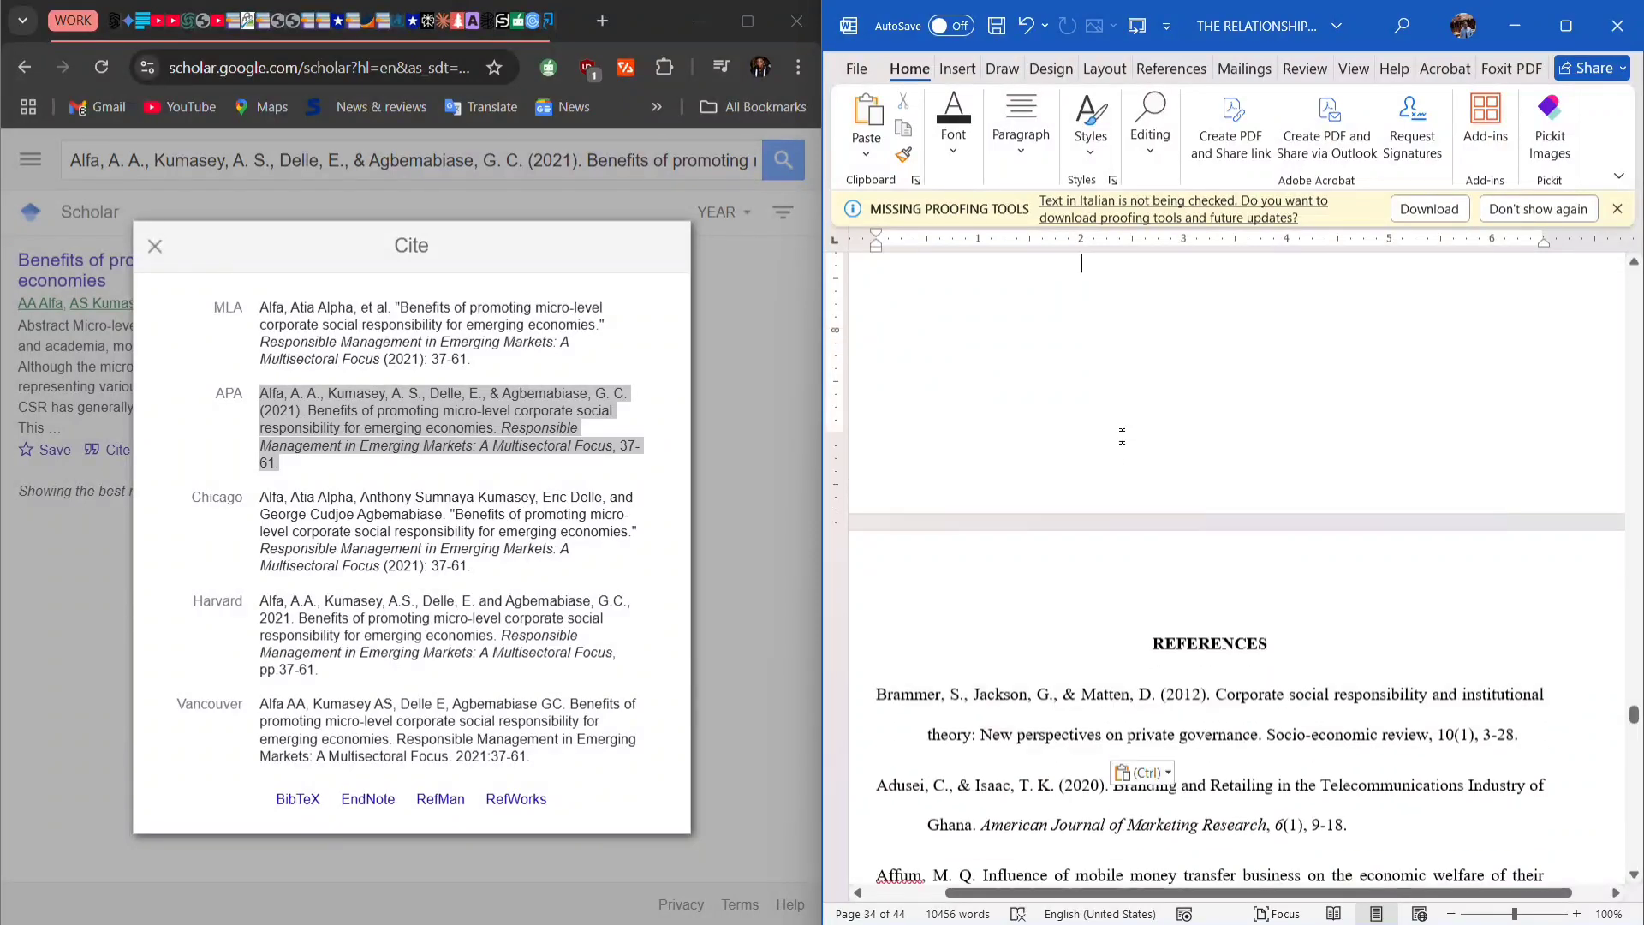
Insert page numbers at the bottom of the pages in the Plain Number 2 style and return to the body text.
left_click(957, 79)
left_click(956, 70)
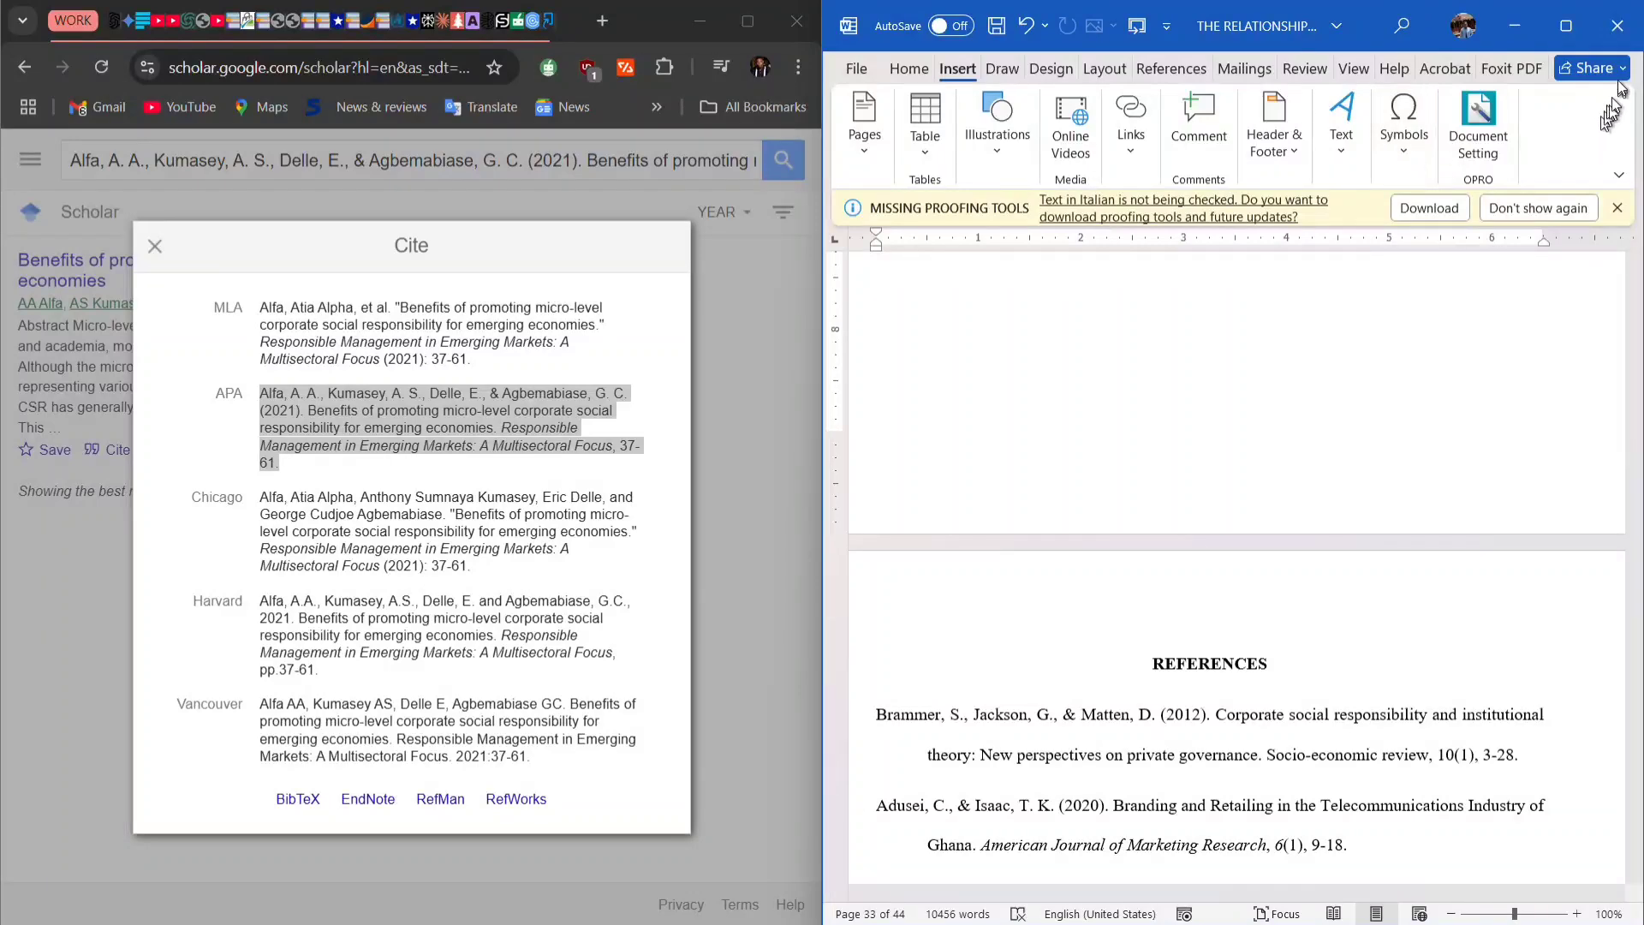
left_click(1566, 26)
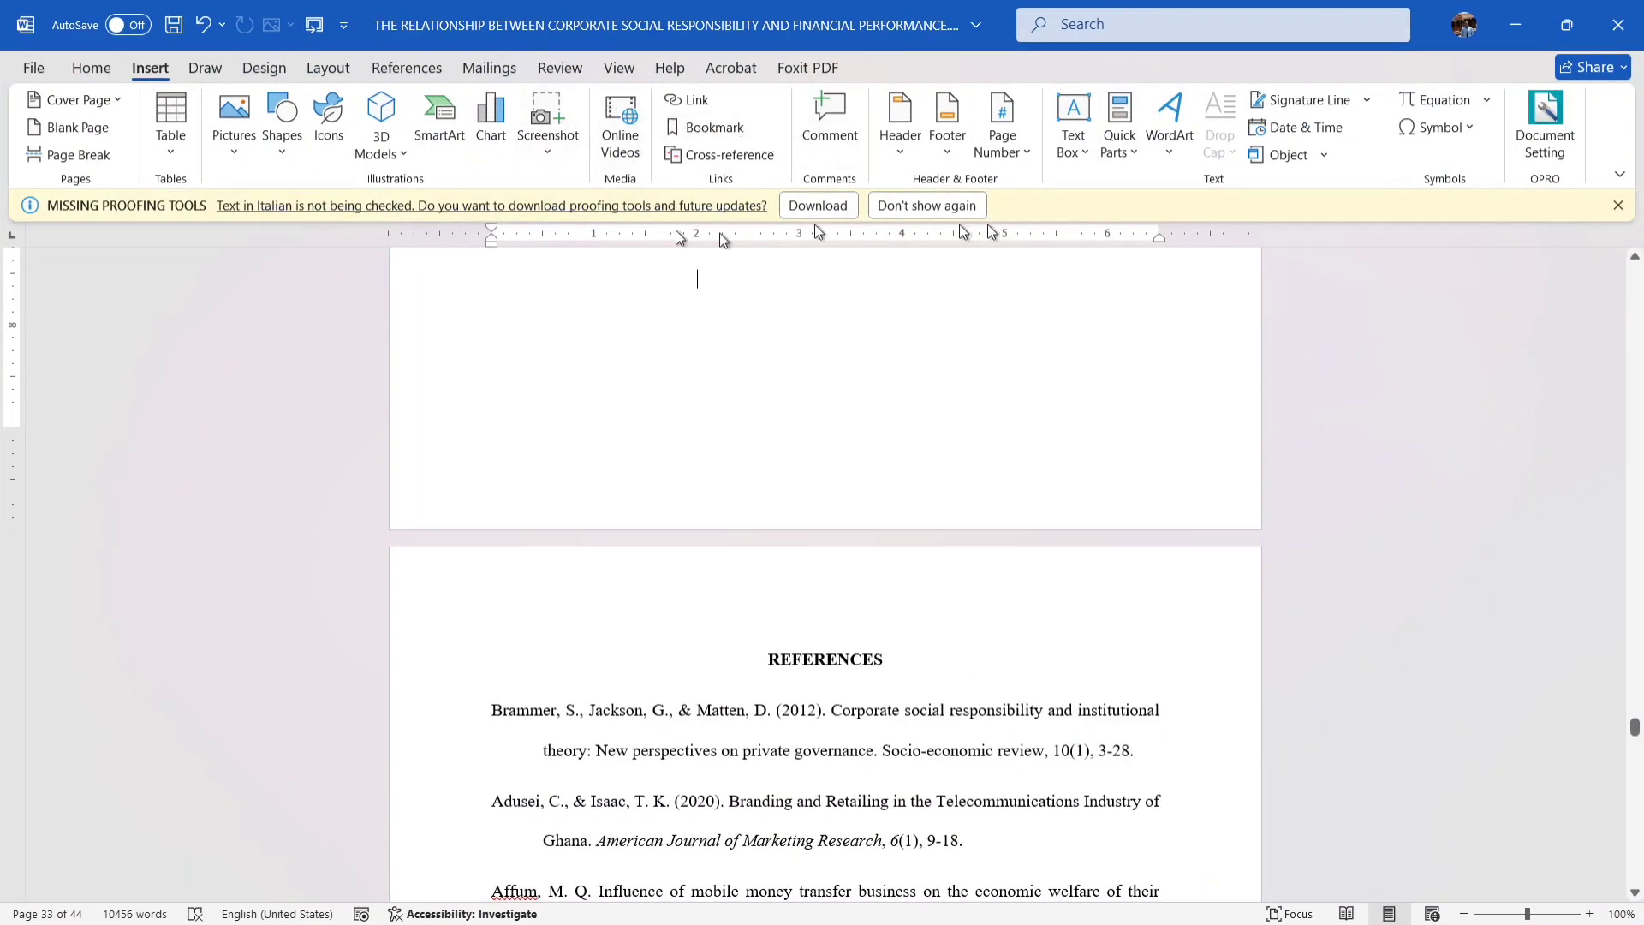
left_click(1014, 152)
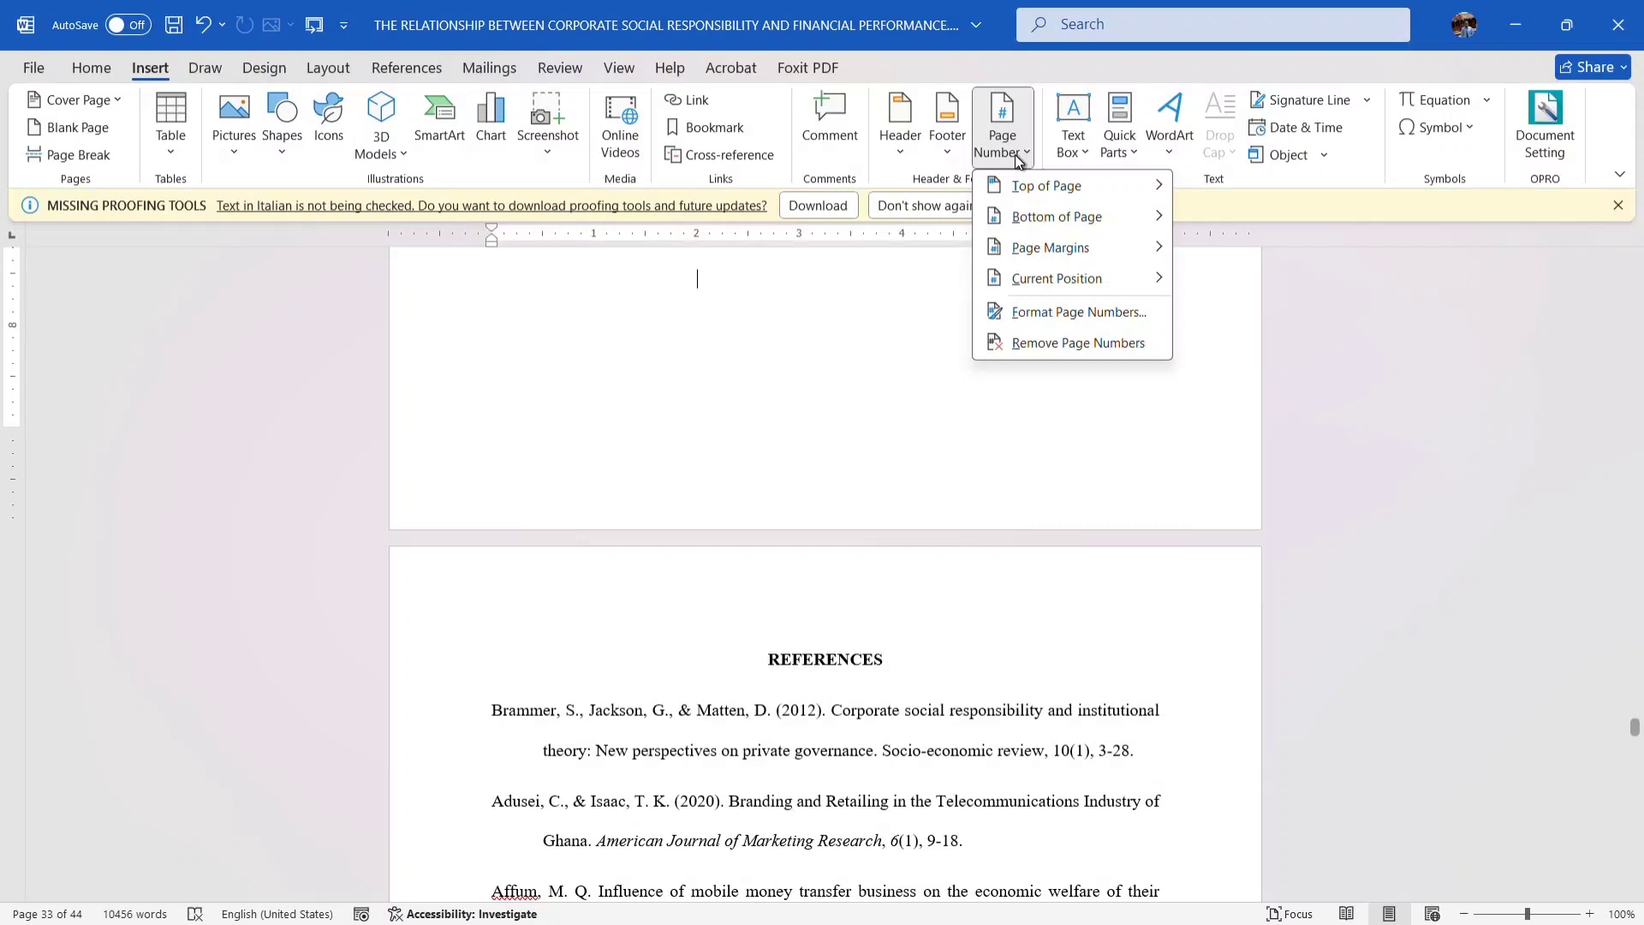
left_click(1034, 217)
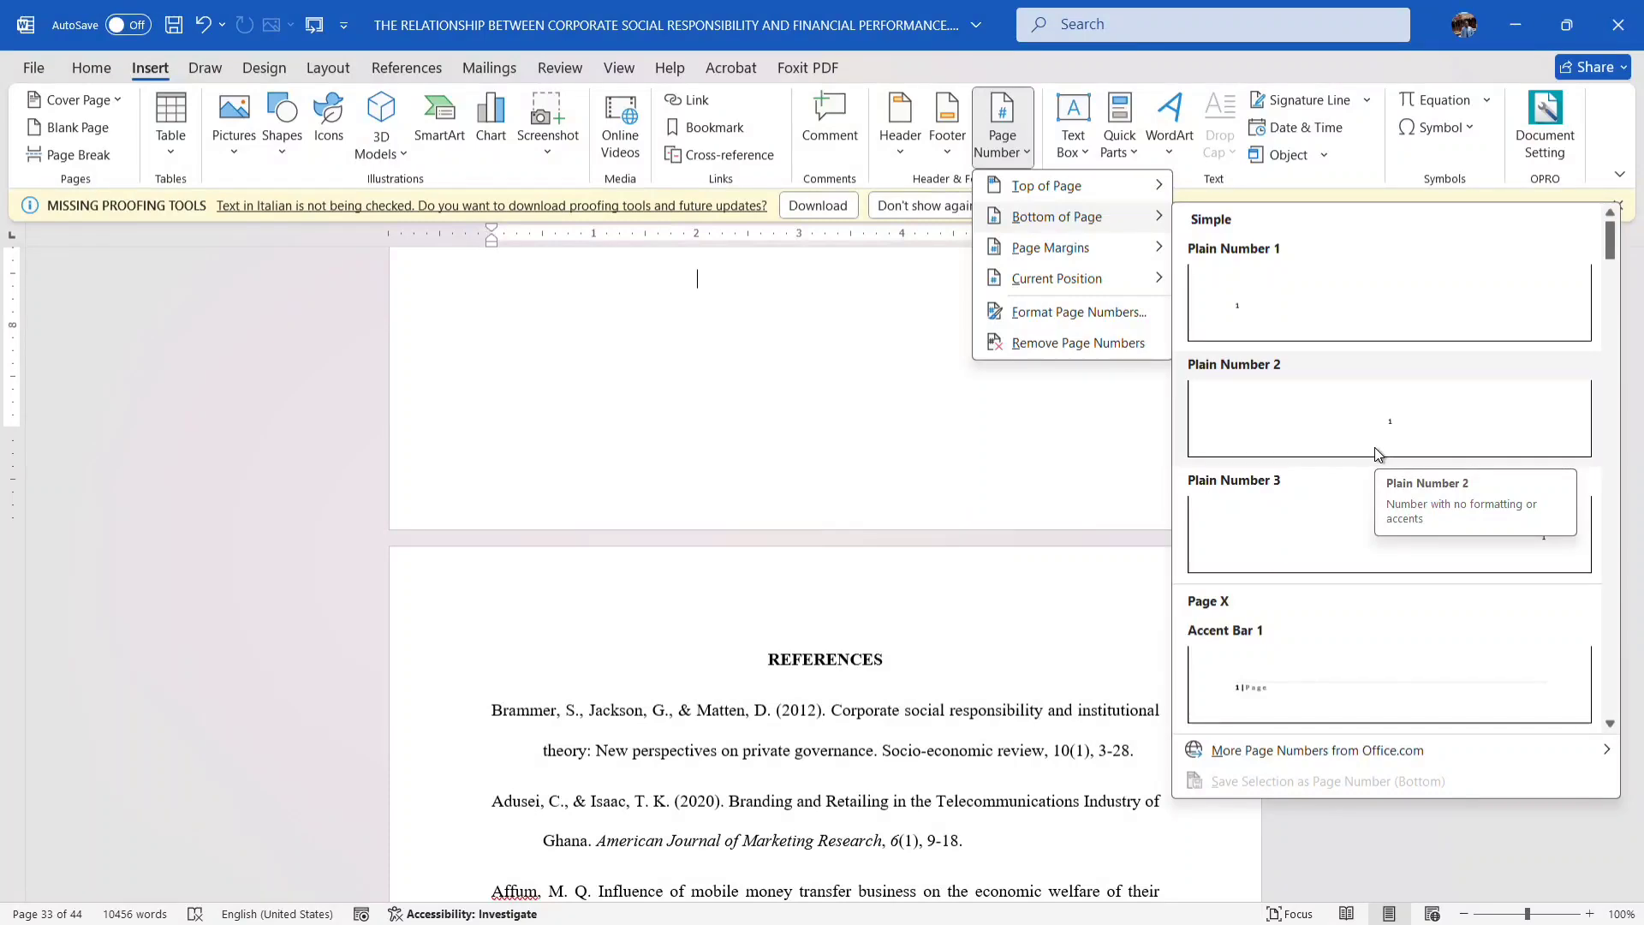
left_click(1376, 452)
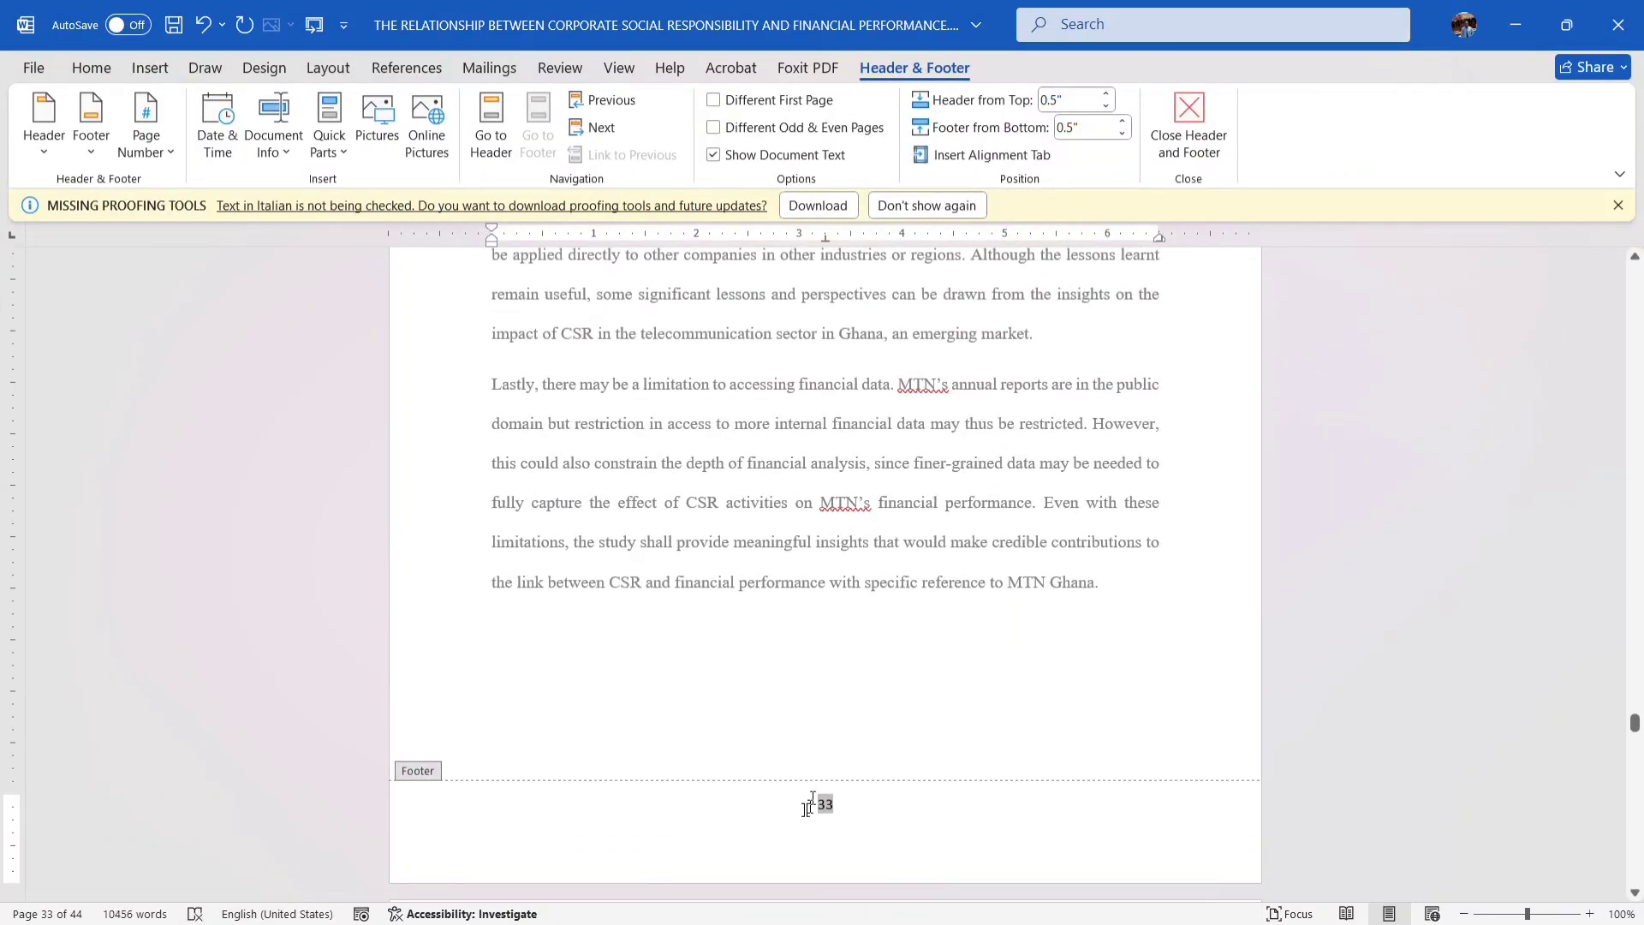
triple_click(876, 619)
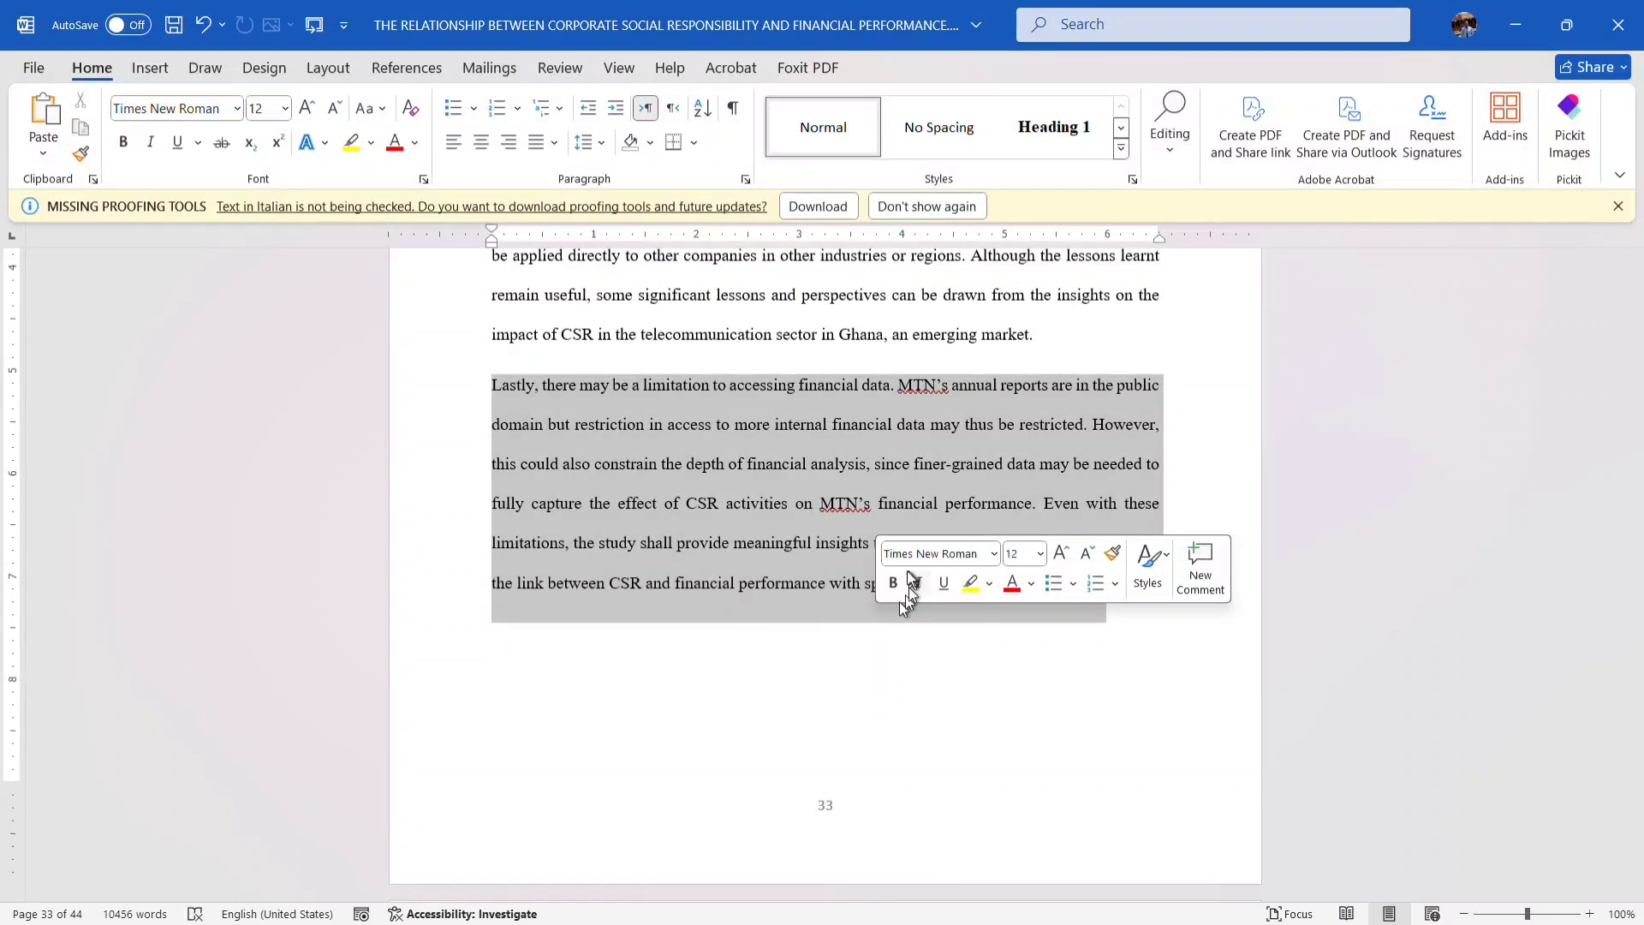
Check the new page numbers at the foot of the pages before the reference list.
left_click_drag(853, 589, 892, 328)
left_click_drag(872, 248, 936, 351)
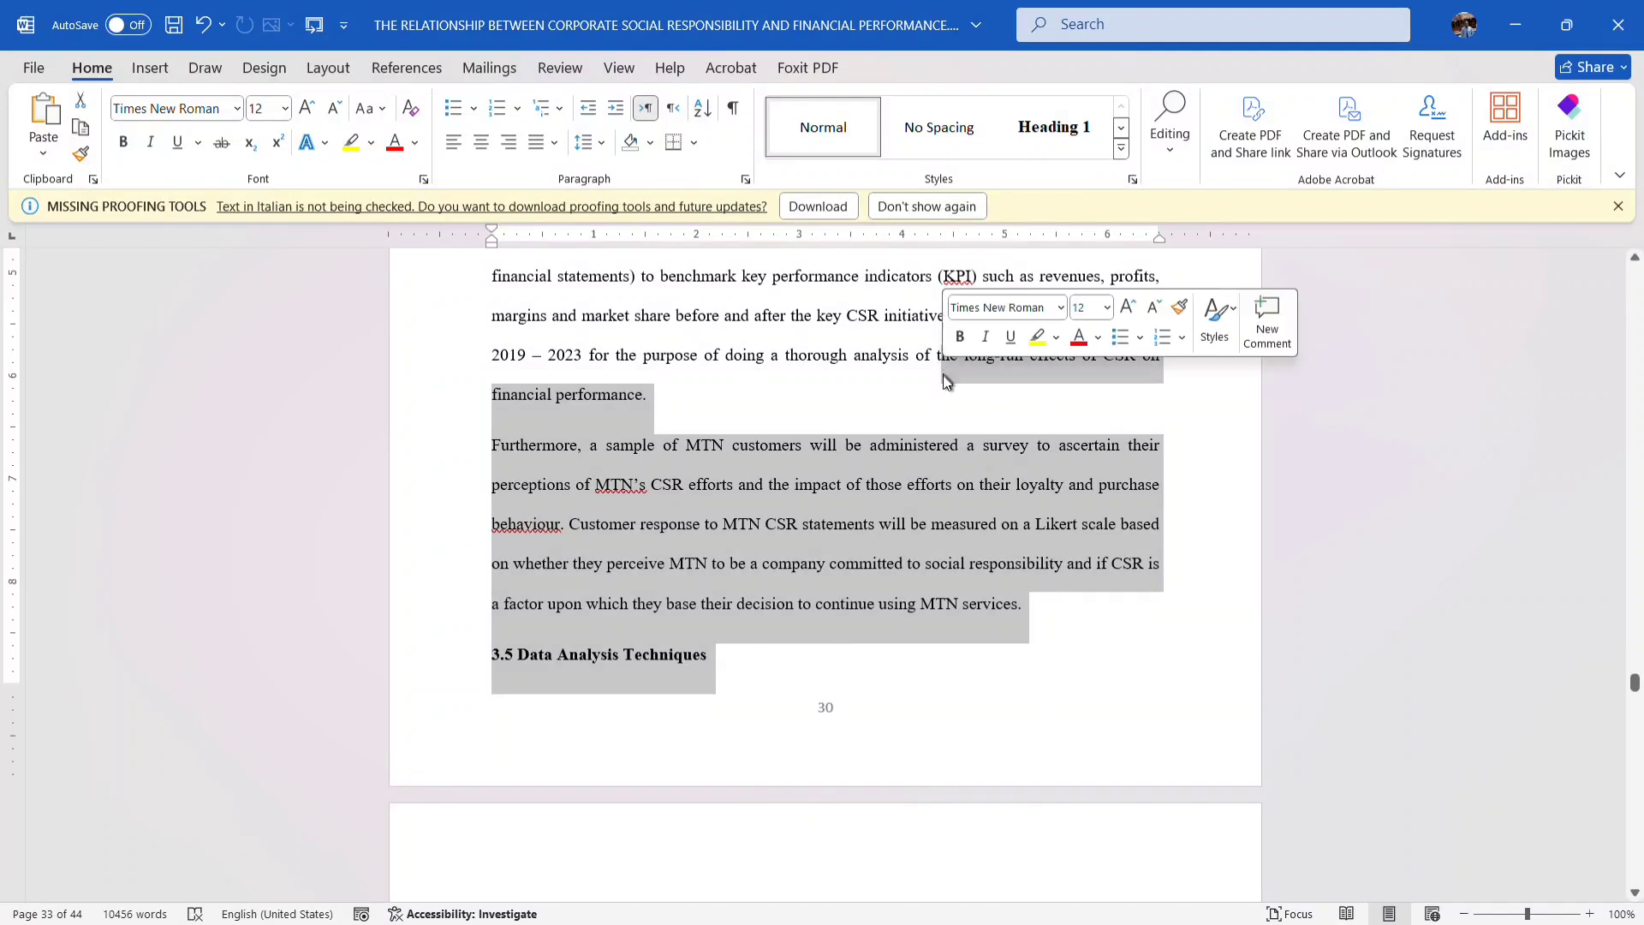
left_click(920, 398)
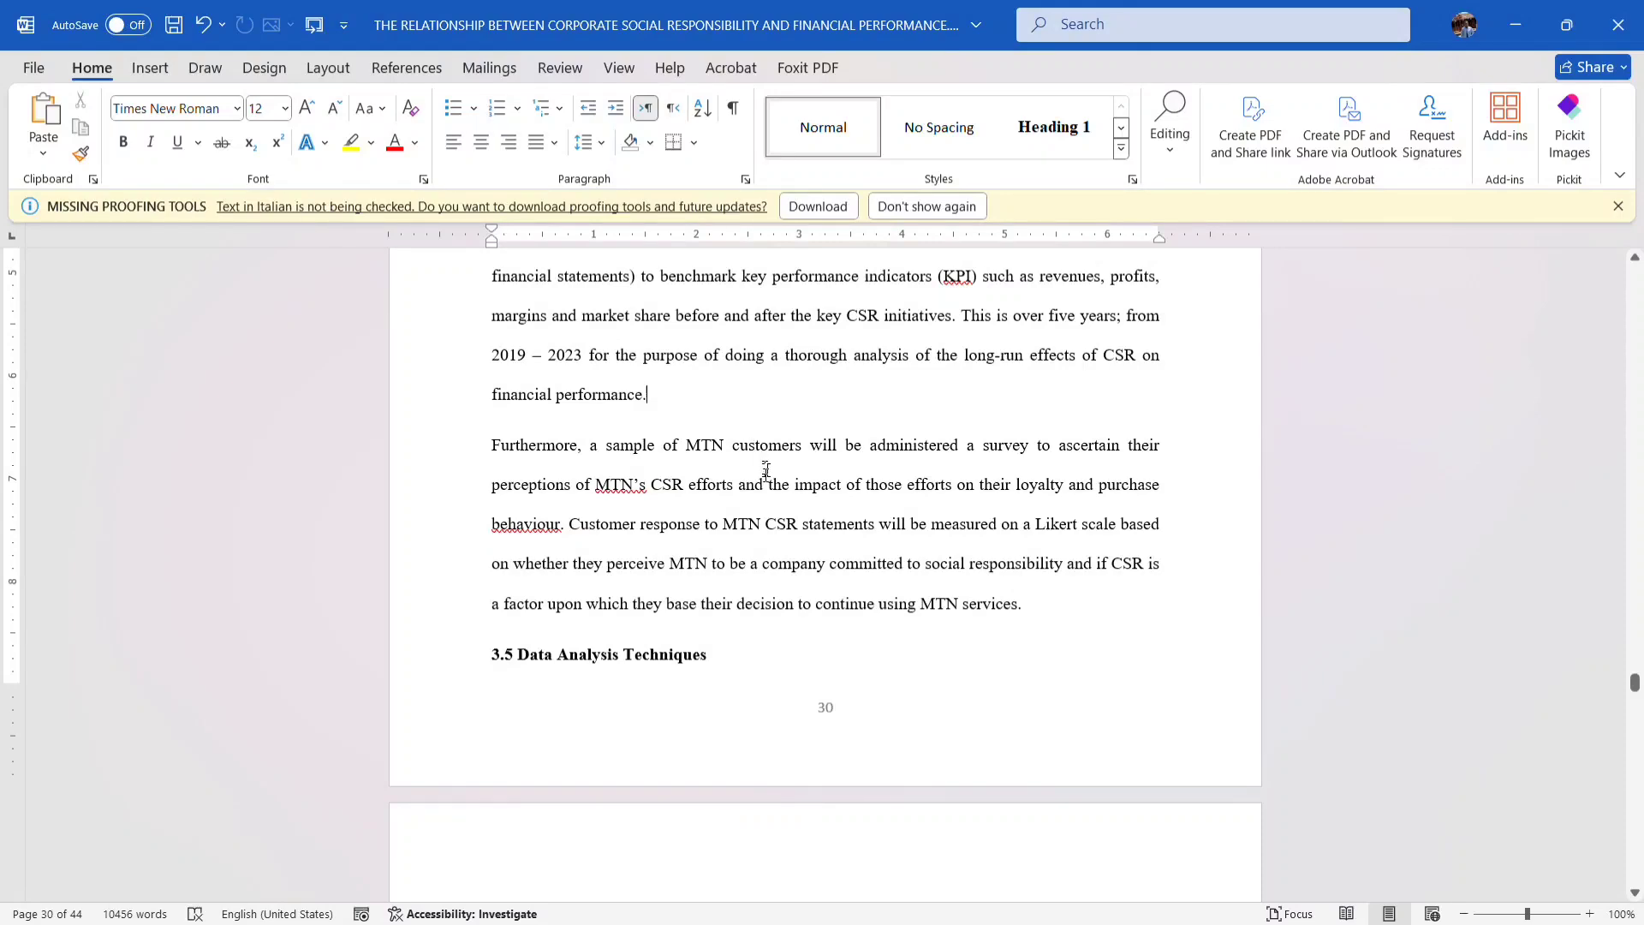
left_click_drag(812, 548, 908, 861)
left_click(808, 799)
left_click_drag(811, 661, 993, 916)
left_click(668, 648)
scroll(668, 648, "down", 20)
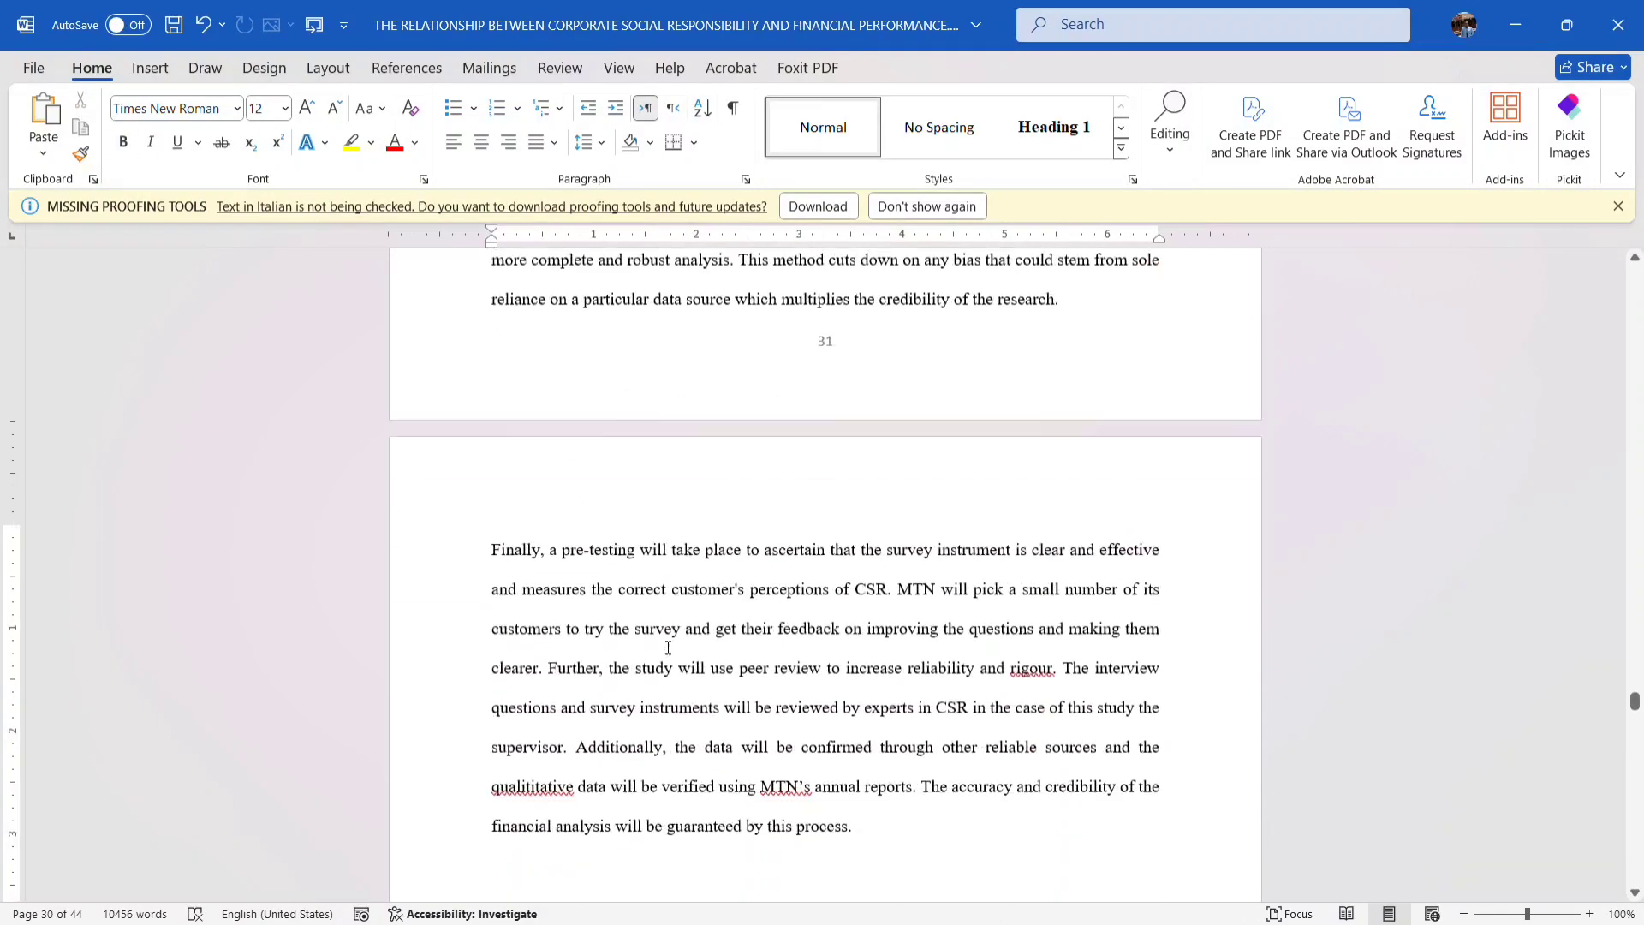
scroll(670, 650, "down", 3)
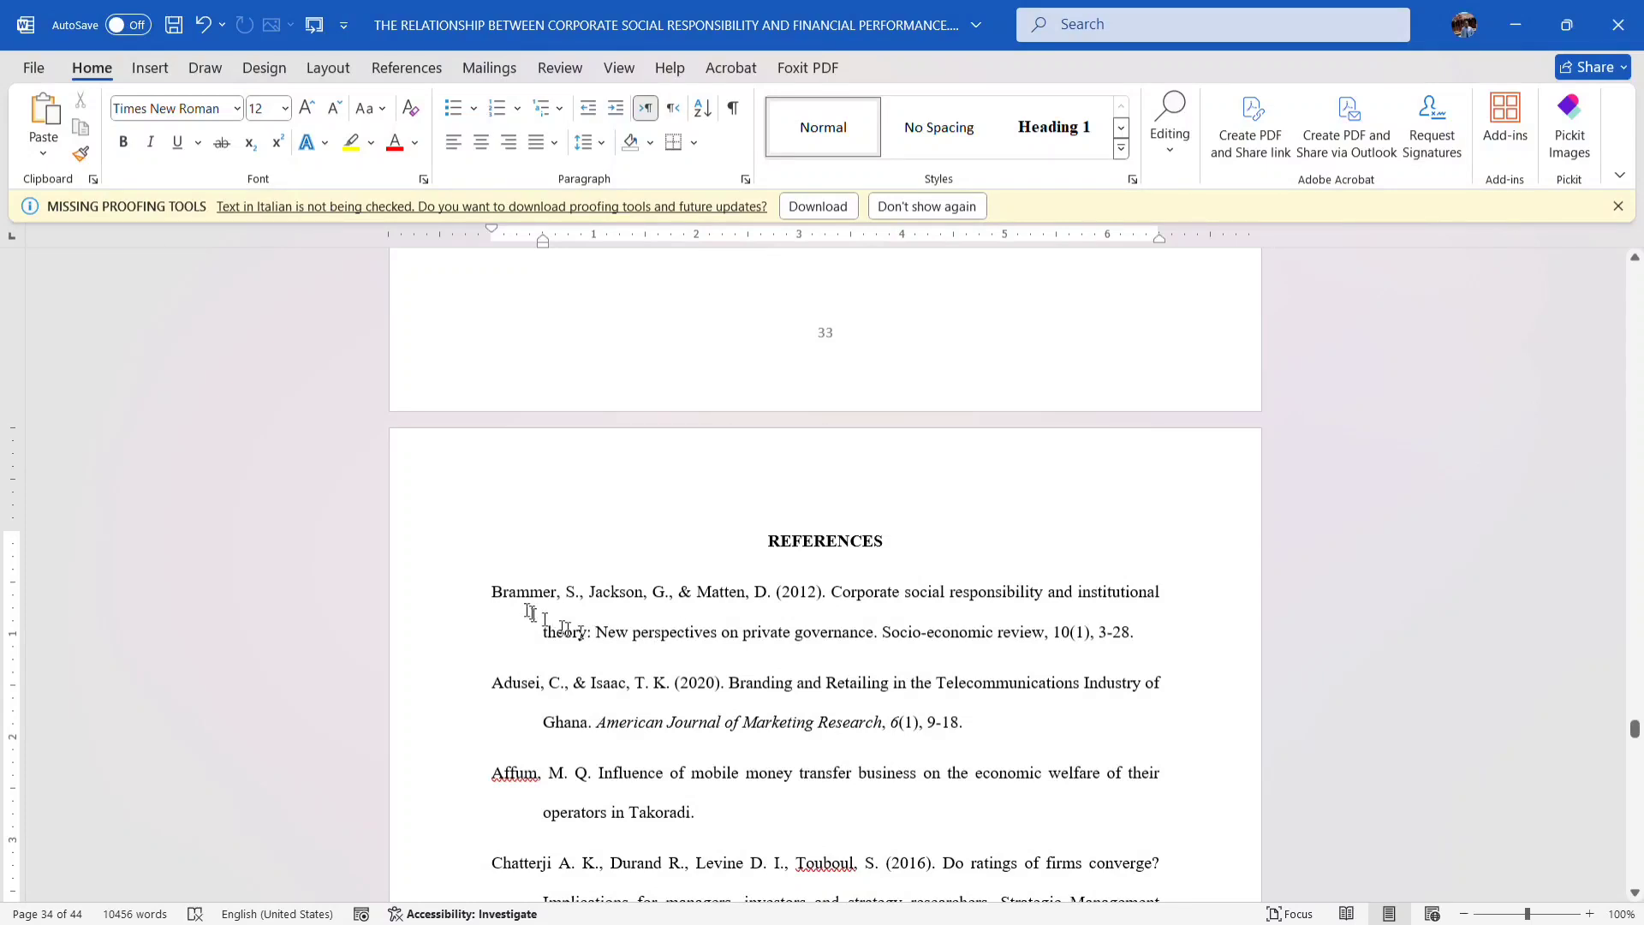
Select every entry below the REFERENCES heading to the end of the document and sort the paragraphs as text in ascending order.
left_click_drag(528, 594, 643, 866)
left_click(545, 645)
left_click_drag(533, 743, 720, 921)
left_click(569, 633)
left_click_drag(542, 657, 704, 327)
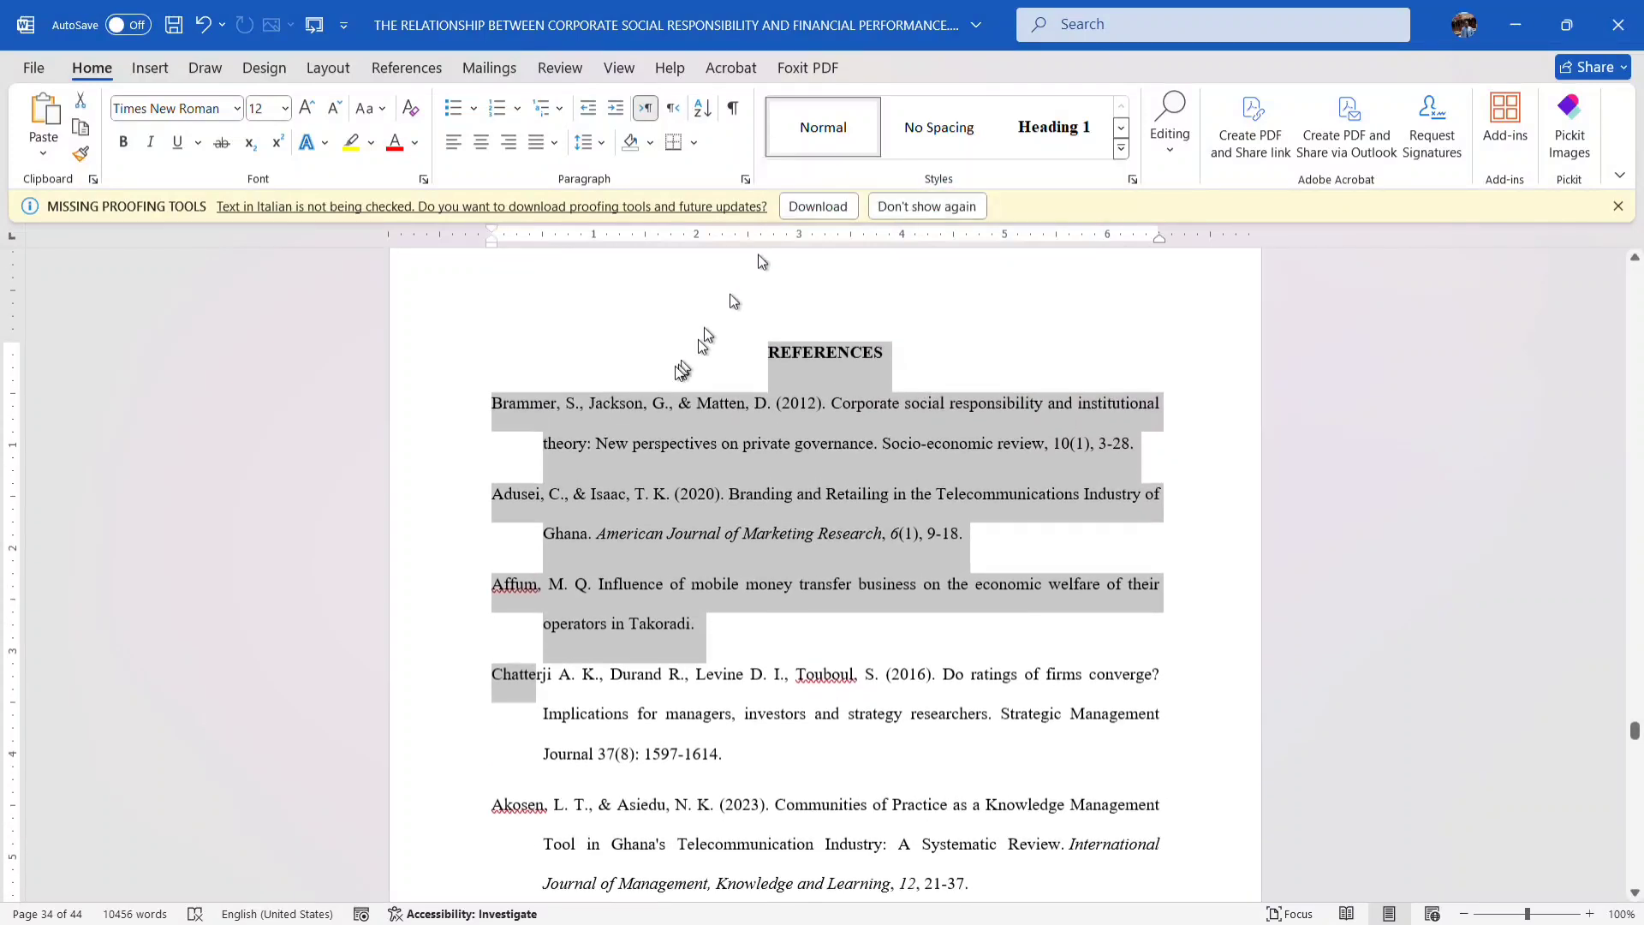
left_click(660, 351)
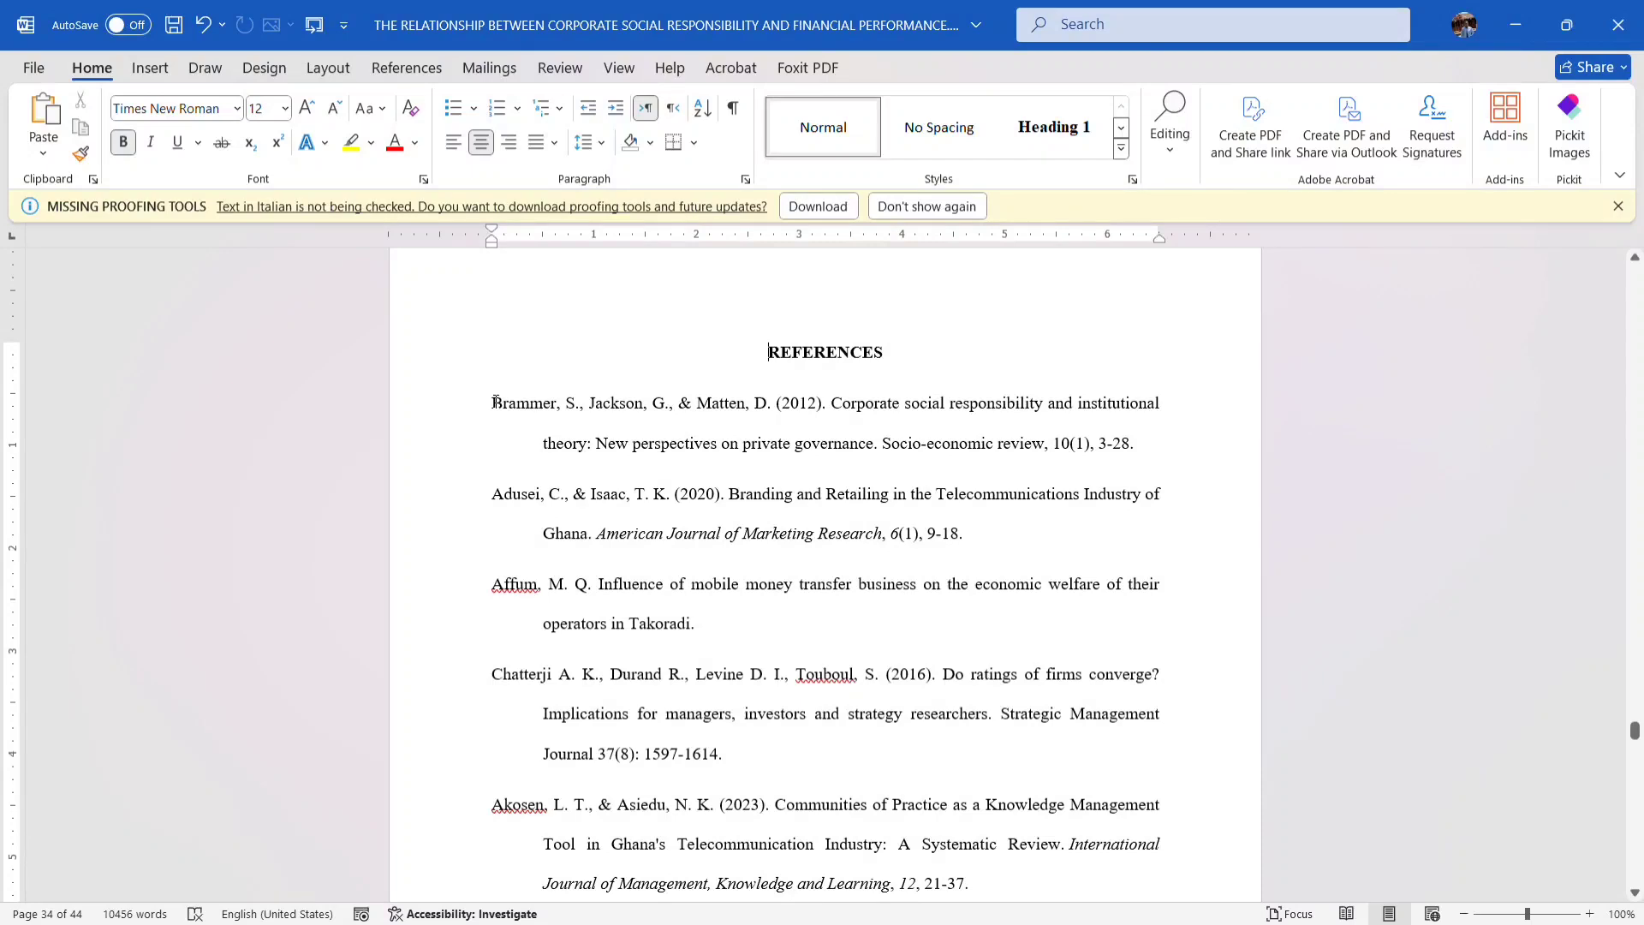
mouse_move(495, 403)
left_mouse_down()
mouse_move(856, 409)
mouse_move(873, 890)
mouse_move(934, 920)
mouse_move(1028, 821)
left_mouse_up()
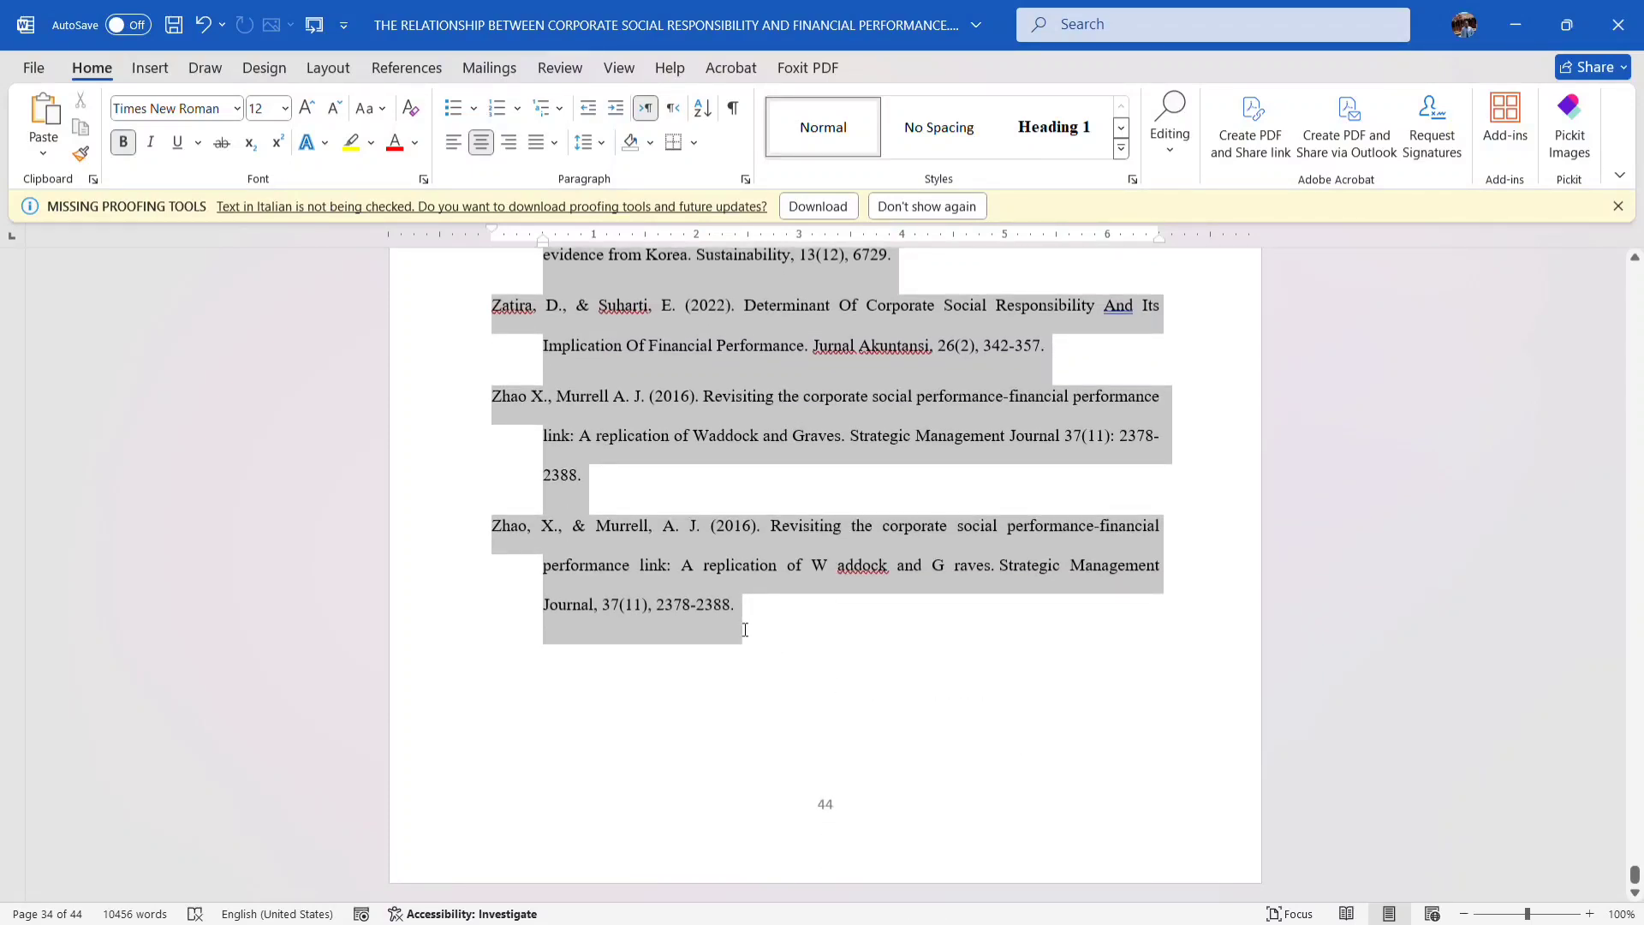
left_click_drag(740, 621, 738, 612)
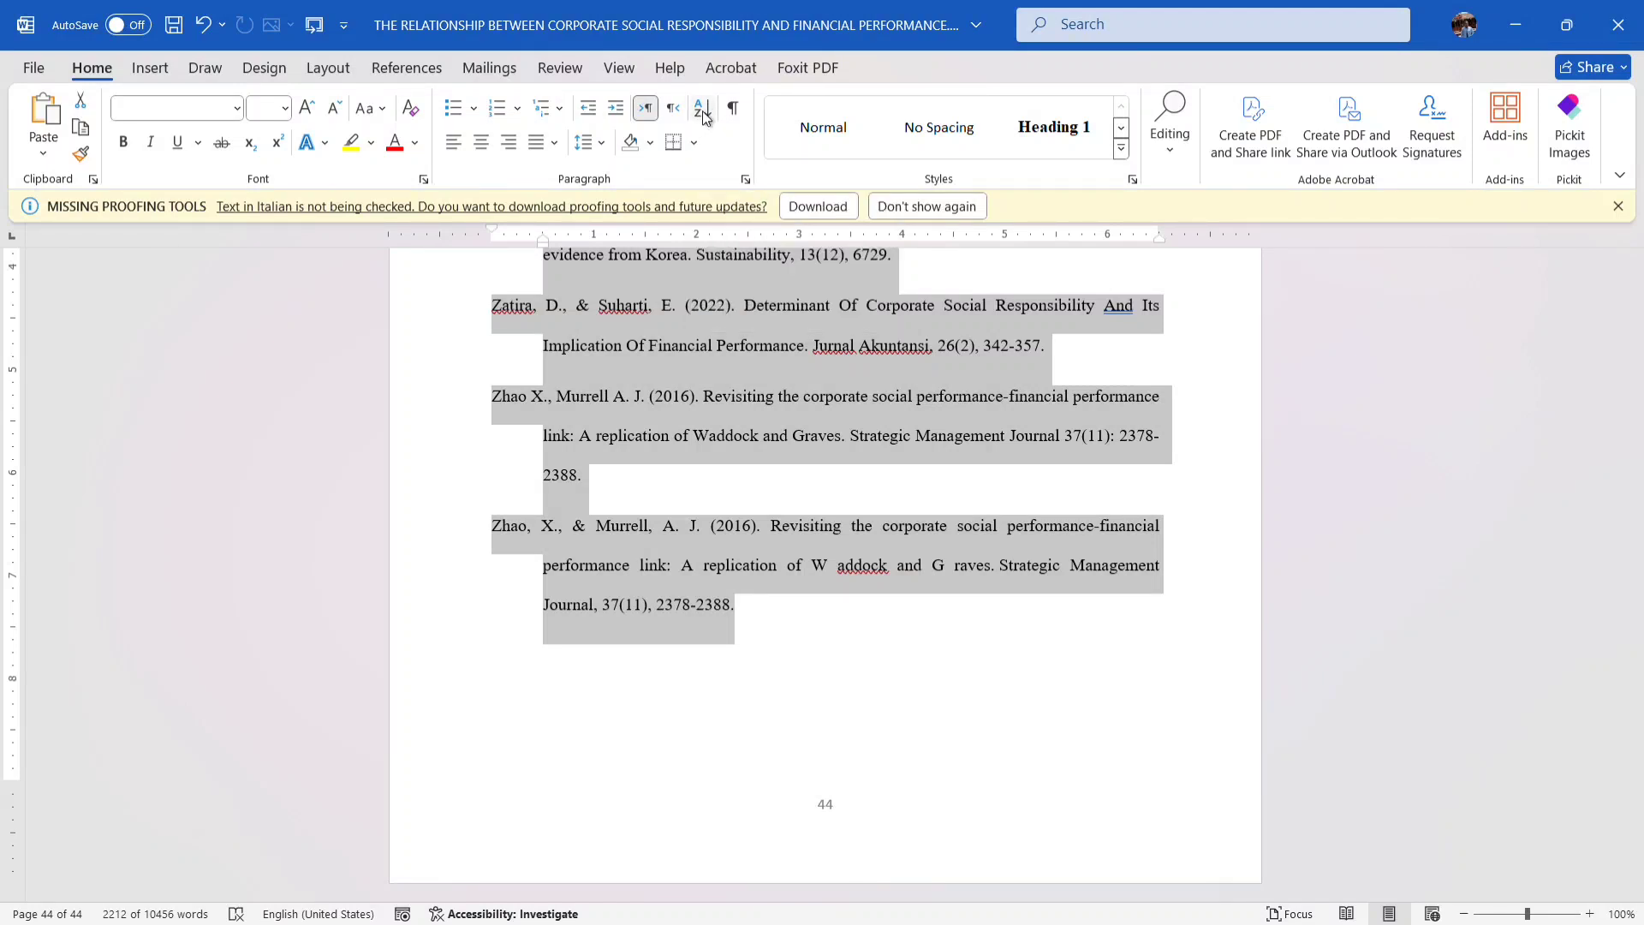
left_click(703, 109)
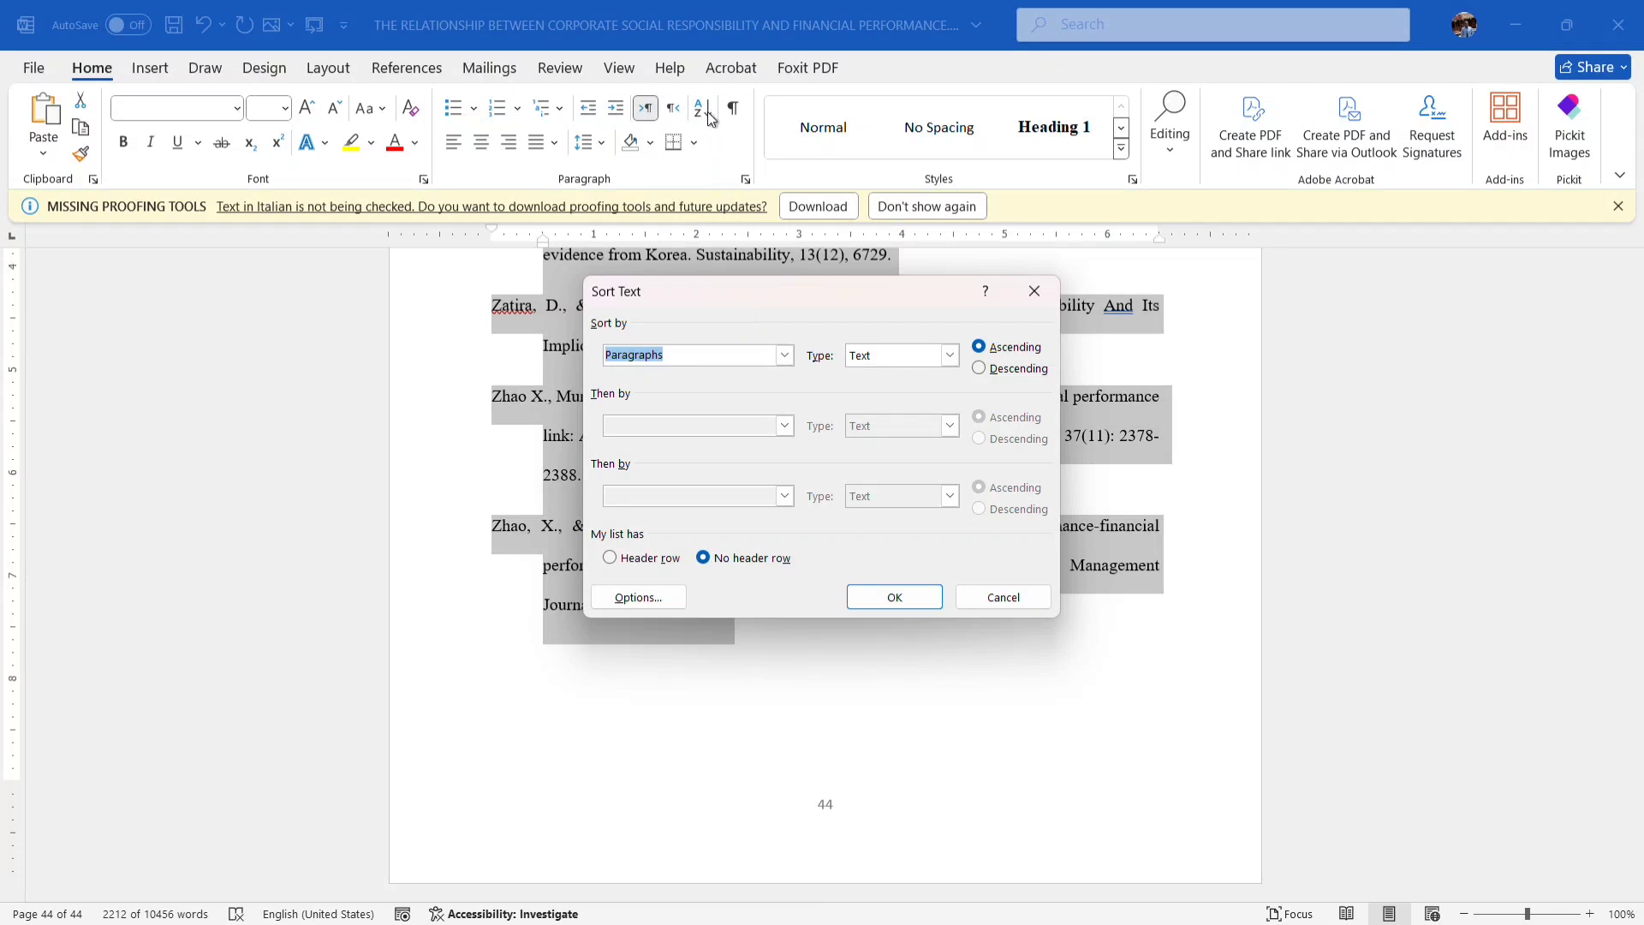
left_click(882, 602)
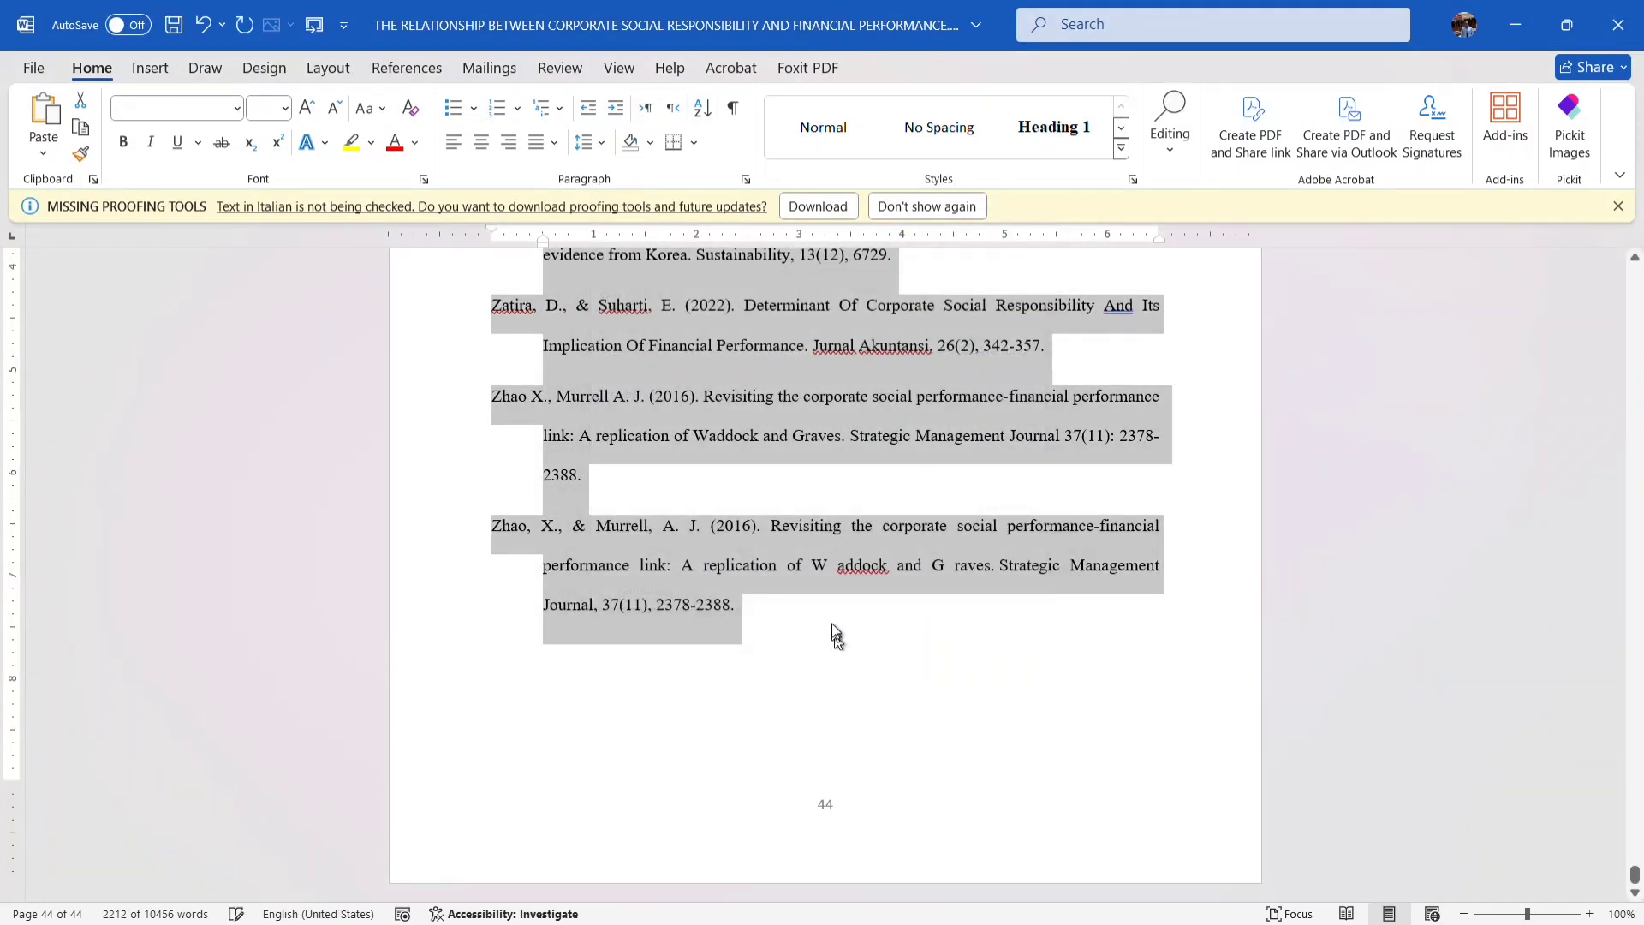
Examine the sorted reference list from its first entry onward to verify the alphabetical order, including the two entries that had been moved.
key("Left")
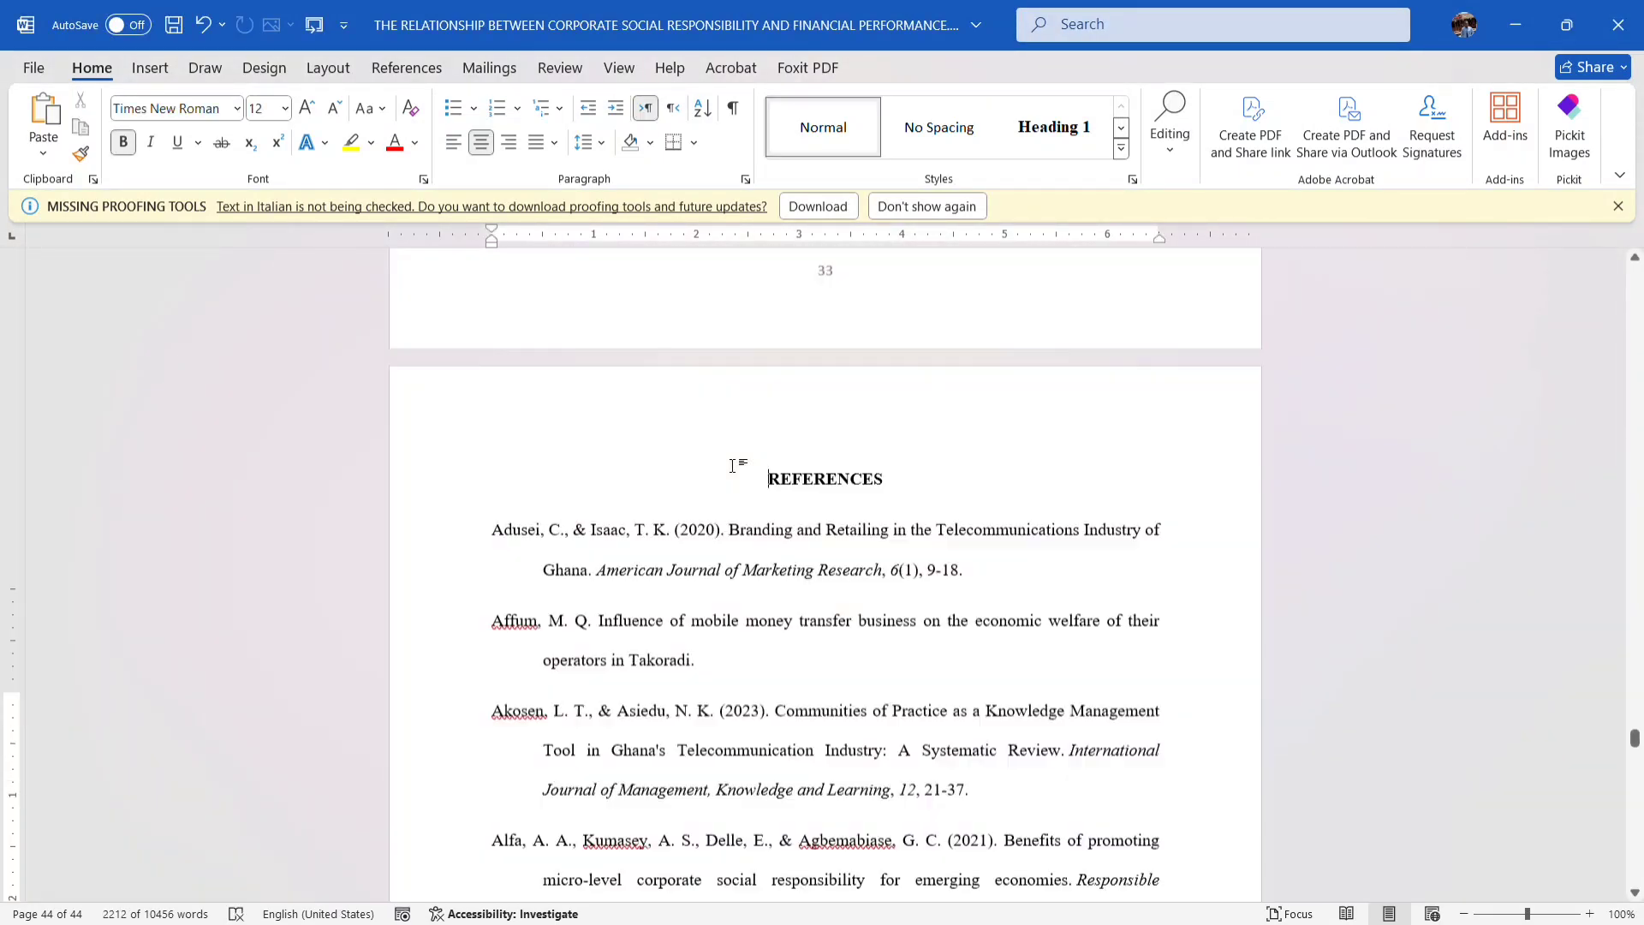
scroll(740, 469, "up", 2)
left_click_drag(567, 732, 788, 922)
scroll(795, 774, "down", 3)
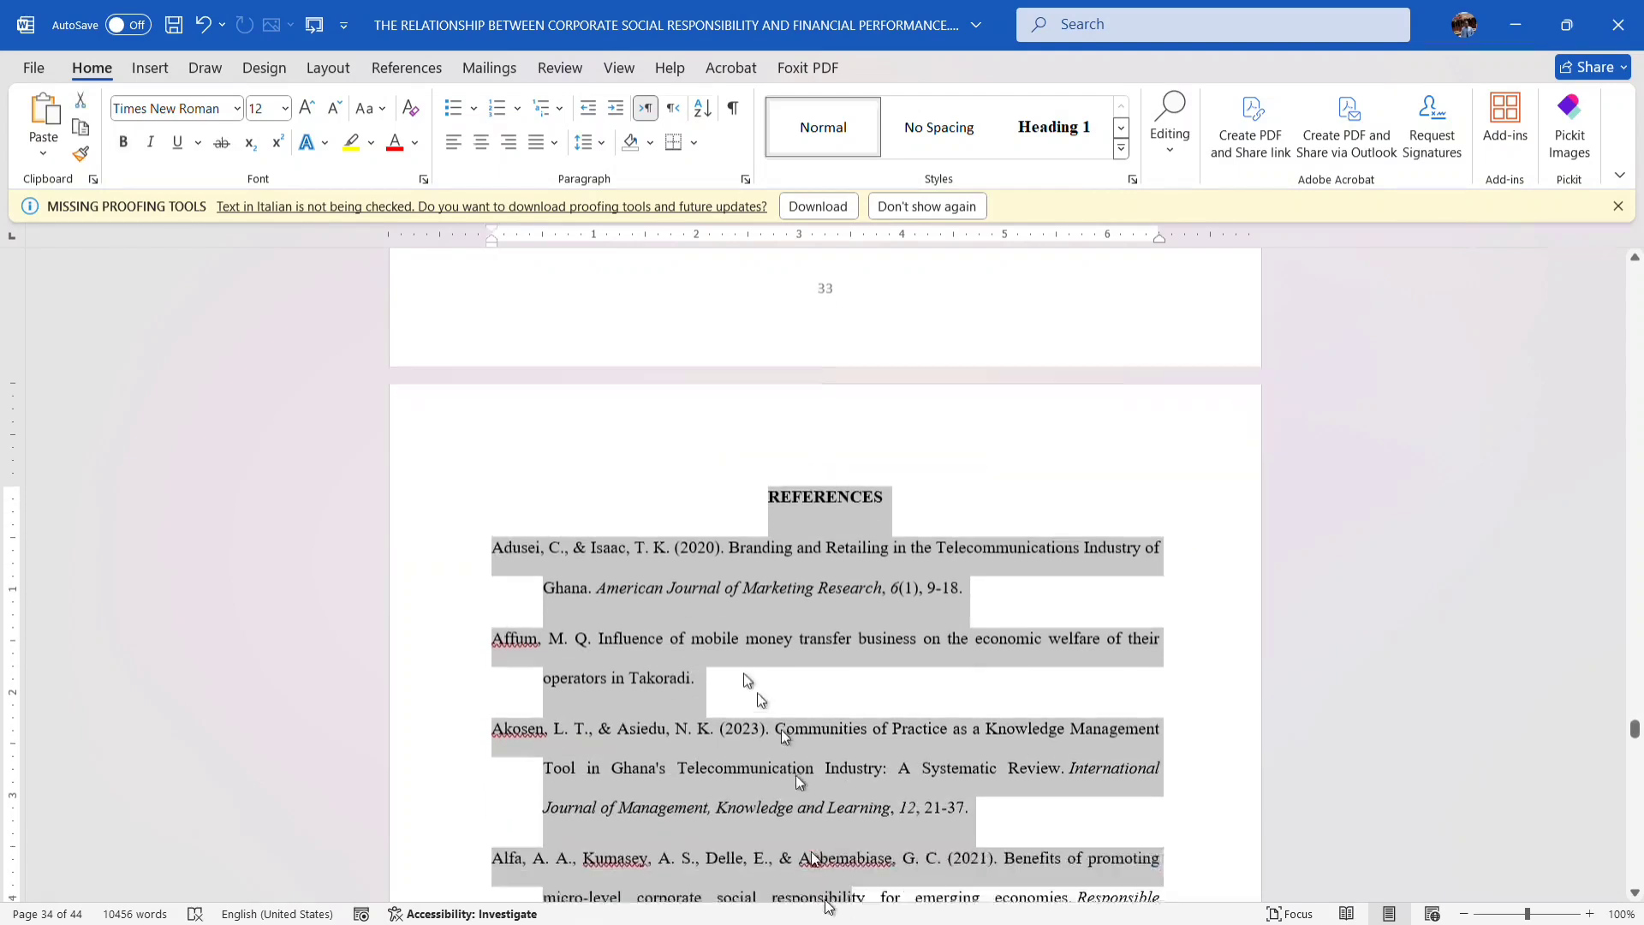
left_click(705, 638)
left_click_drag(503, 552, 681, 617)
left_click(585, 421)
left_click_drag(623, 441, 642, 597)
left_click(597, 687)
left_click_drag(493, 702, 745, 664)
left_click_drag(588, 366, 758, 672)
left_click(600, 573)
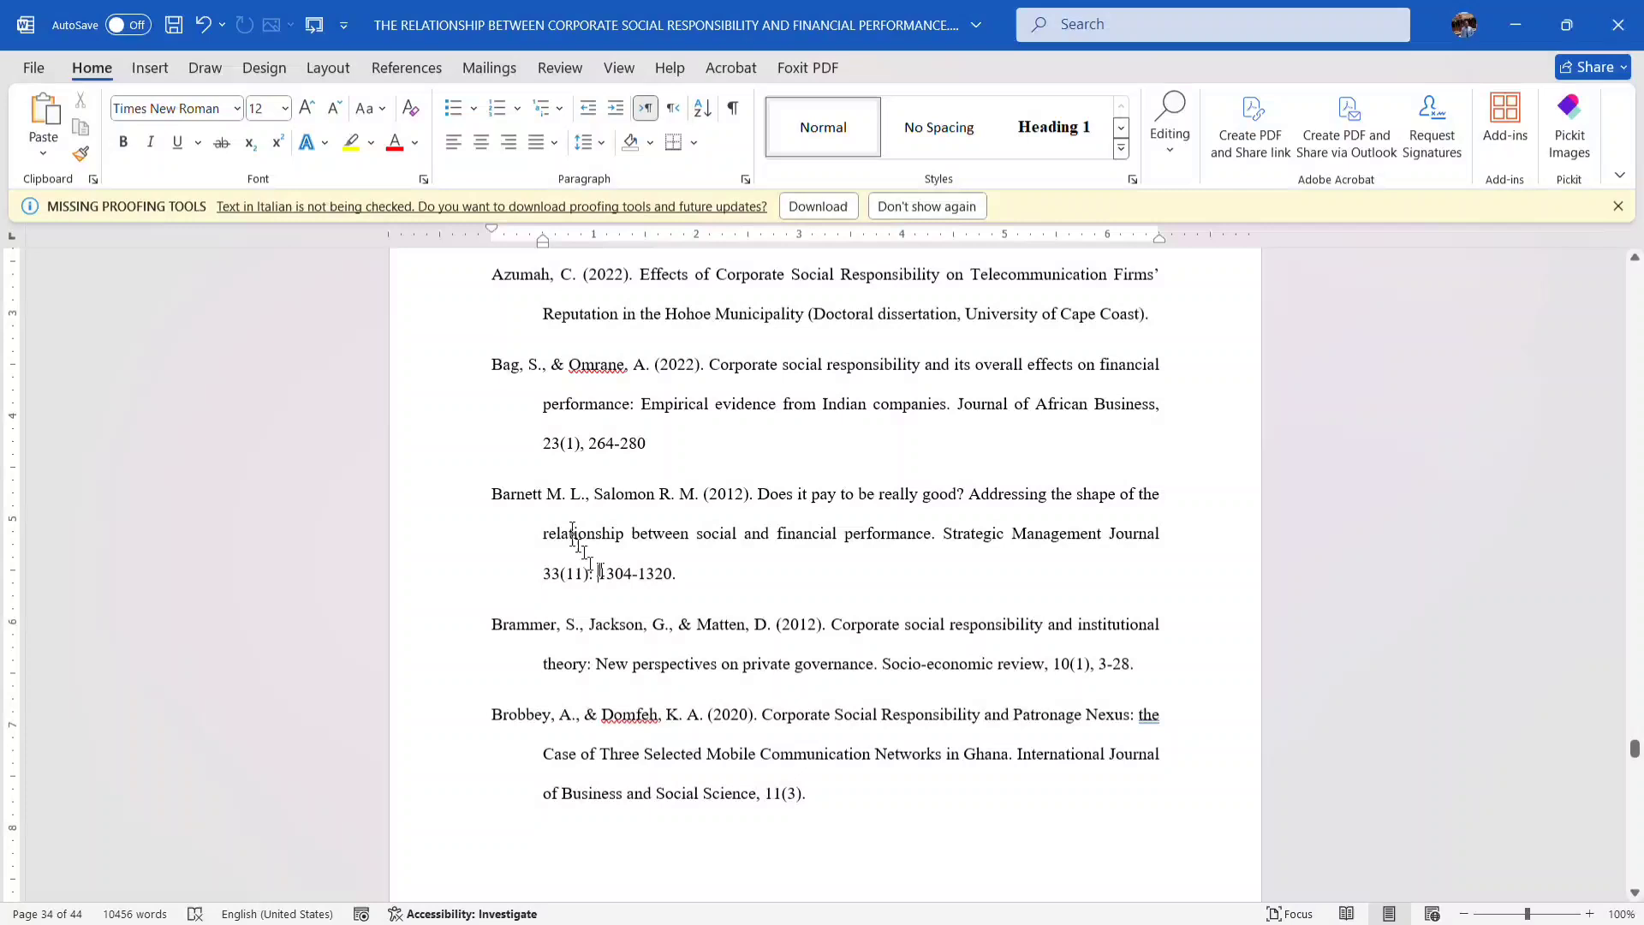
triple_click(564, 517)
left_click(570, 537)
left_click_drag(569, 537, 668, 752)
triple_click(596, 679)
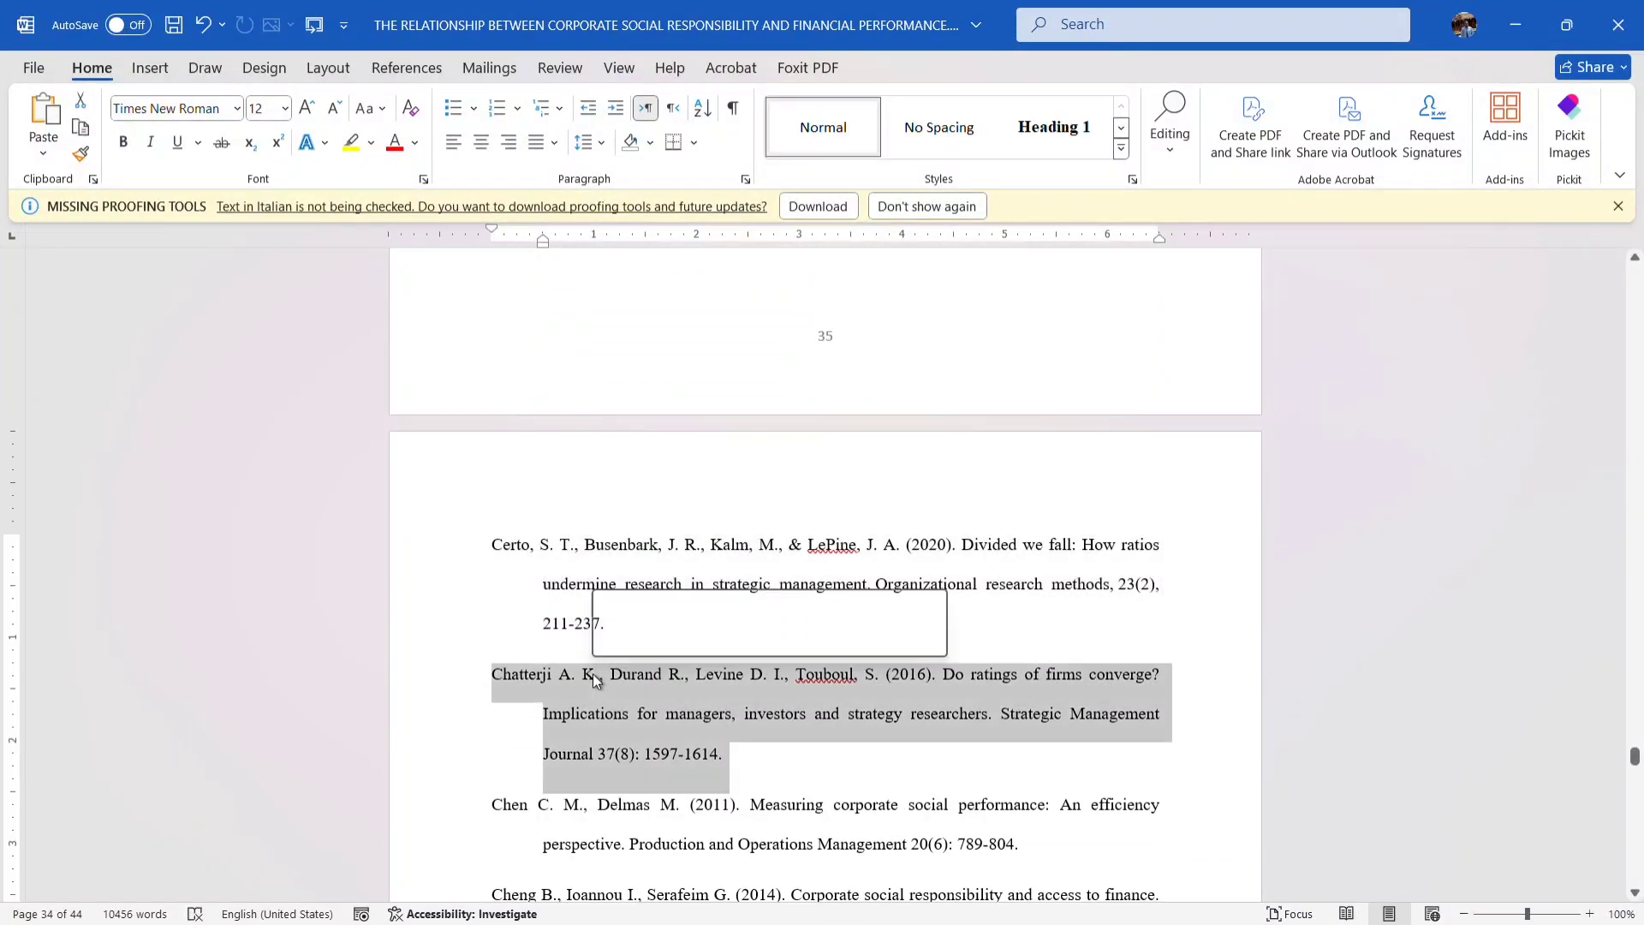
left_click(597, 678)
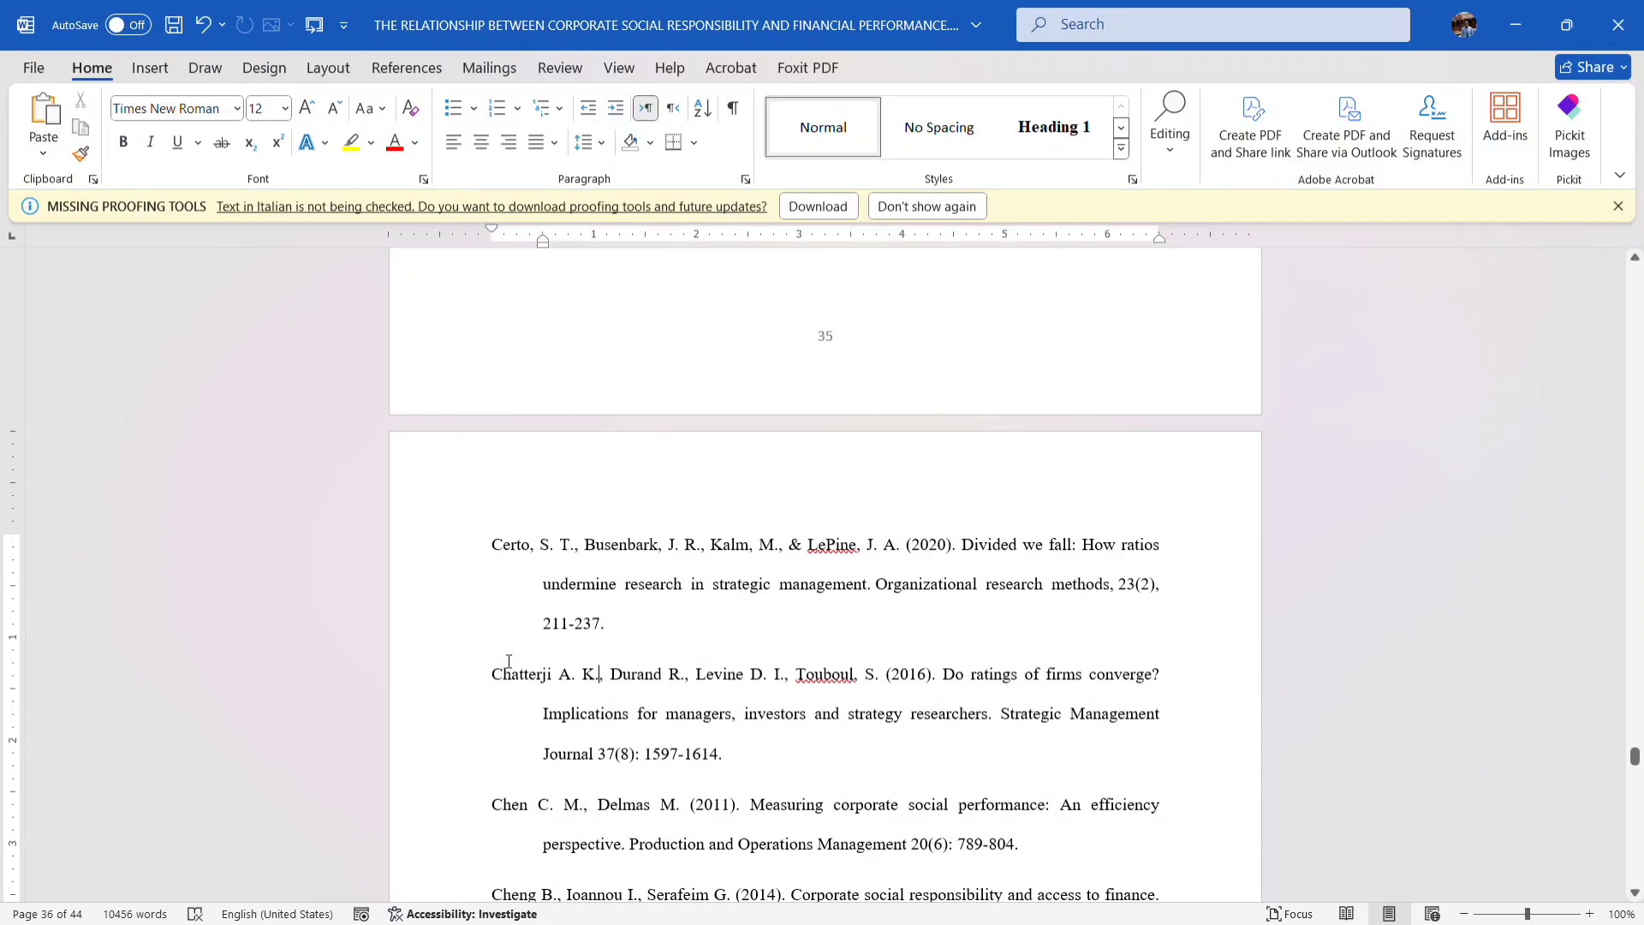
Compare the leading letters of the neighbouring reference entries beginning with "Ch" on page 36 to verify their alphabetical order.
left_click_drag(509, 661, 675, 893)
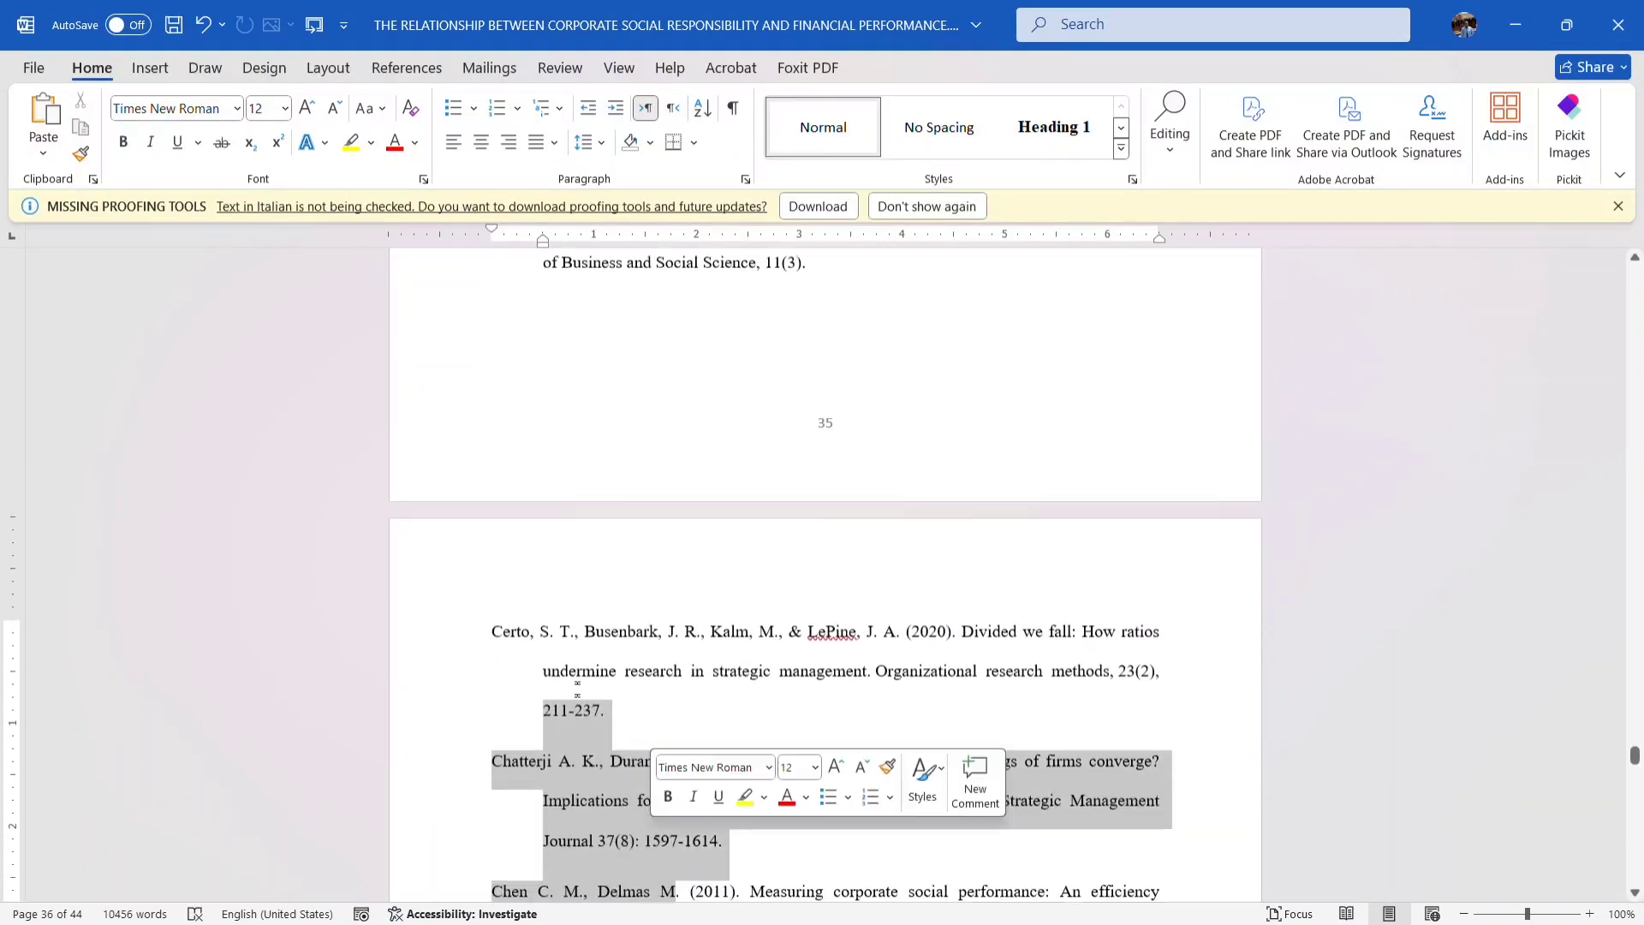
left_click(517, 638)
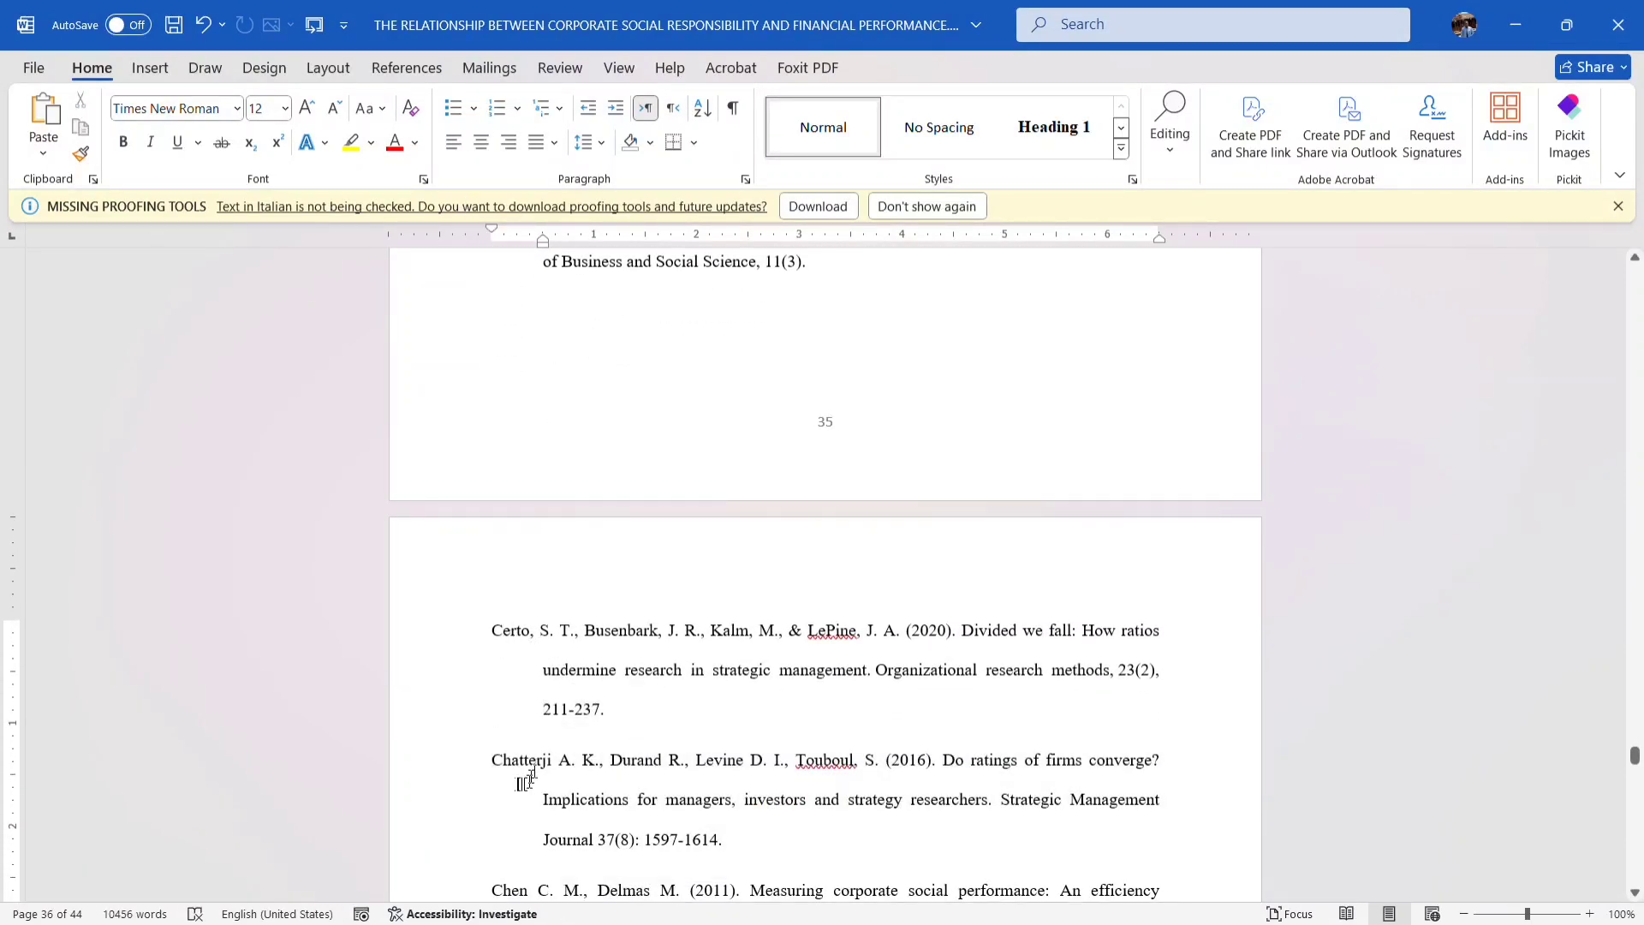
left_click_drag(532, 774, 577, 829)
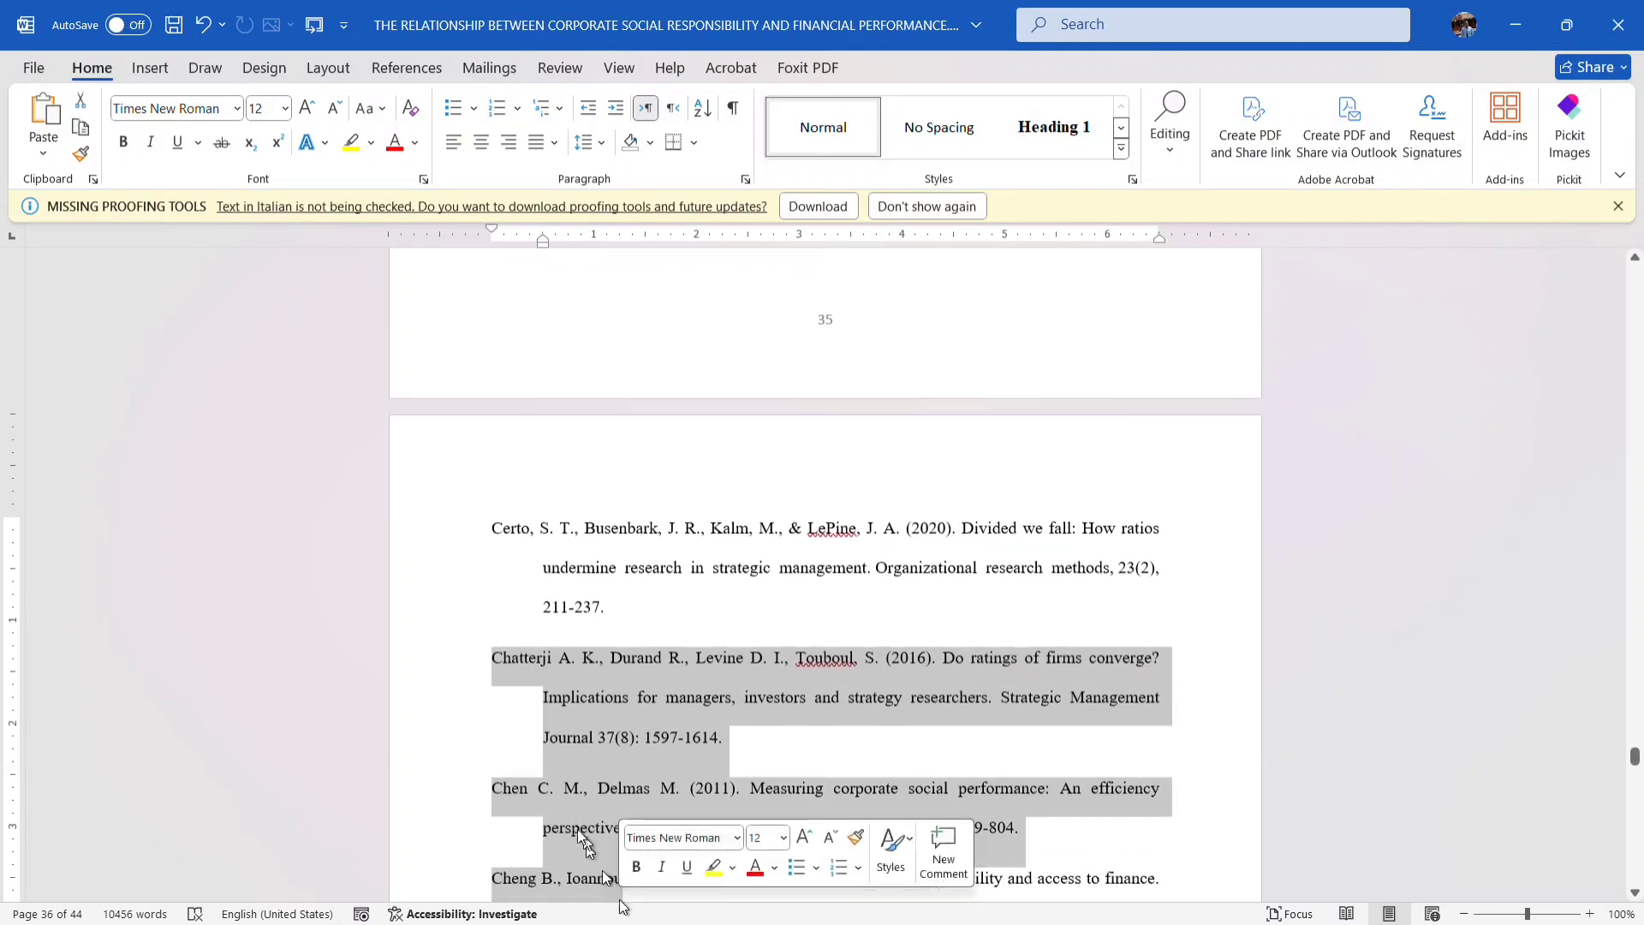
left_click(537, 781)
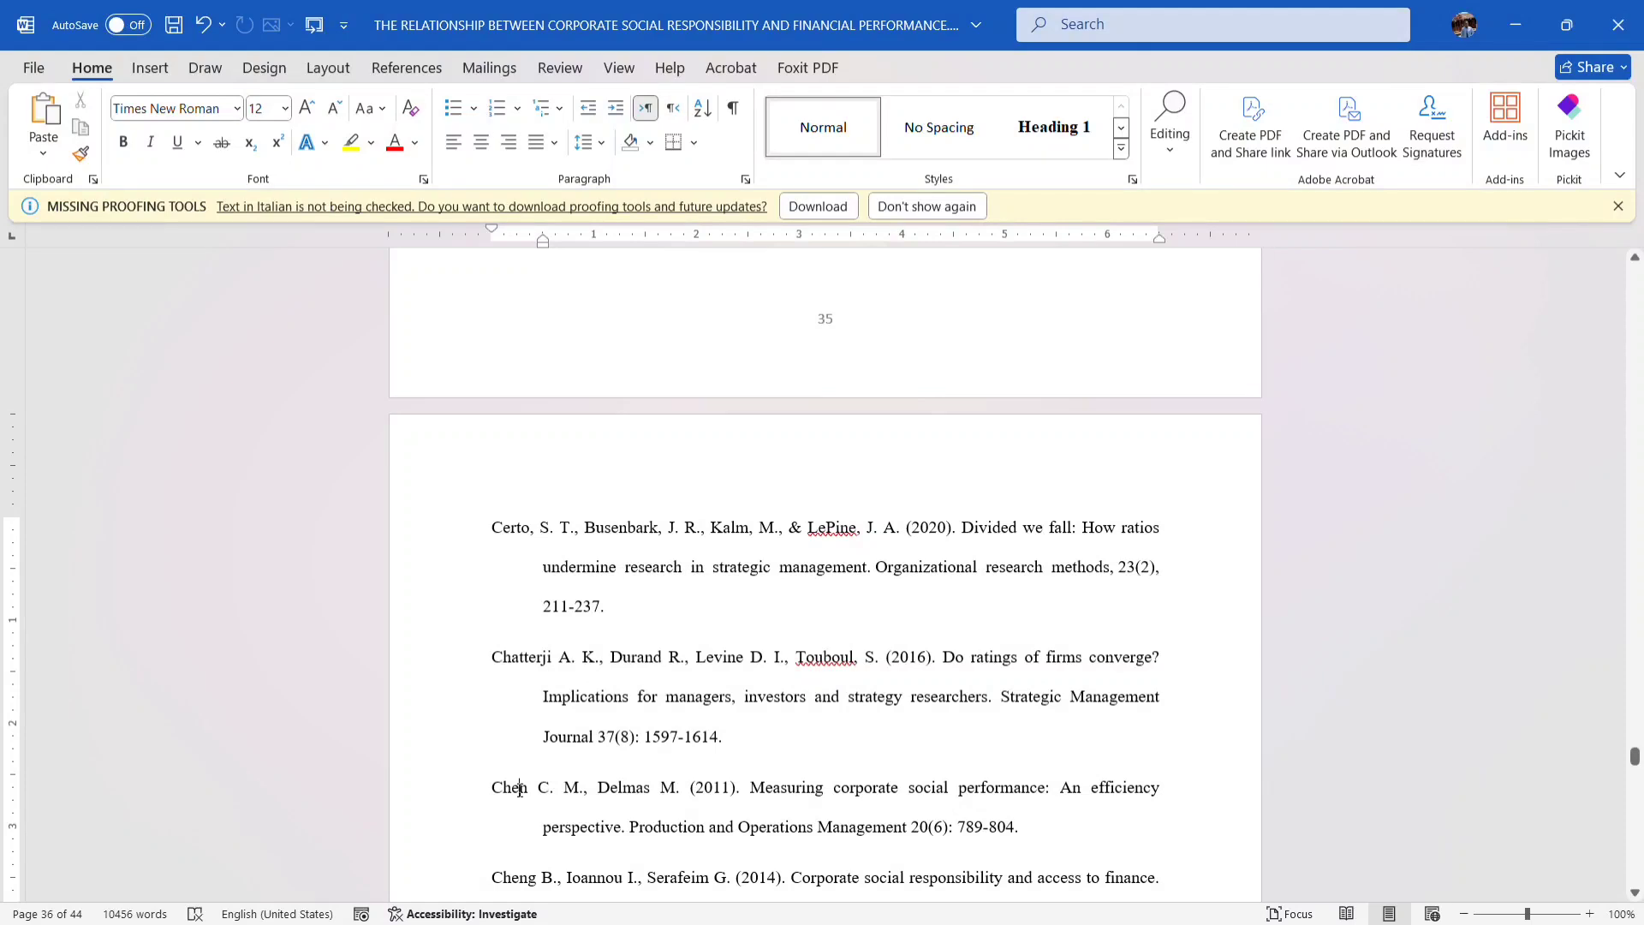
left_click_drag(515, 657, 521, 659)
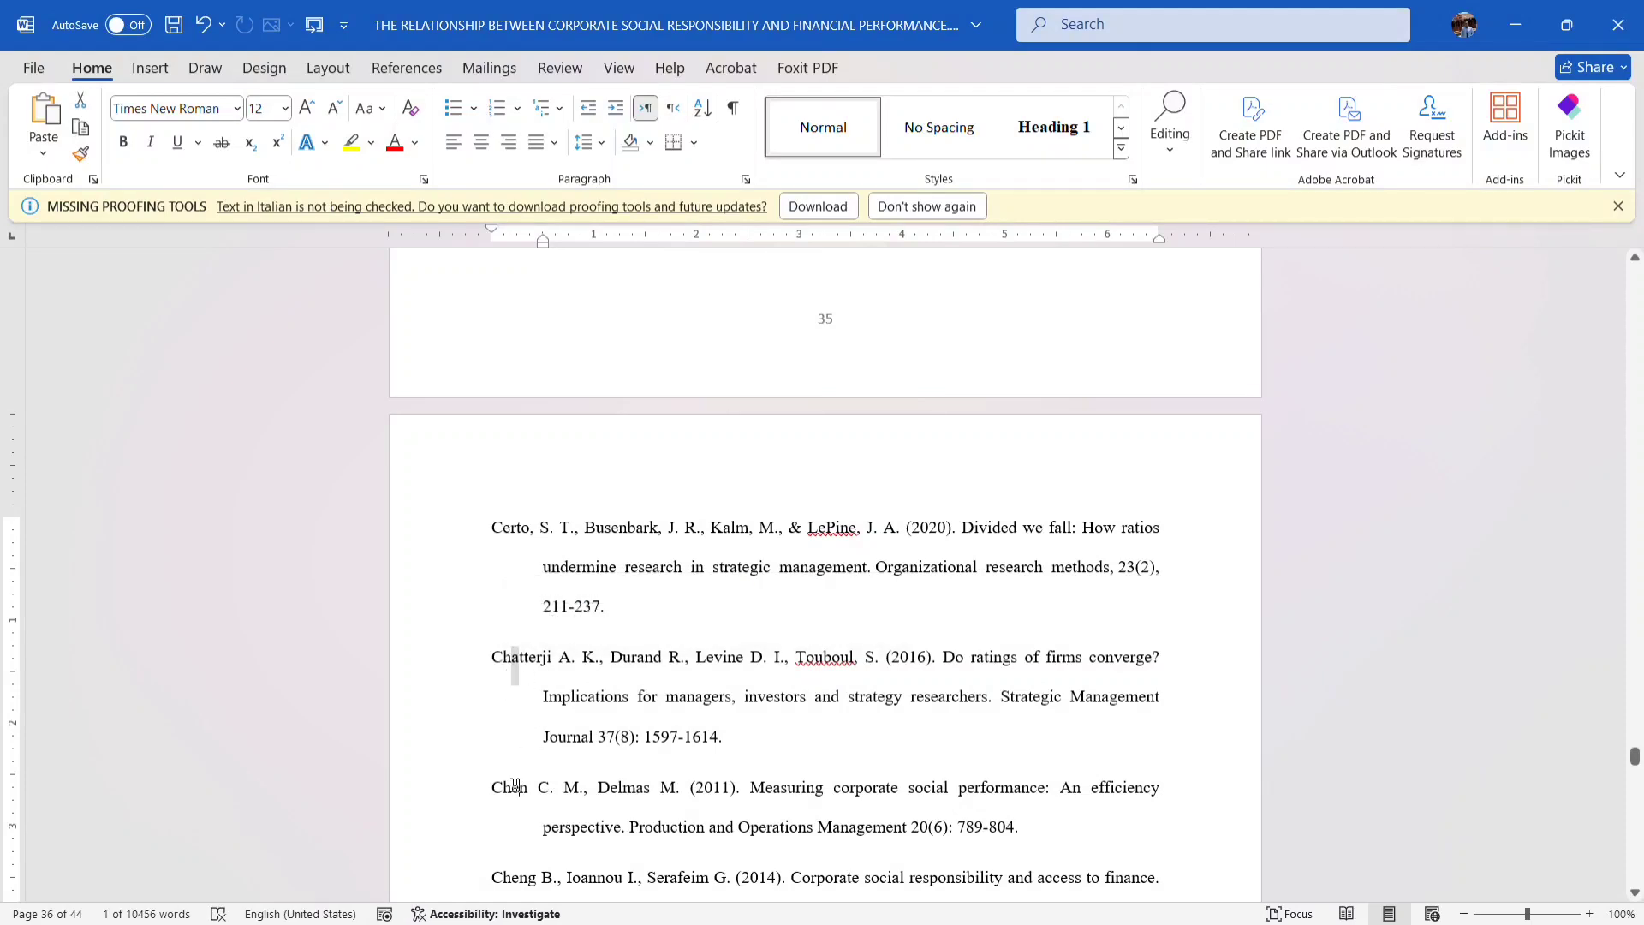
left_click_drag(511, 786, 519, 786)
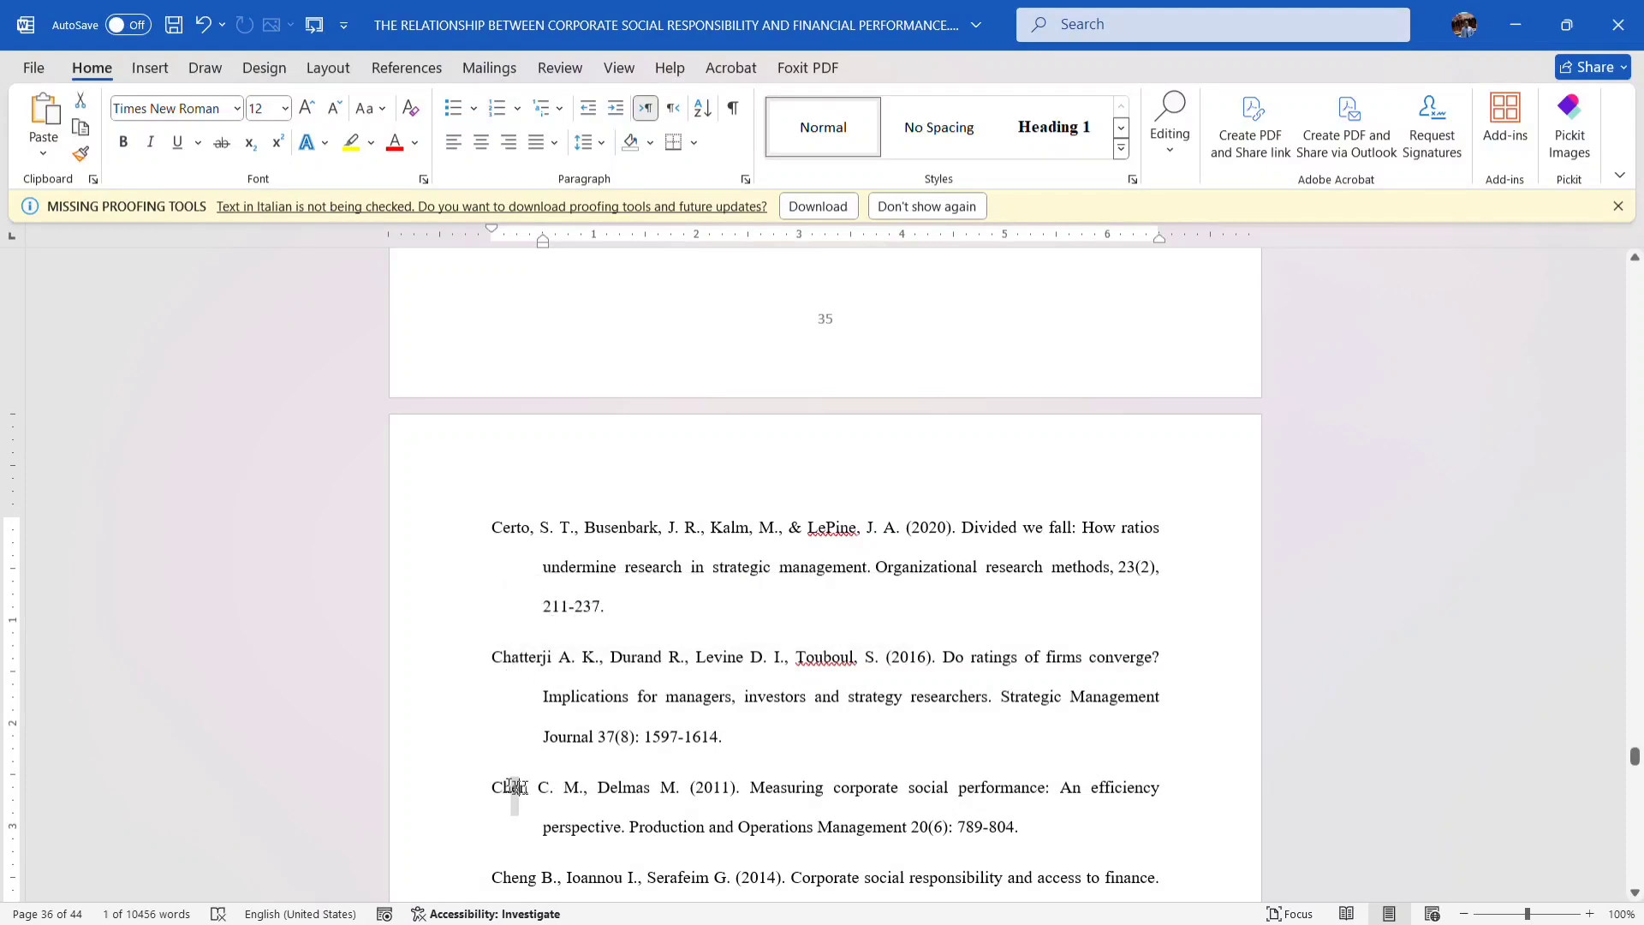
left_click(496, 703)
left_click_drag(495, 683, 558, 682)
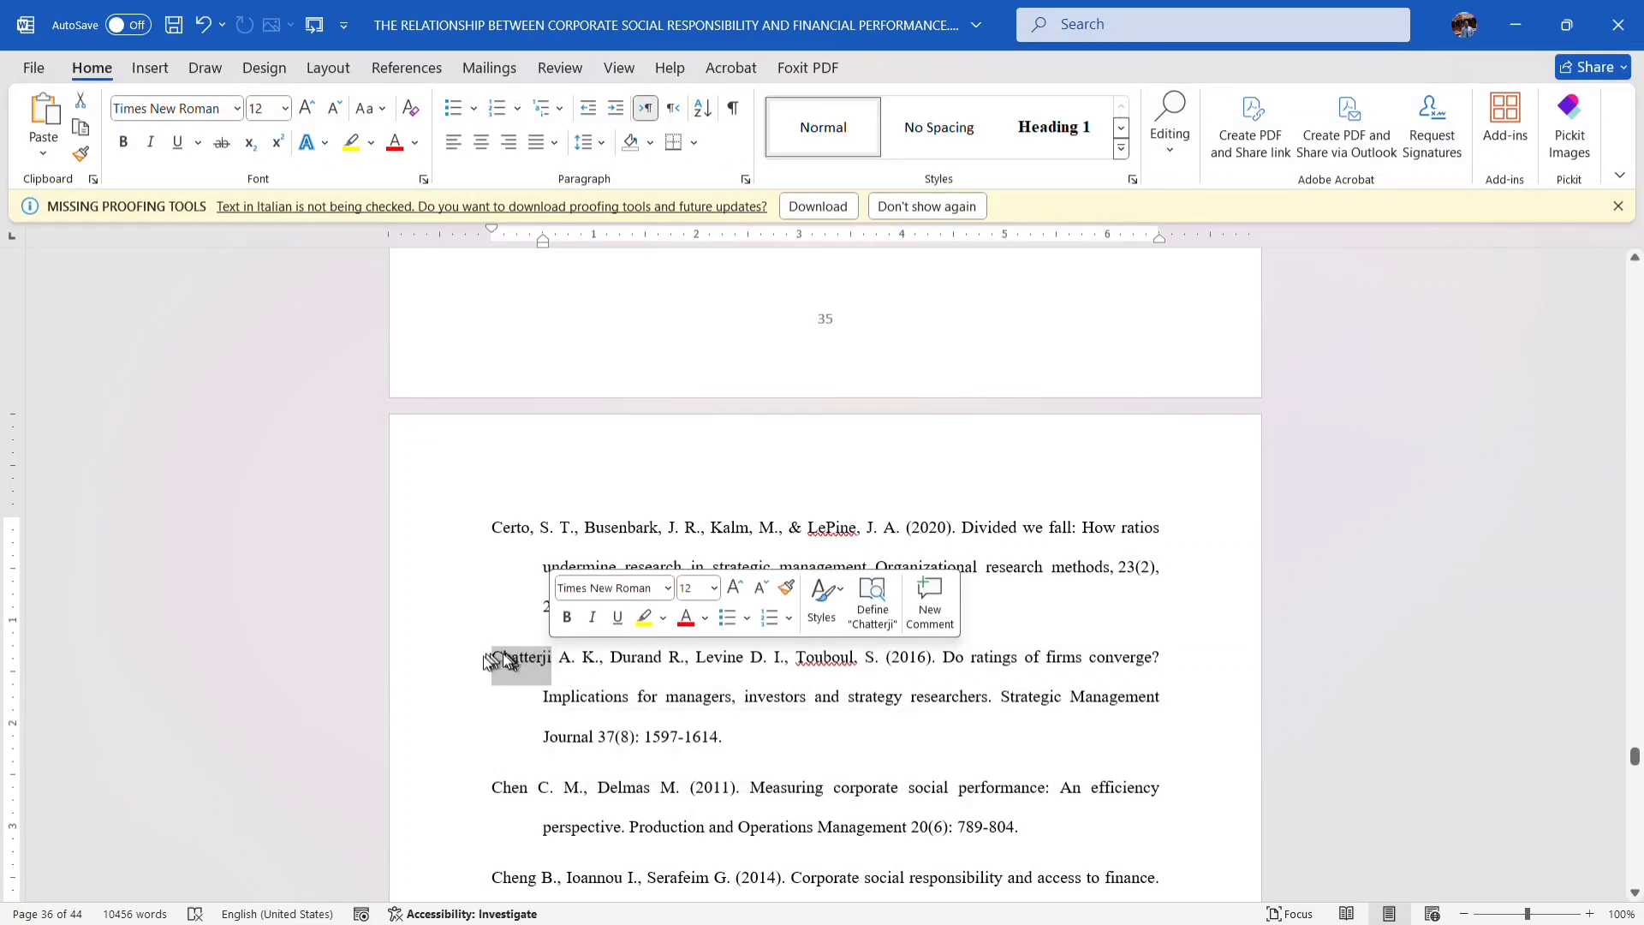
left_click(542, 664)
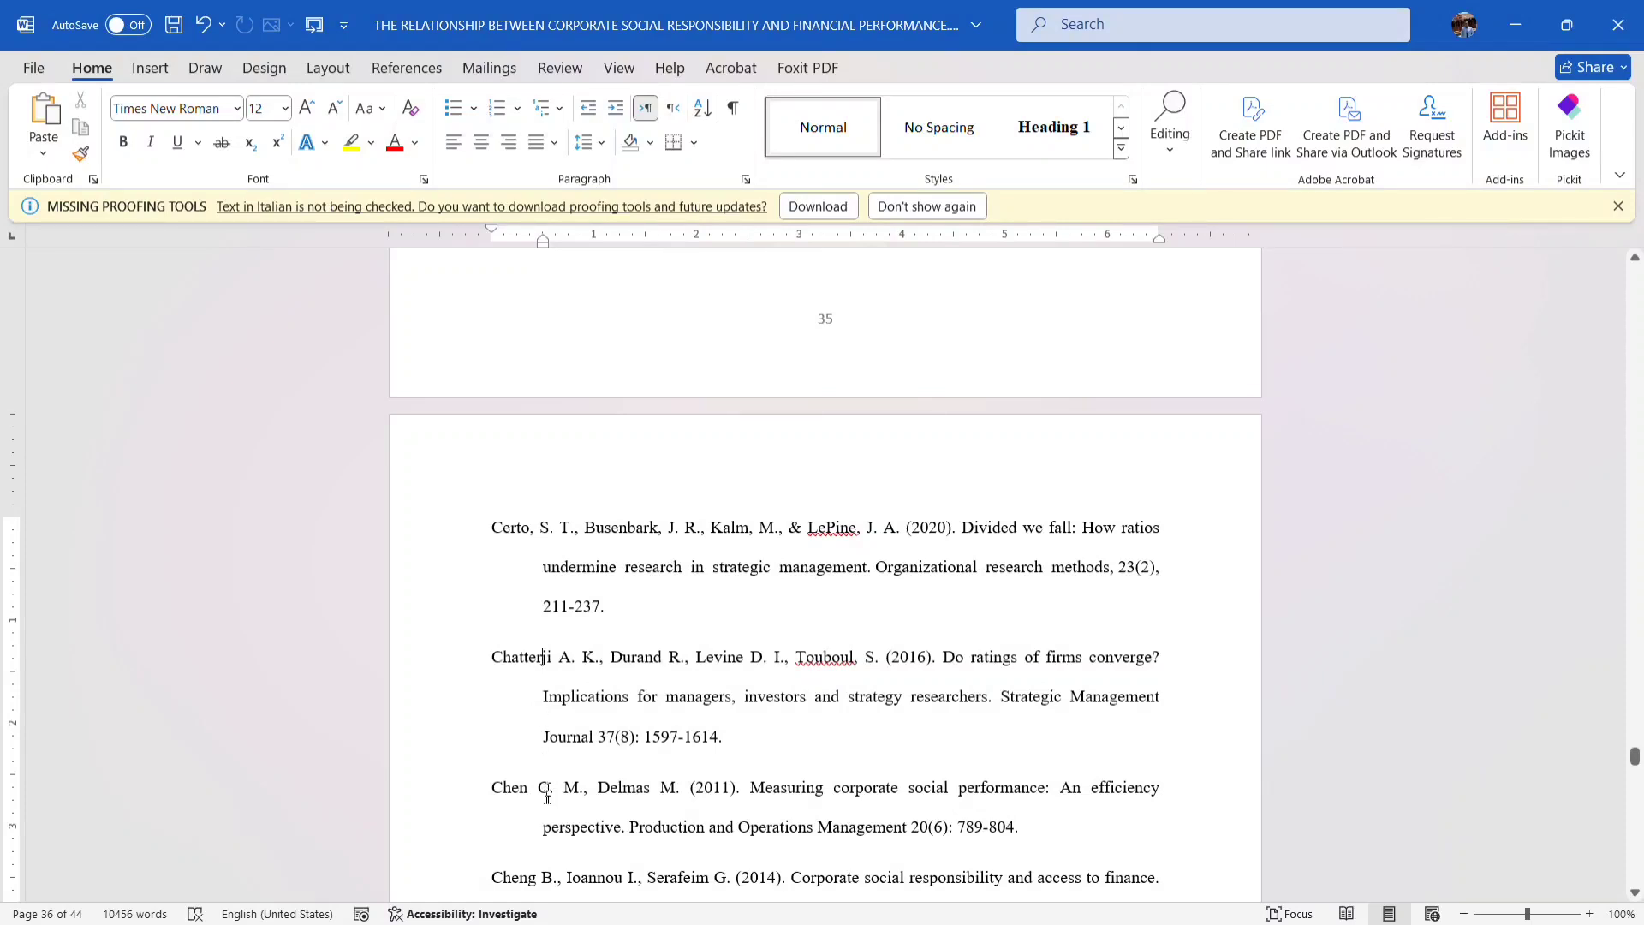
Examine the following sorted references through page 39, from the F entries to the K entries, for alphabetical order.
left_click_drag(572, 745, 756, 921)
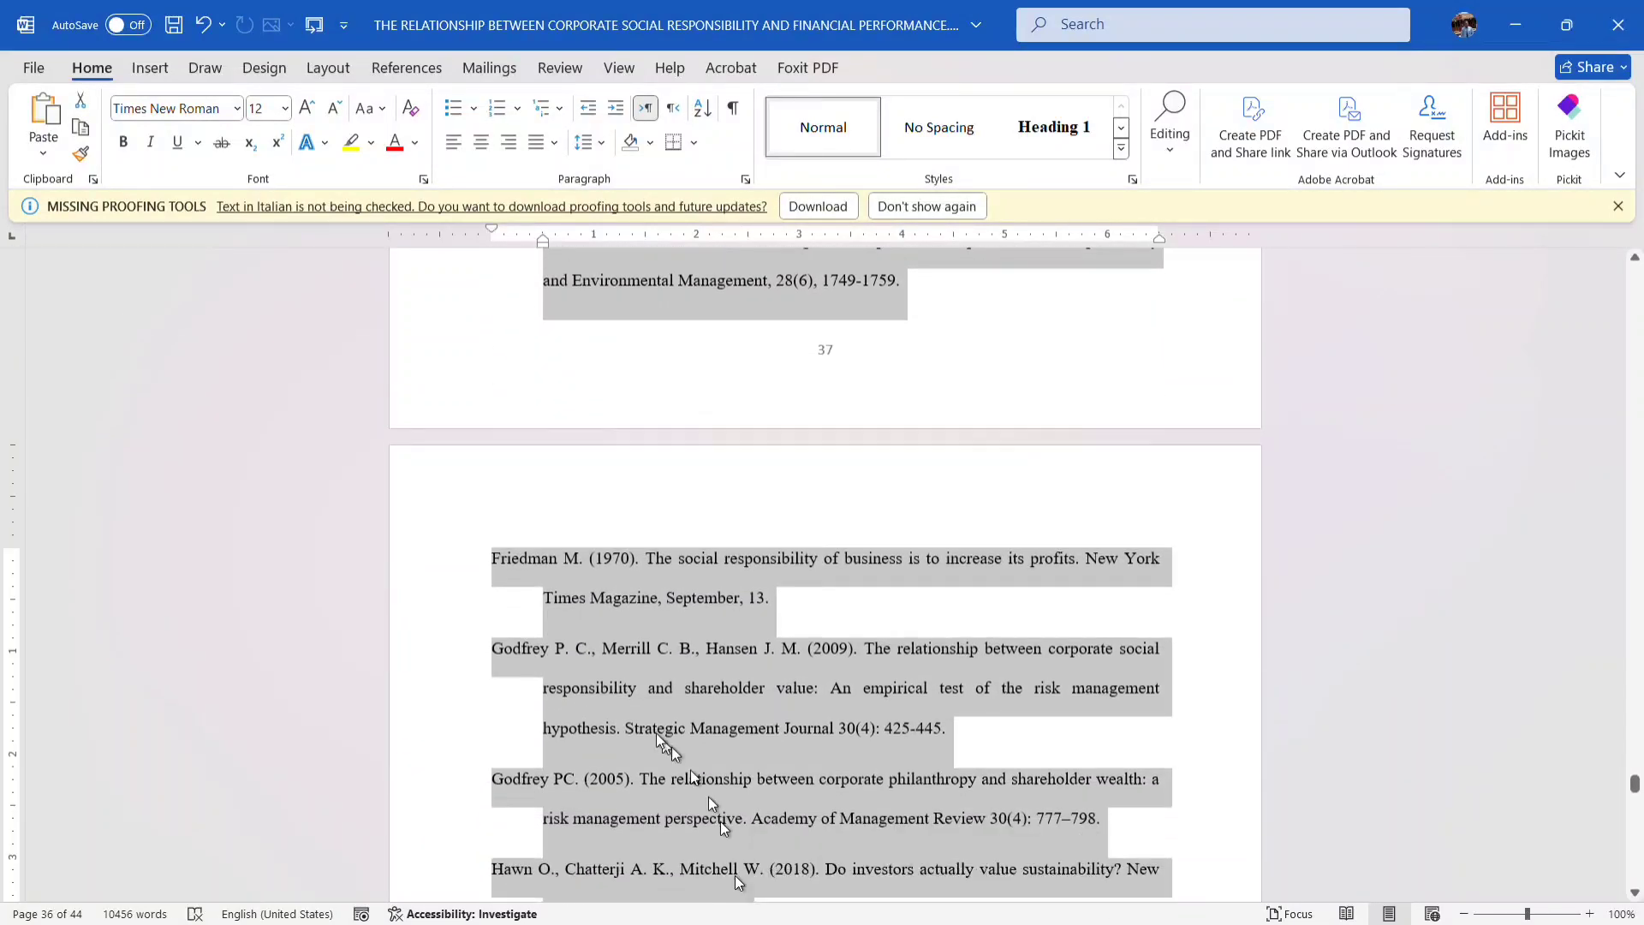
left_click(652, 730)
key("Page_Down")
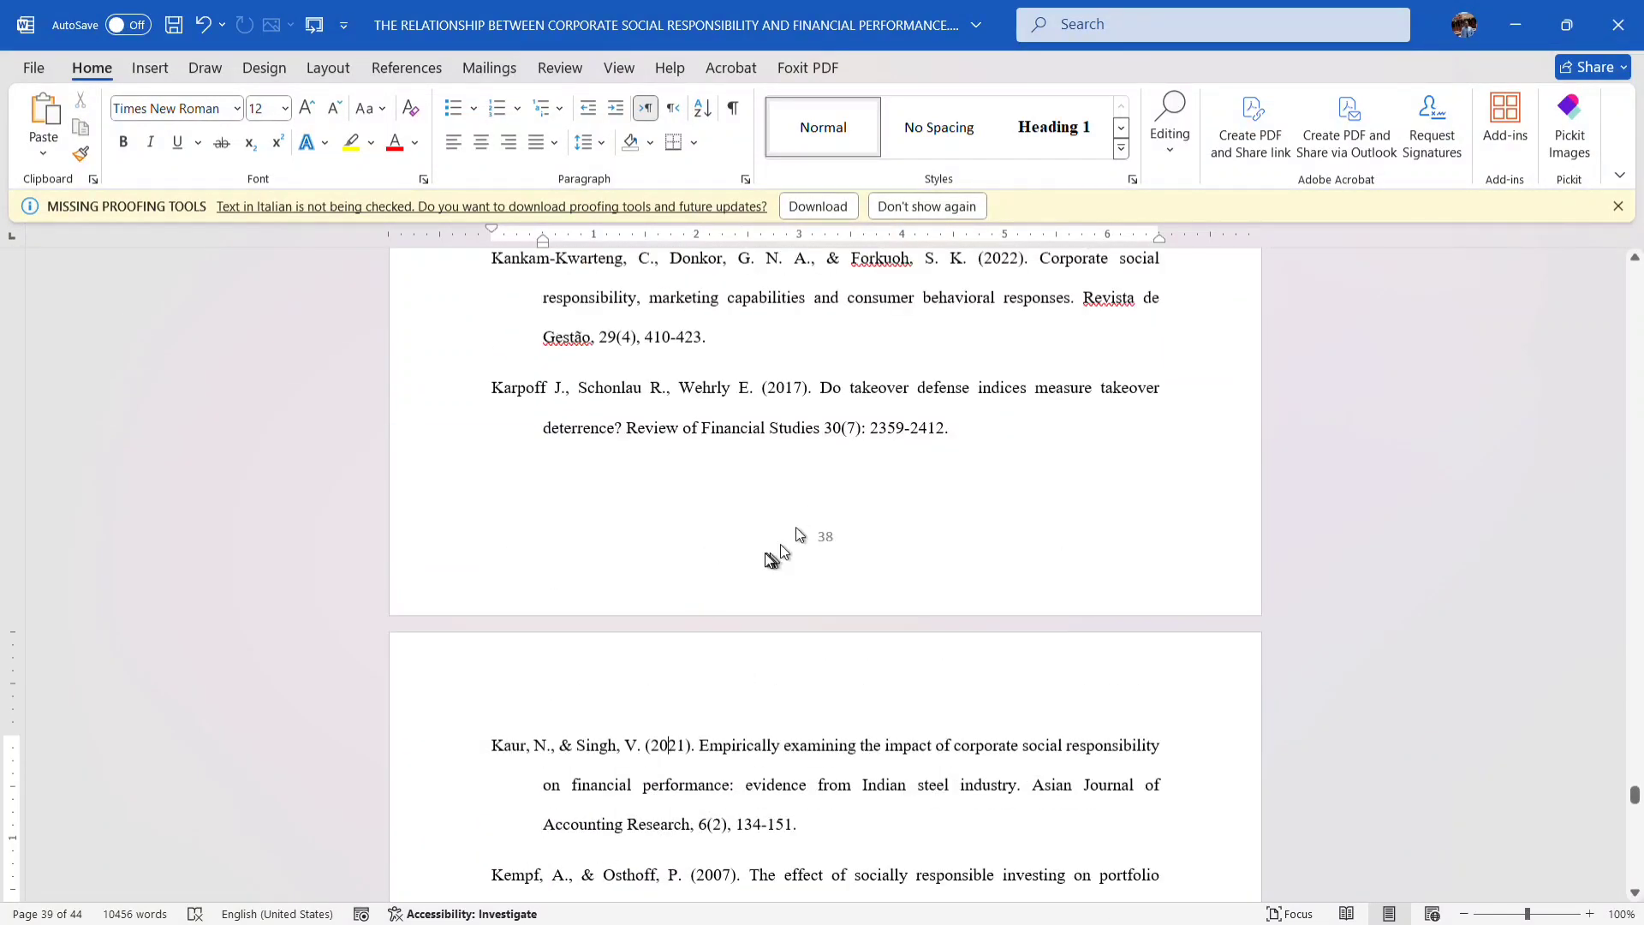
scroll(834, 477, "up", 5)
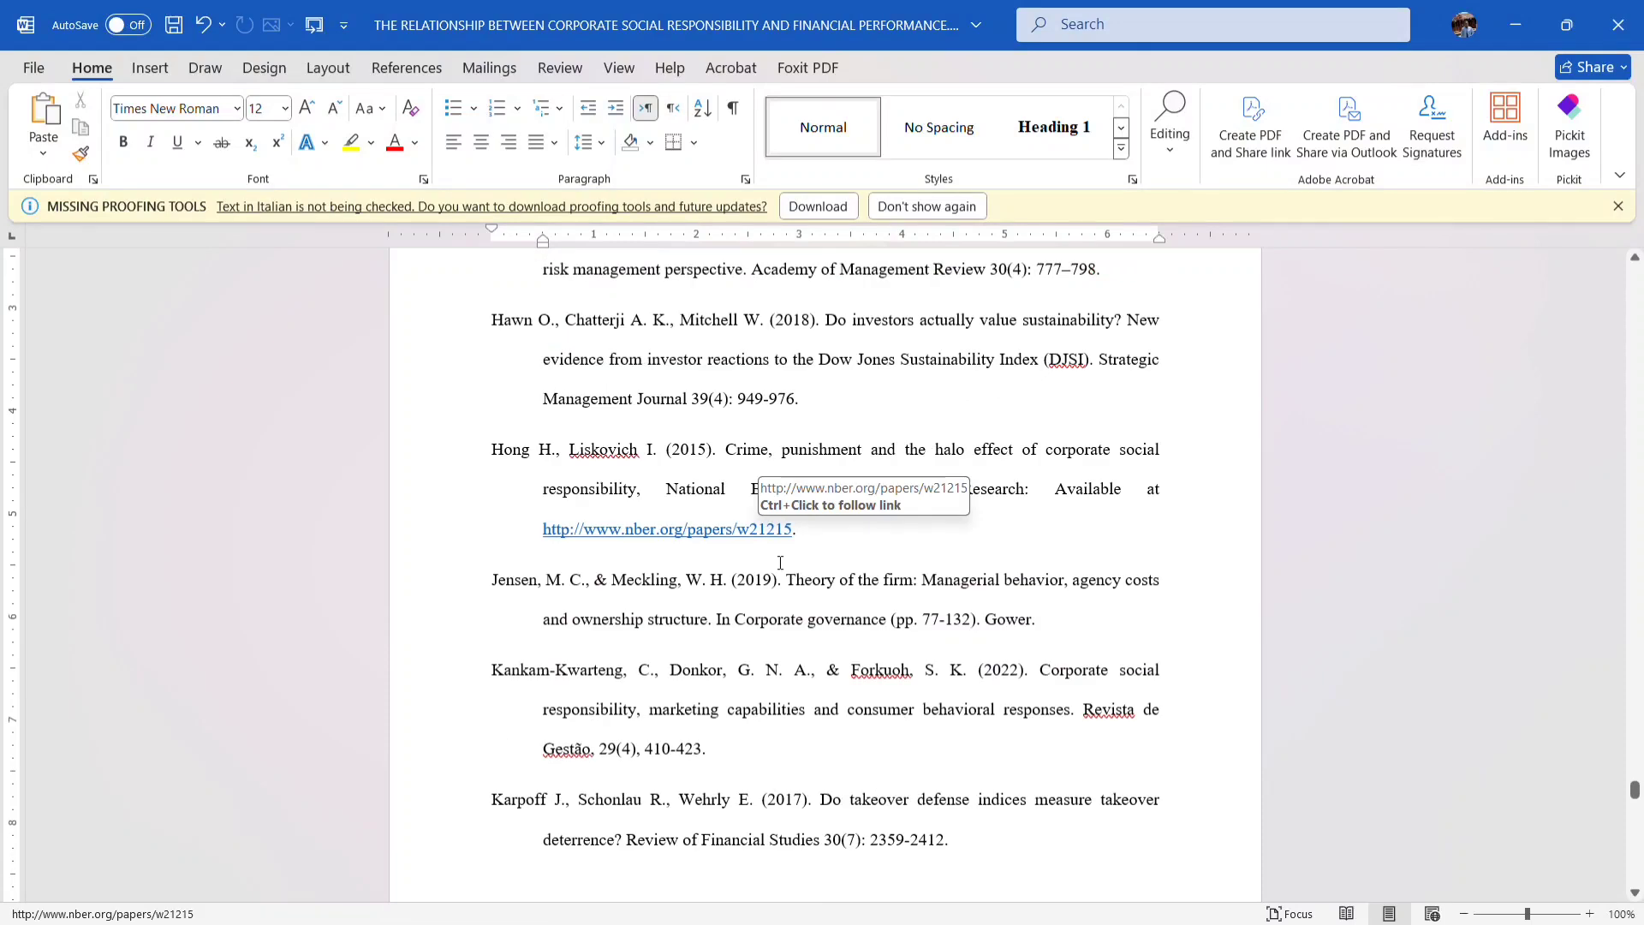